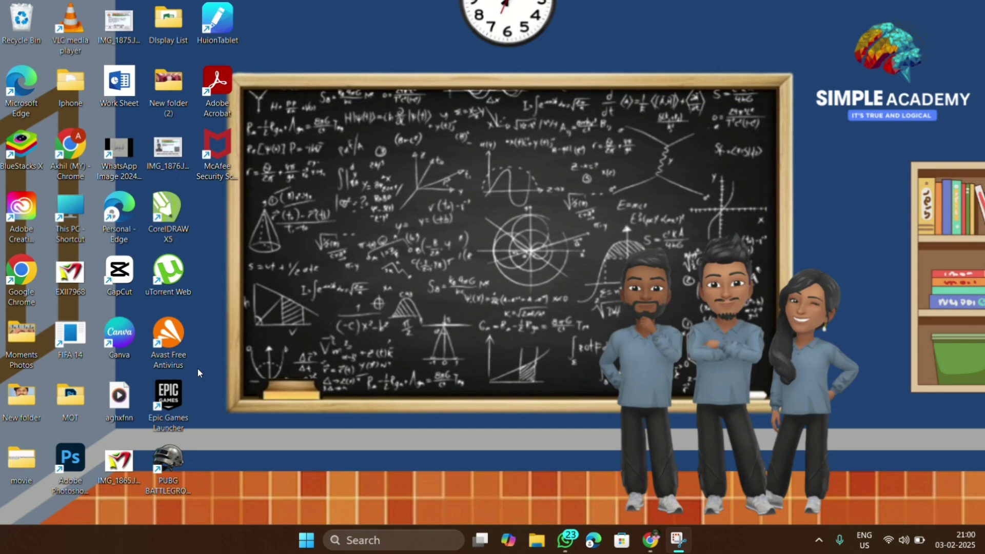
- Open Canva, create a new blank presentation design and look over the suggested templates
double_click(122, 331)
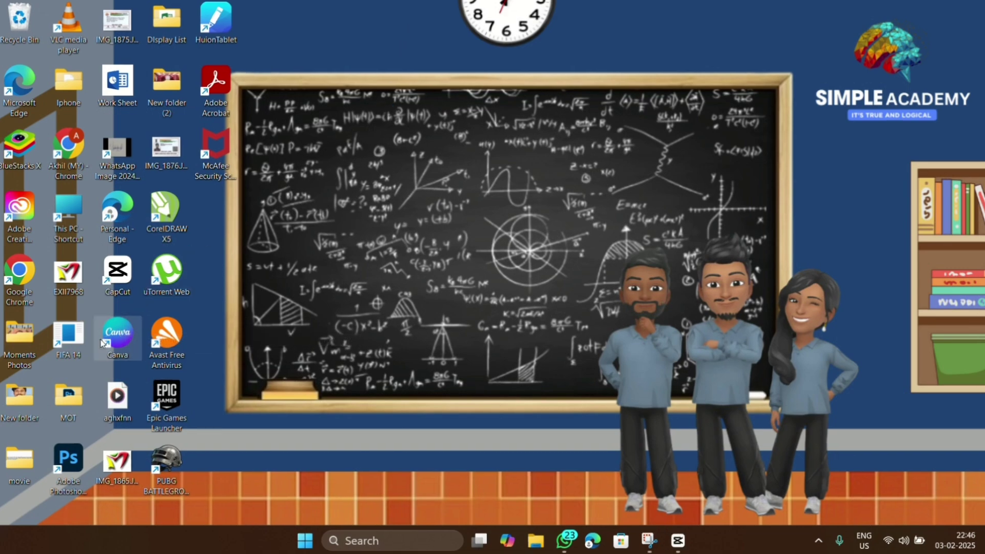
double_click(102, 343)
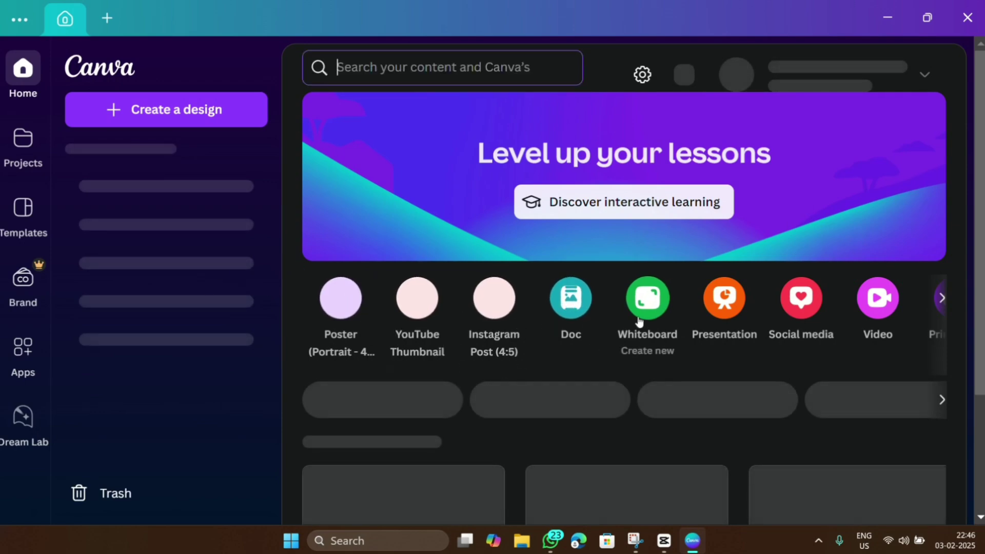
click(725, 302)
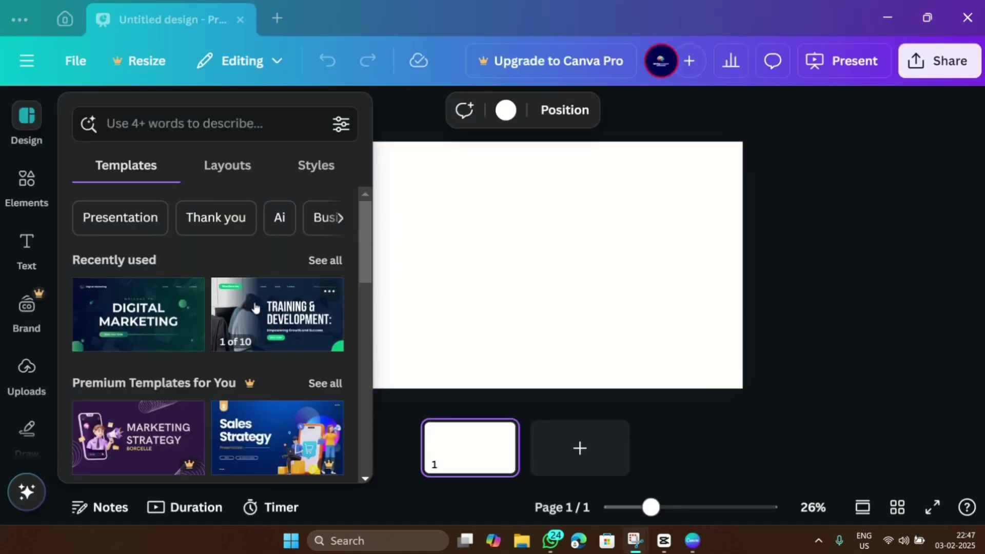
scroll(246, 308, down, 6)
scroll(252, 304, up, 6)
click(374, 286)
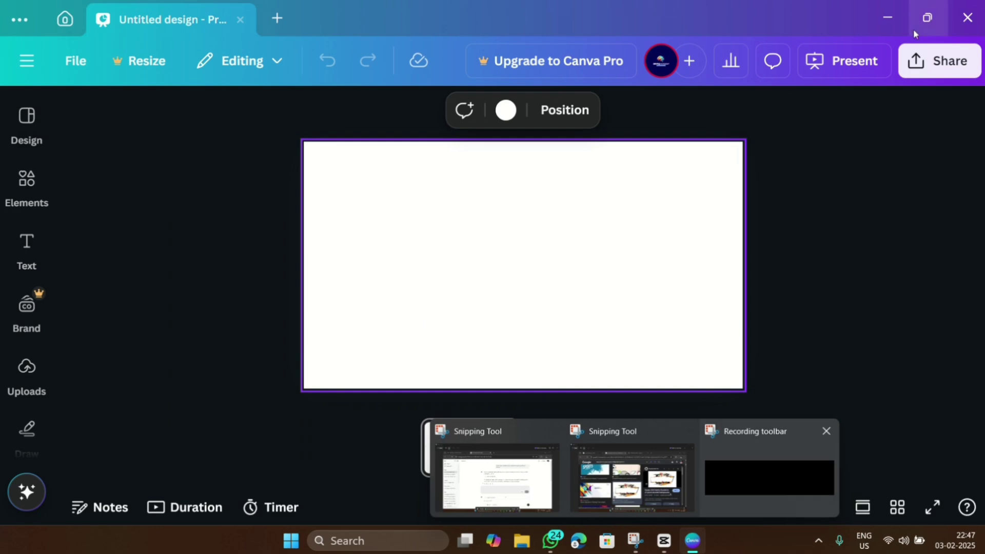
- Switch to Google Chrome and search Google for "chatgpt"
click(899, 22)
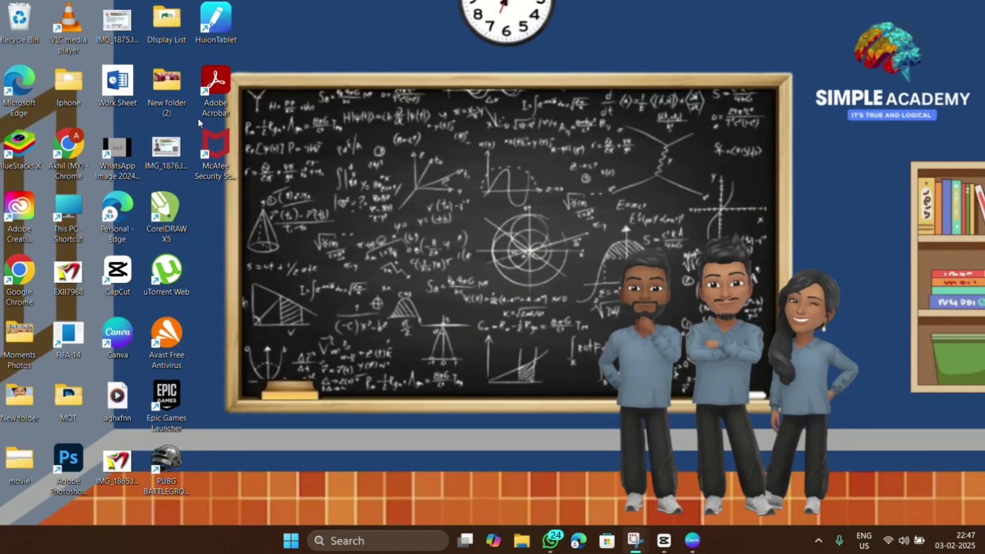
double_click(7, 277)
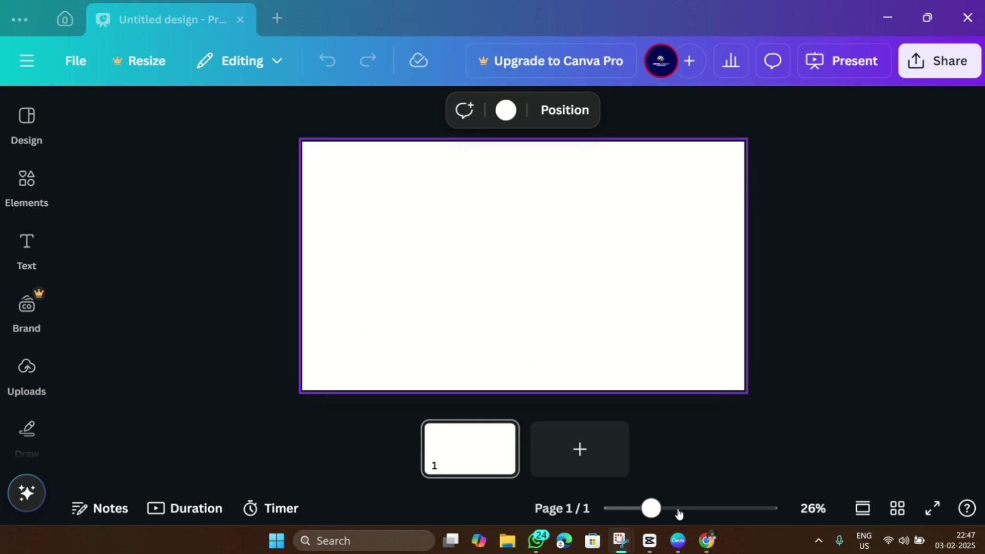
click(706, 540)
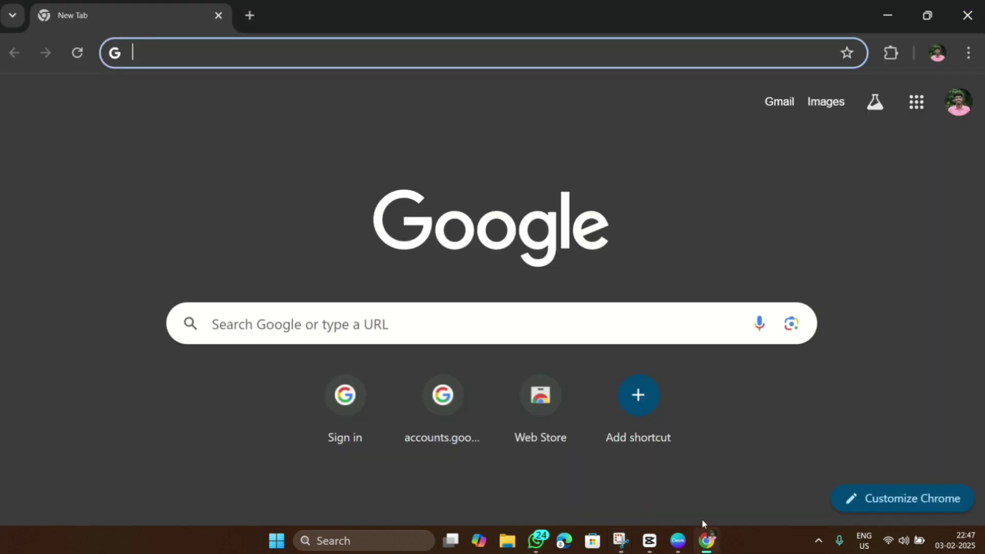
click(358, 327)
click(336, 370)
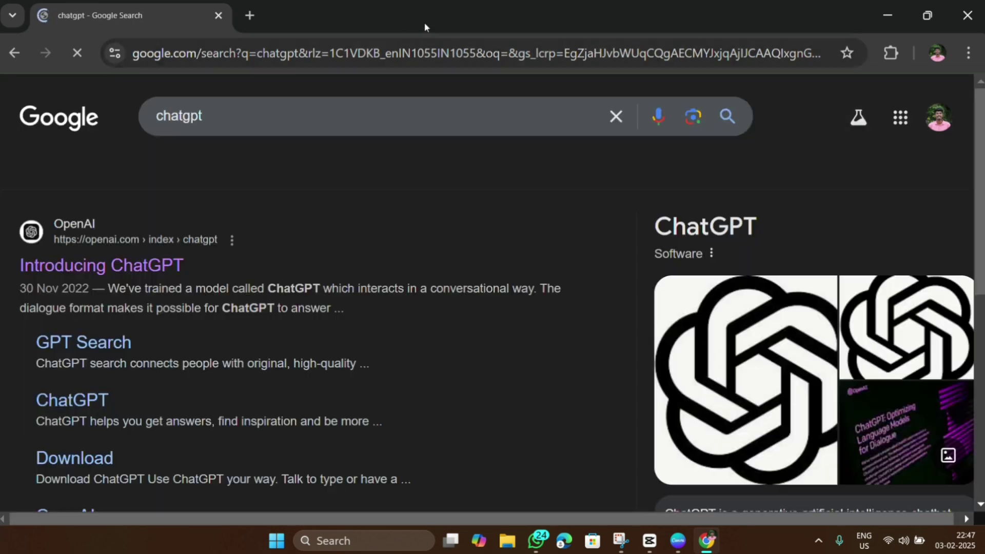
- Open ChatGPT through the "Introducing ChatGPT" search result and close the leftover OpenAI page
click(156, 264)
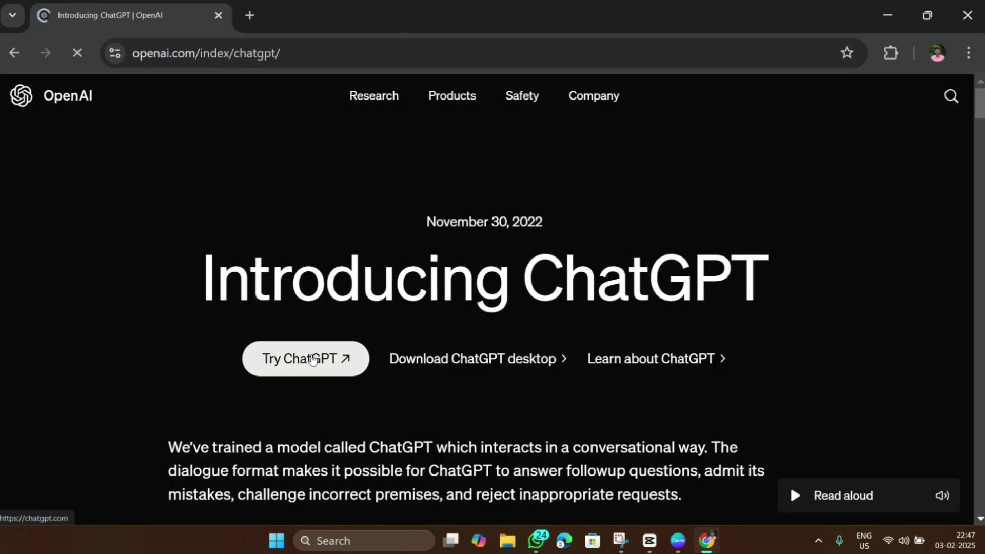
click(312, 360)
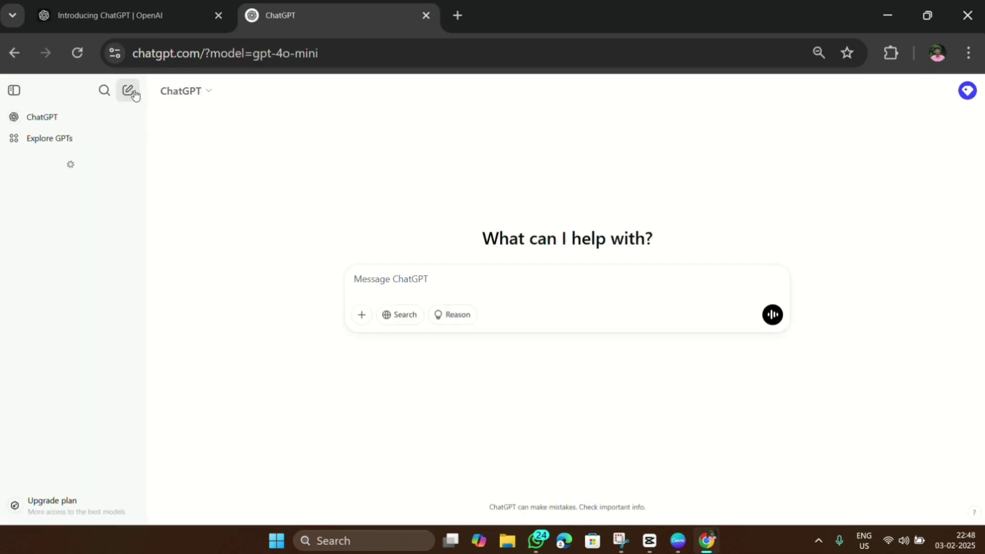
click(227, 20)
click(219, 15)
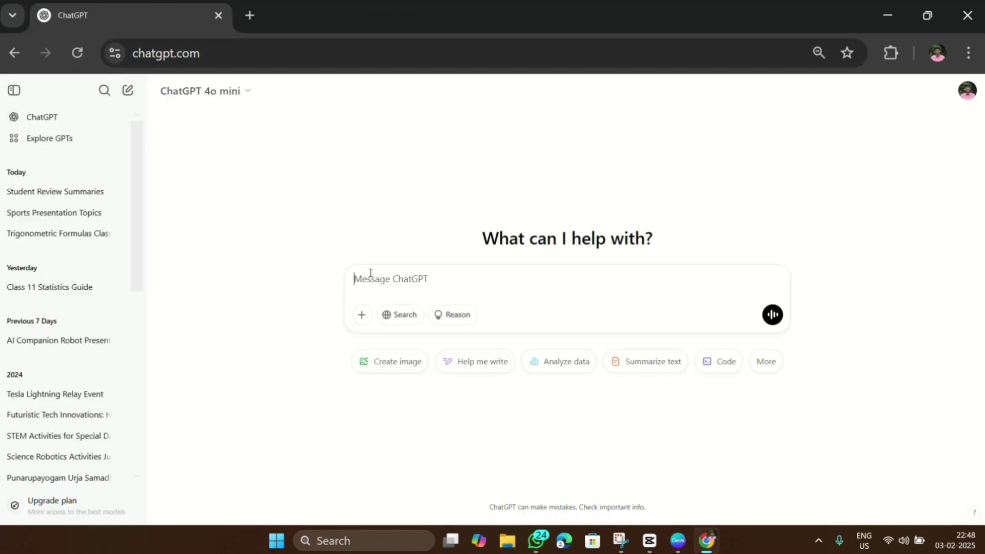
- Send ChatGPT the prompt "create a presentation on sports"
text(cre)
text(ate a presentat)
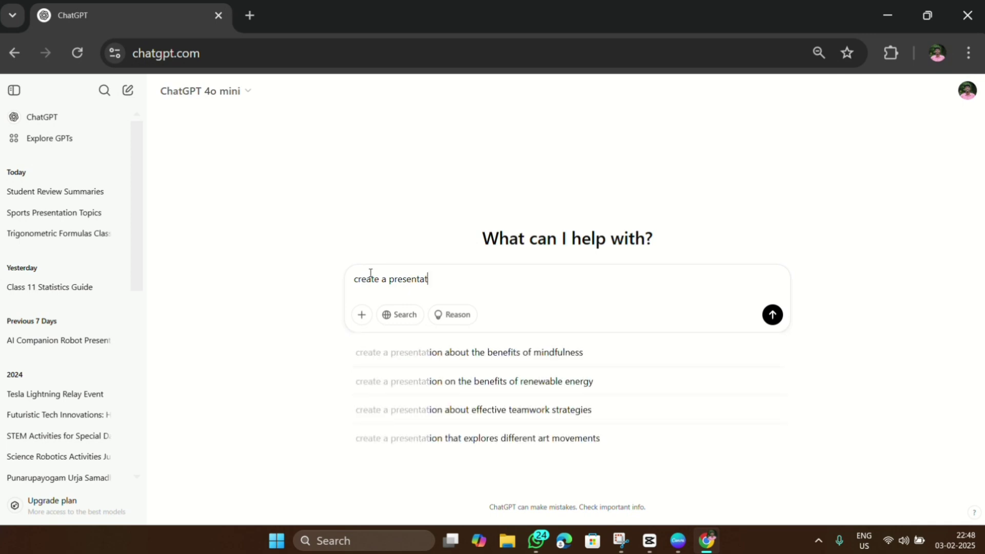
text(ion)
text(on sports)
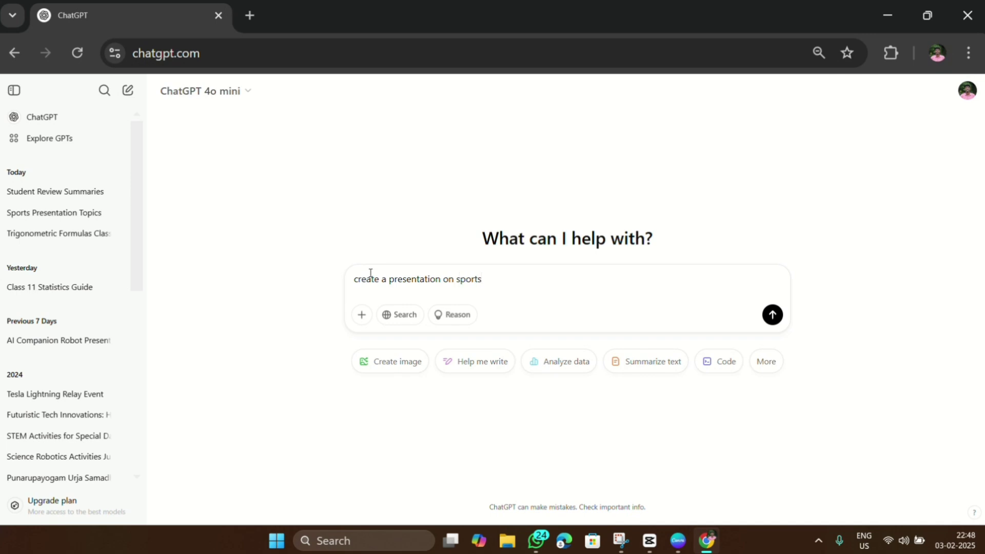
key(Return)
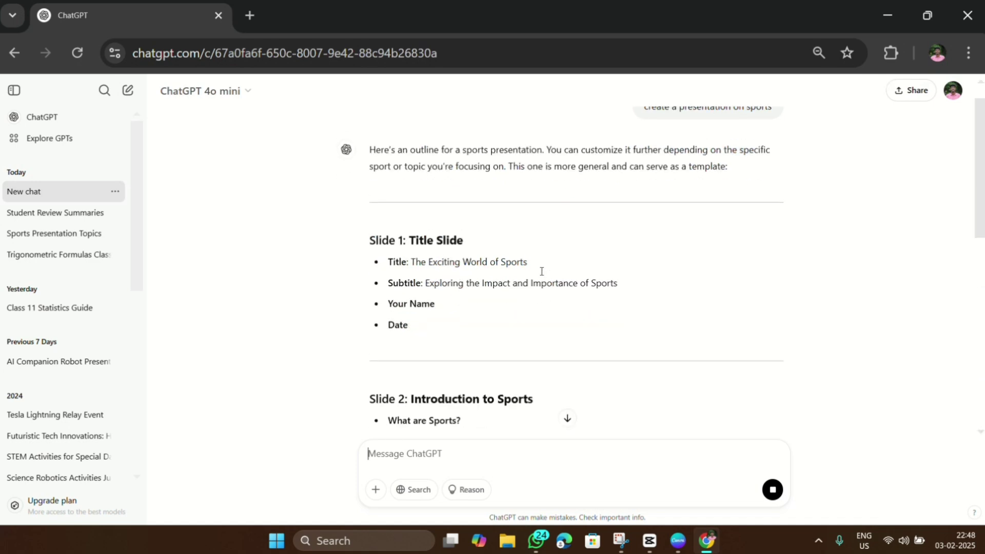
- Read through ChatGPT's generated sports presentation outline from the title slide to the closing slide
scroll(493, 377, down, 5)
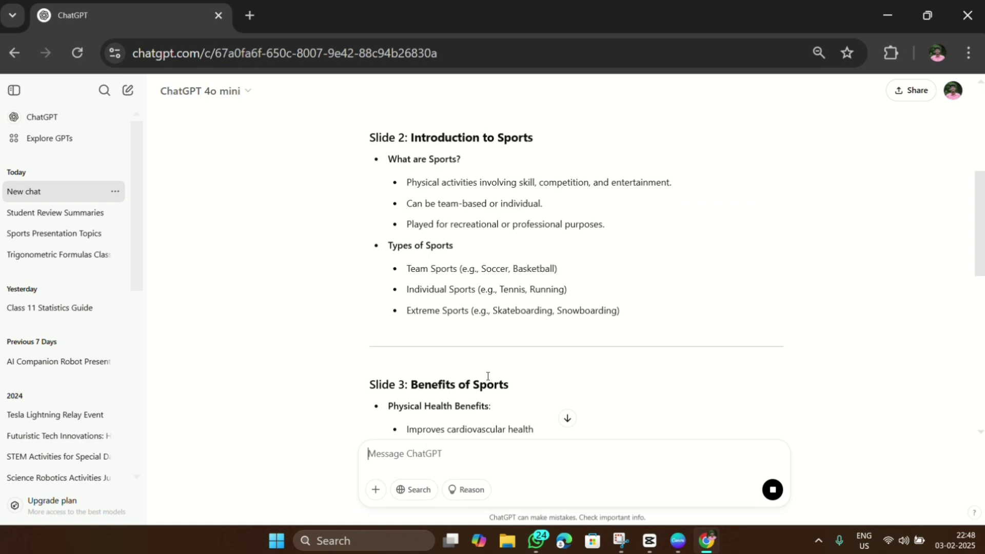
scroll(495, 336, down, 5)
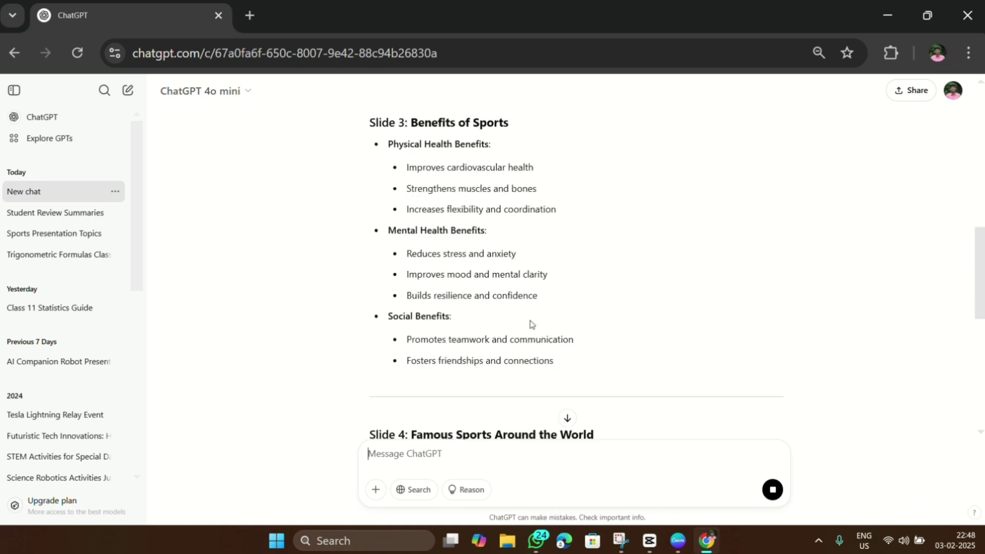
scroll(528, 324, down, 13)
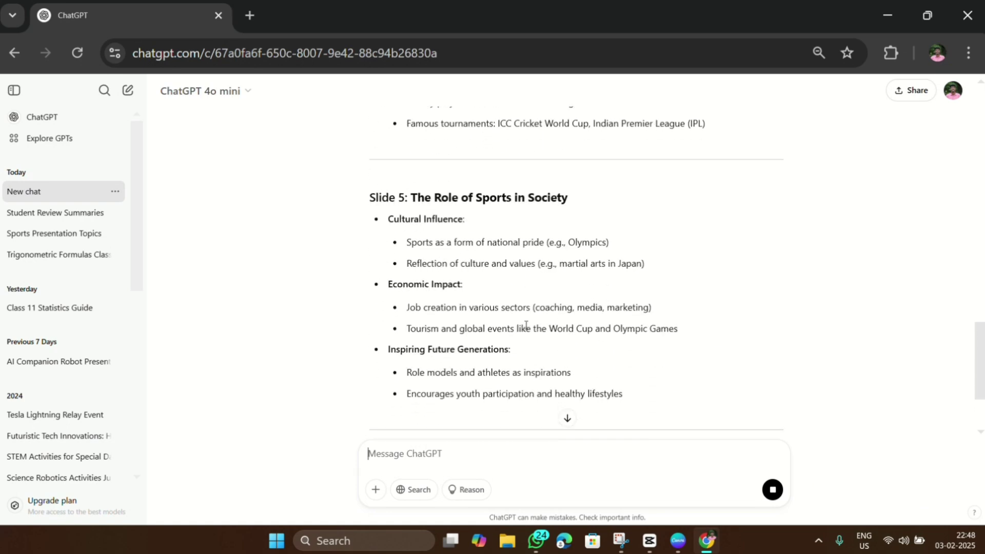
scroll(525, 328, down, 3)
scroll(525, 328, down, 6)
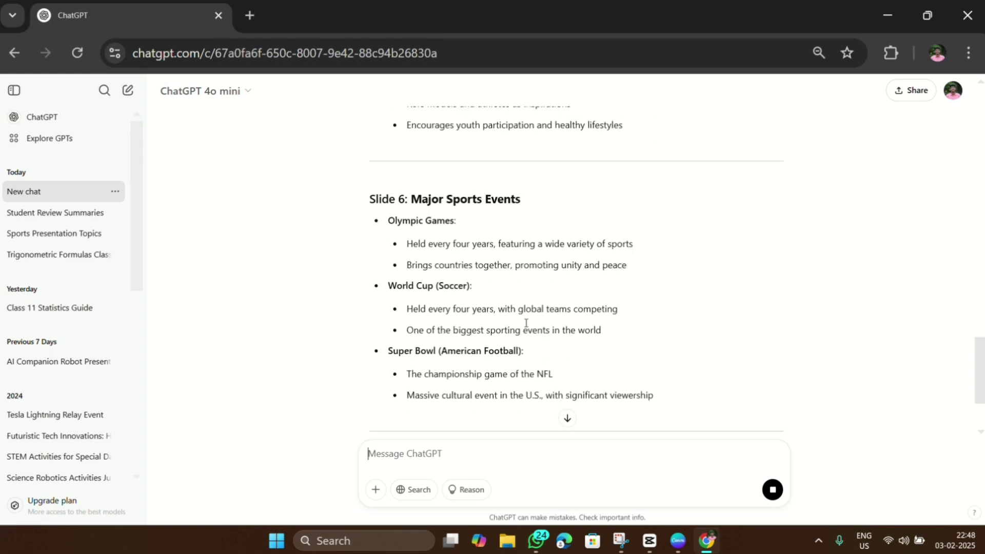
scroll(525, 326, down, 5)
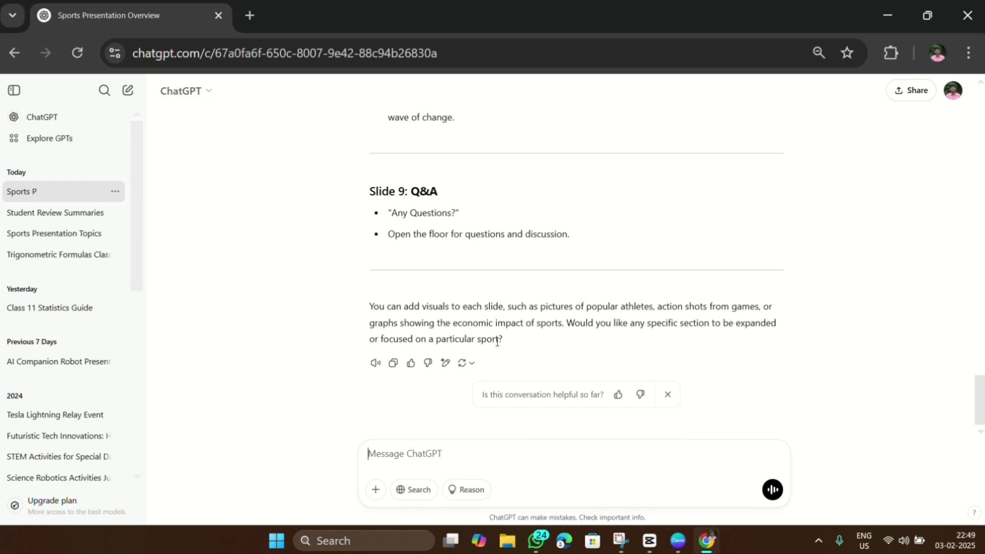
scroll(498, 298, up, 20)
scroll(497, 296, up, 15)
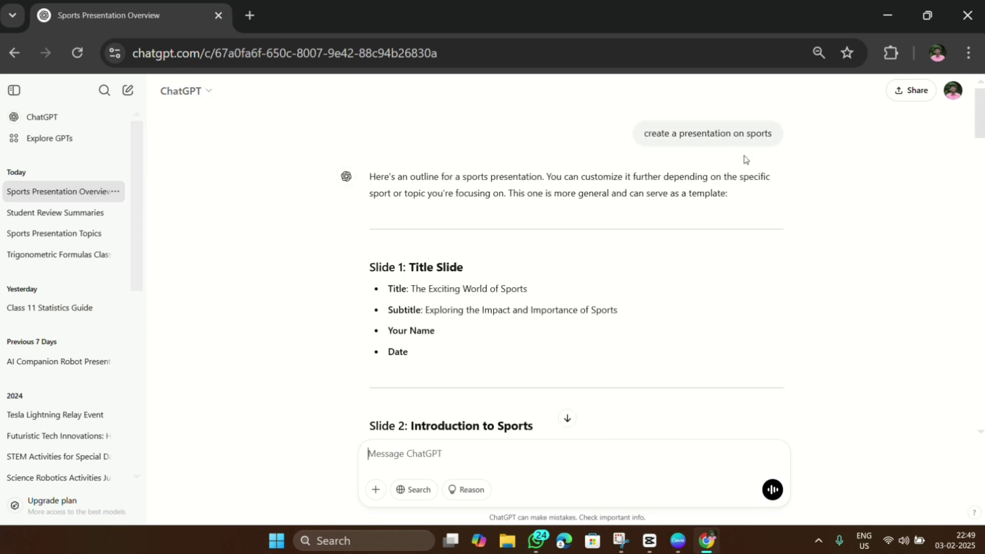
- Open the earlier "Sports Presentation Topics" chat and review its prompts and the Sports Presentation document preview
click(59, 234)
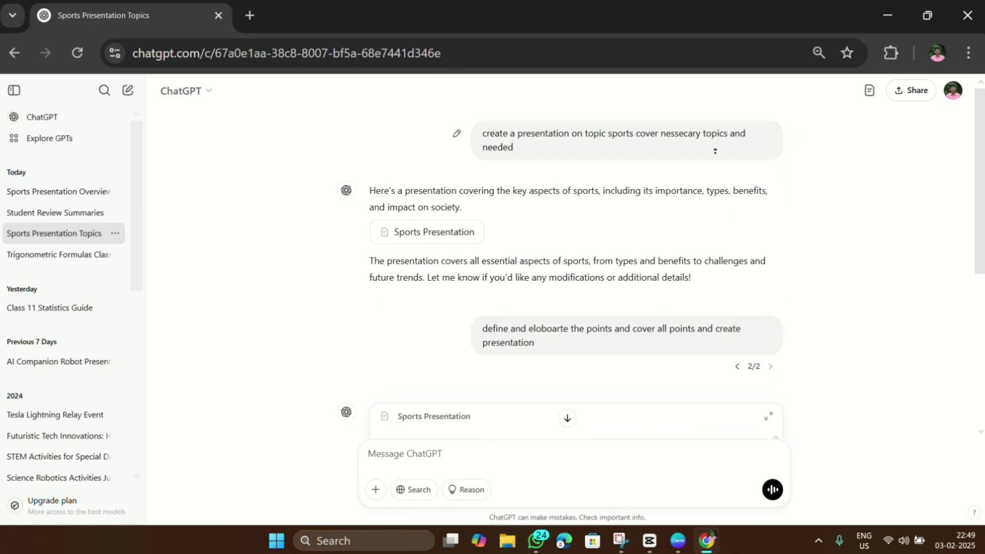
scroll(536, 313, down, 4)
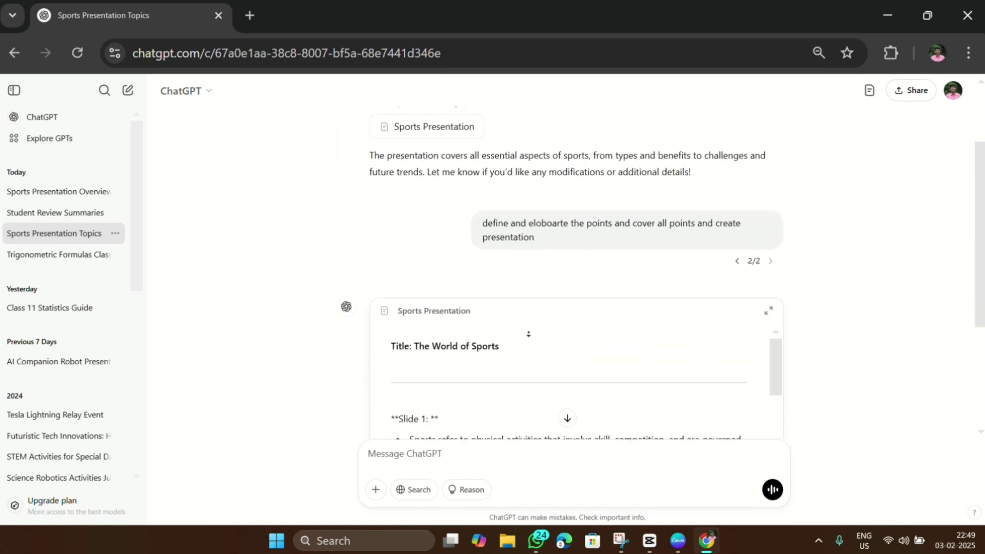
scroll(536, 312, down, 2)
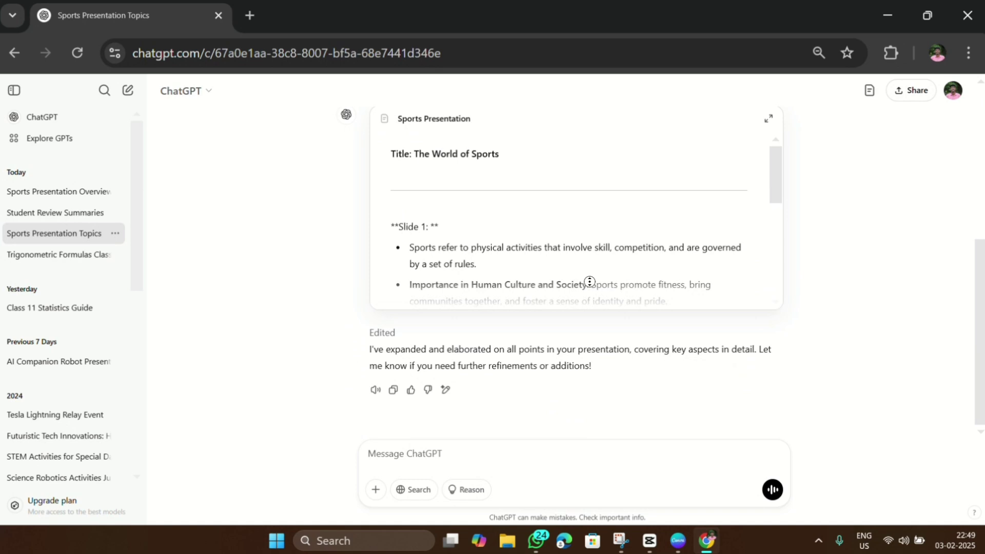
scroll(590, 282, up, 4)
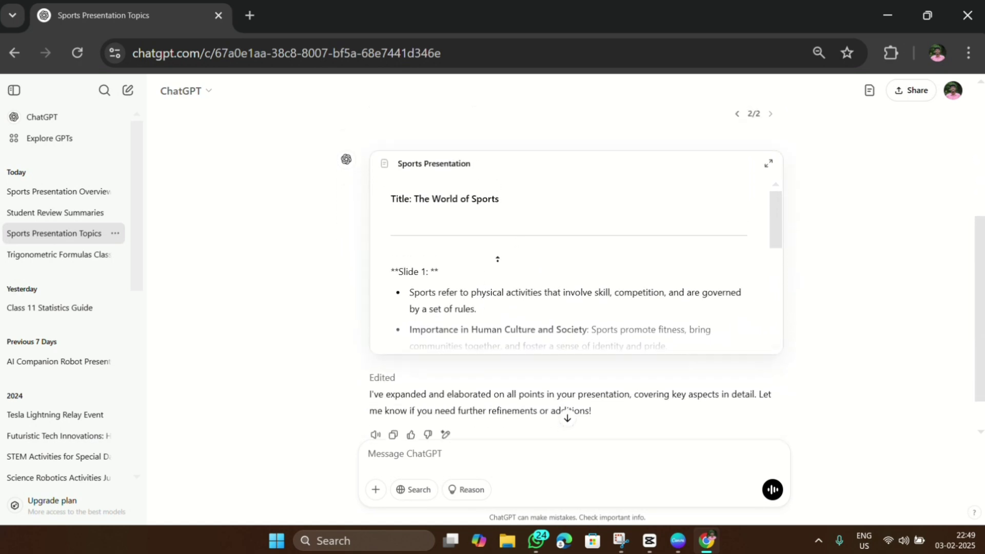
scroll(824, 220, up, 2)
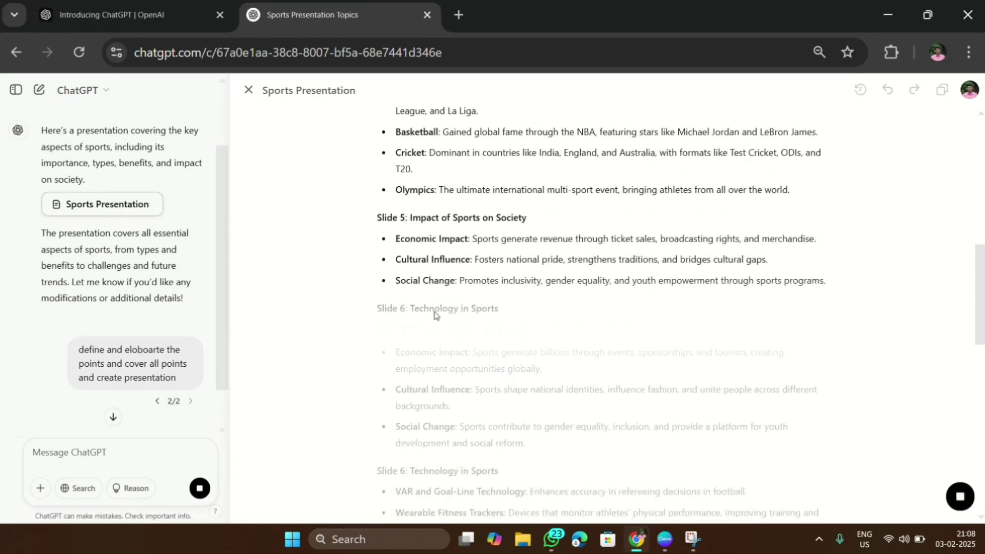
- Examine the elaborated slide text in the Sports Presentation document, from the introduction through the Q&A slide
scroll(429, 298, up, 3)
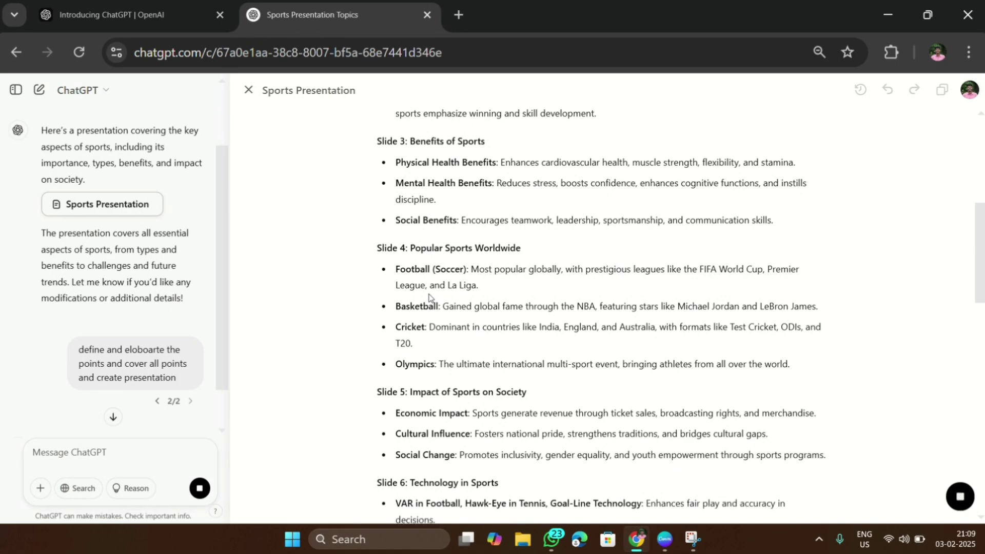
scroll(492, 266, up, 3)
scroll(493, 267, up, 3)
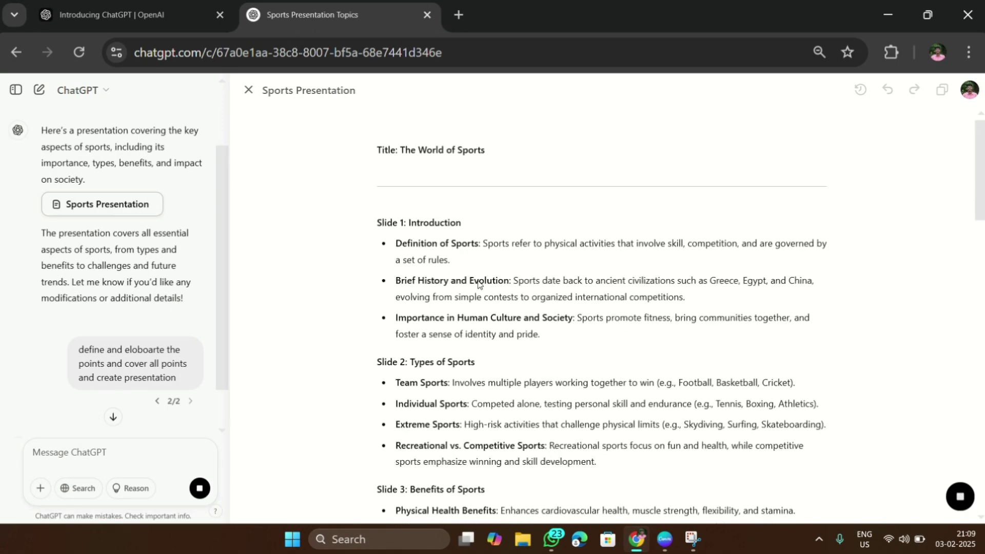
scroll(521, 343, down, 8)
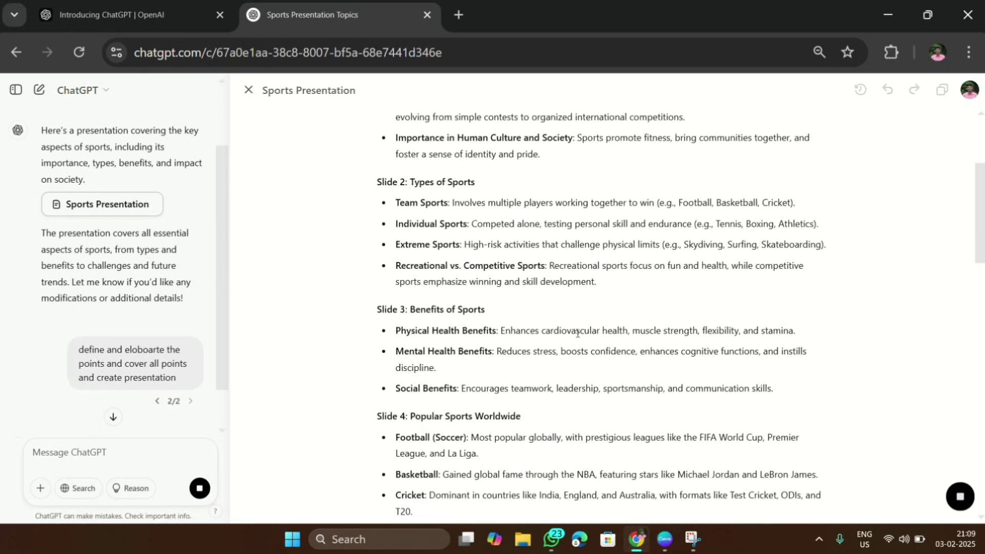
scroll(485, 184, down, 10)
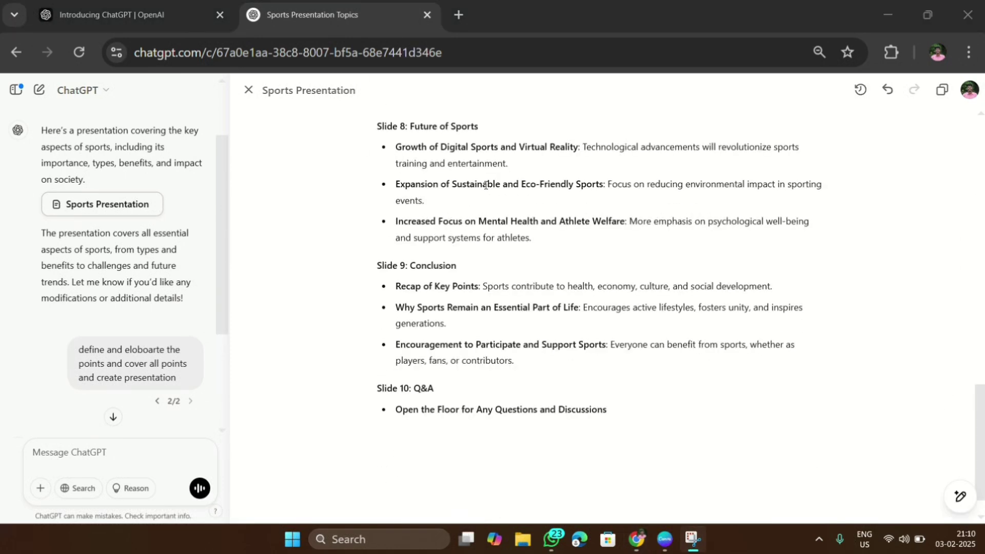
scroll(435, 292, up, 13)
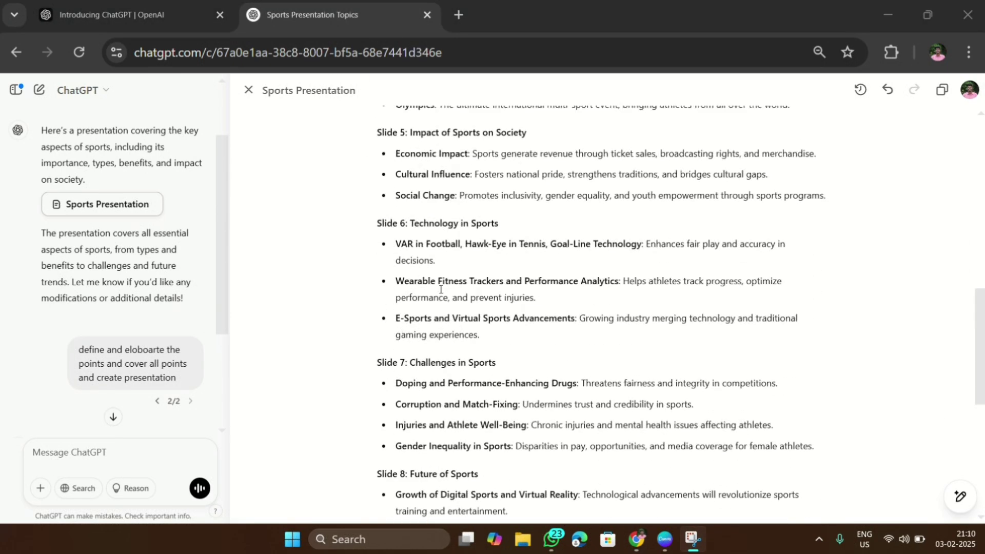
scroll(441, 290, up, 5)
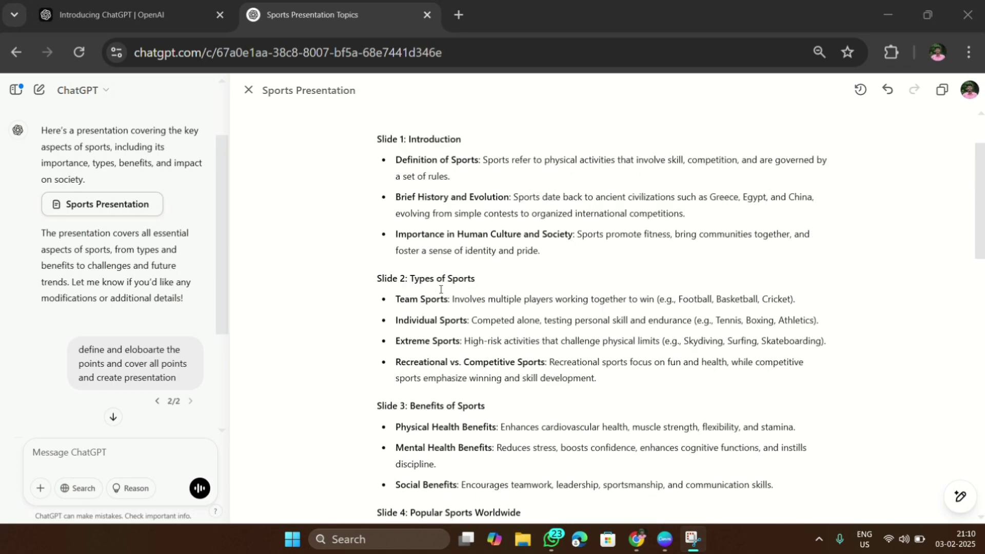
scroll(441, 290, down, 6)
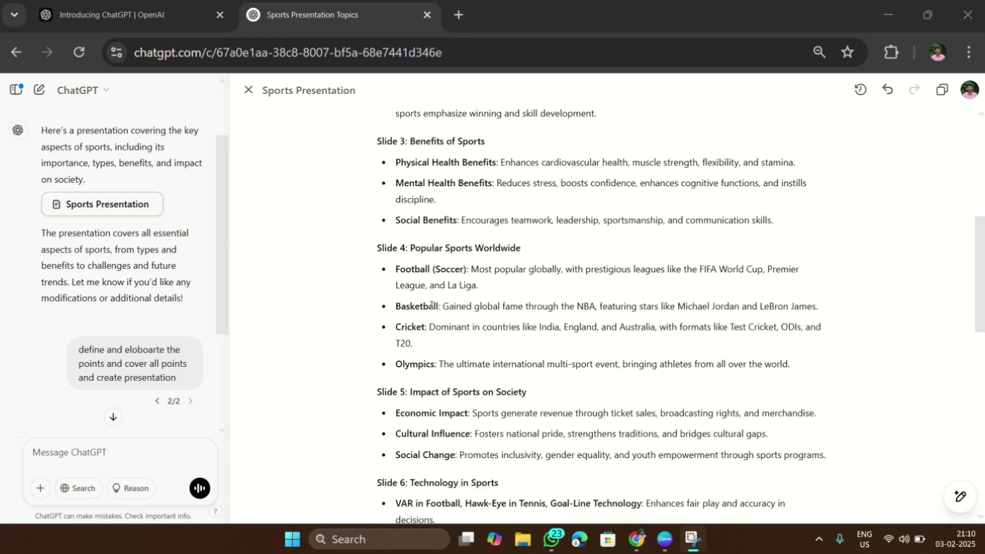
scroll(431, 306, up, 6)
- Switch to the blank Canva design and search its design templates for "Sports Presentation"
click(664, 538)
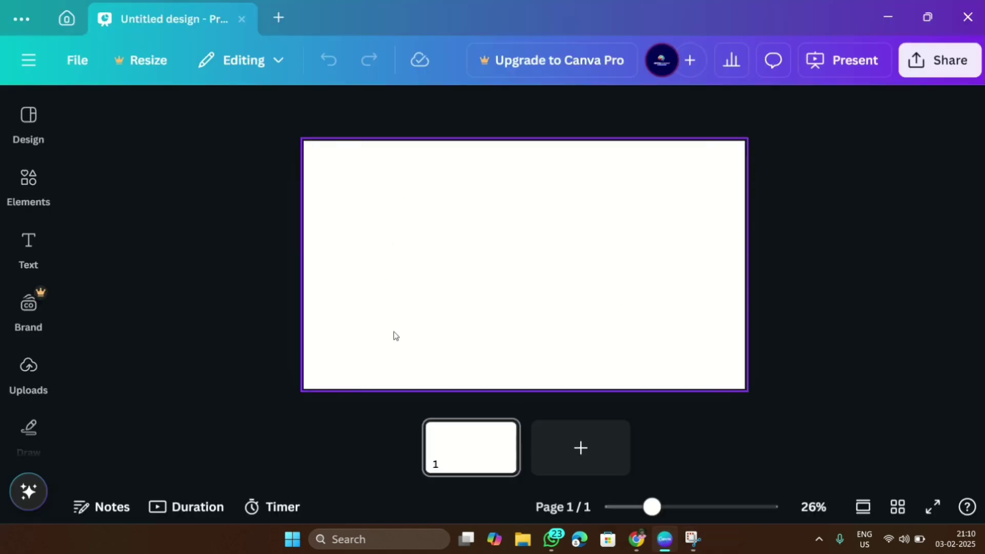
click(29, 167)
click(28, 148)
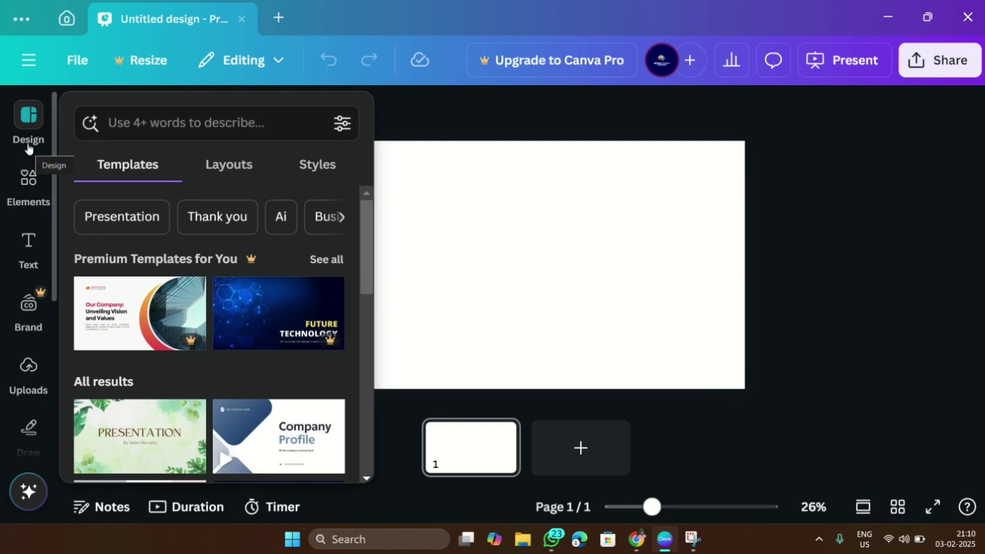
click(143, 126)
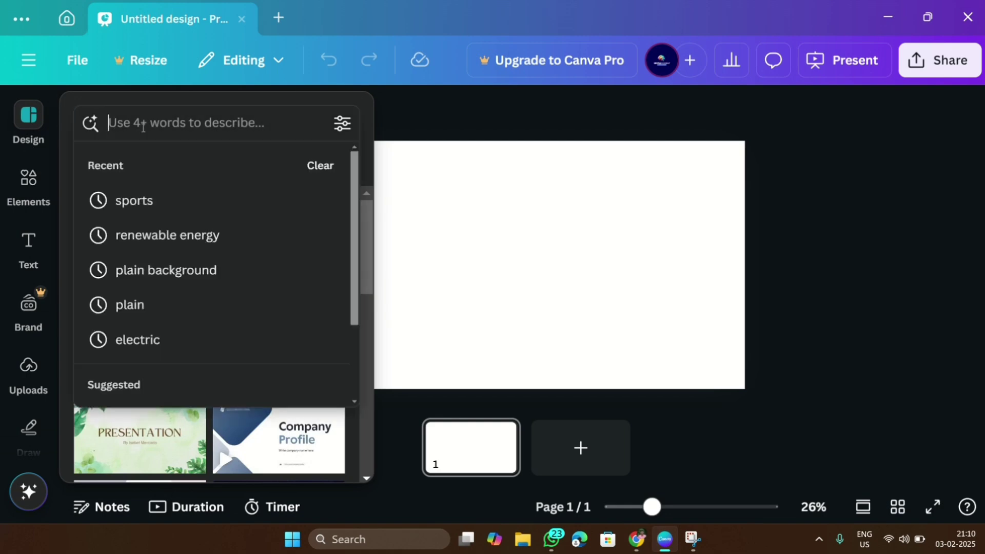
text(sporst)
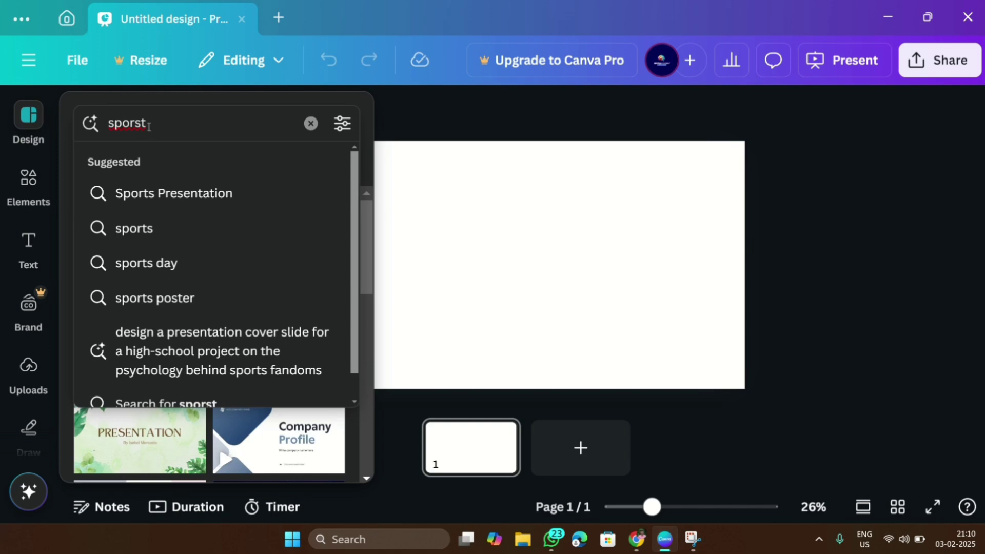
click(182, 195)
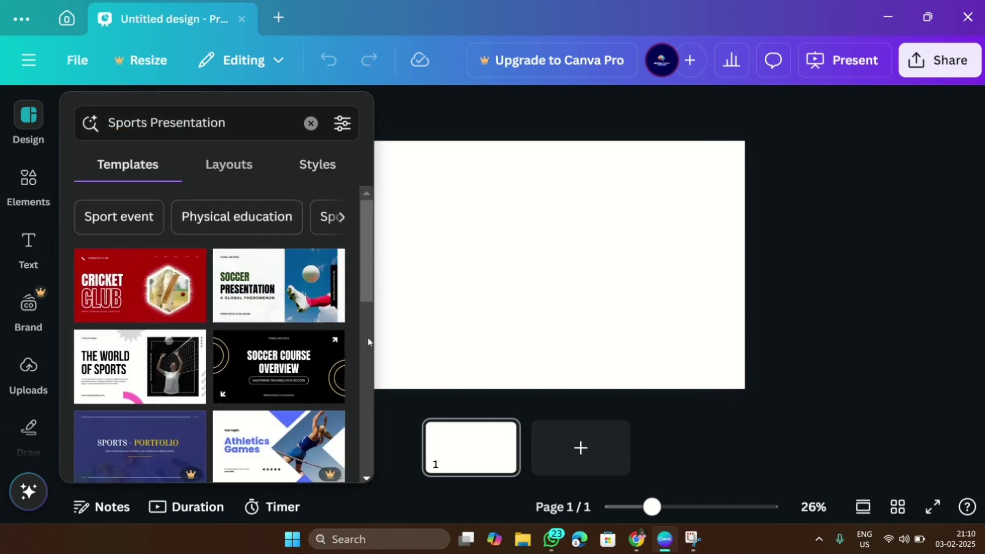
- Browse the Sports Presentation template results for a design that suits a general sports topic
scroll(232, 349, down, 5)
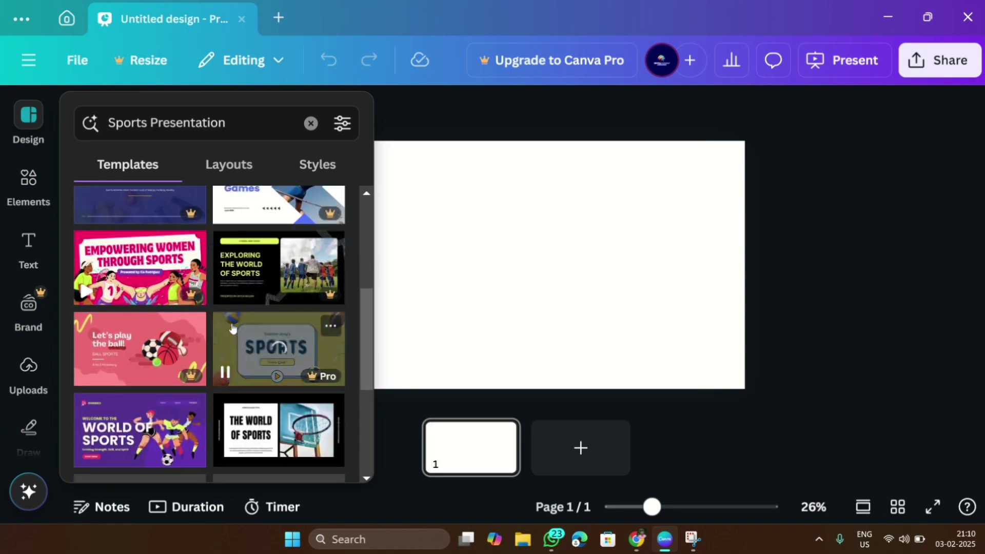
scroll(232, 327, up, 5)
scroll(198, 329, down, 5)
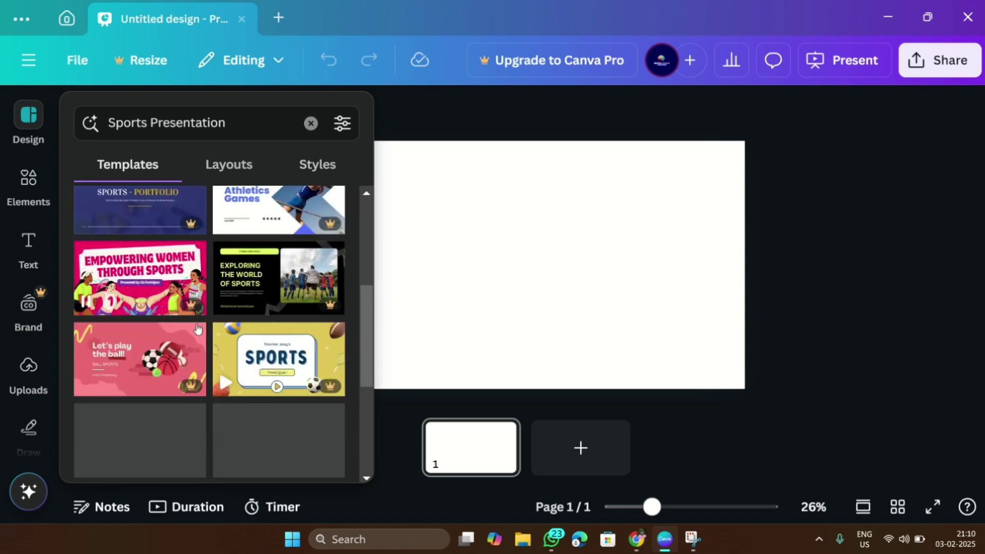
scroll(197, 328, down, 5)
scroll(202, 317, down, 3)
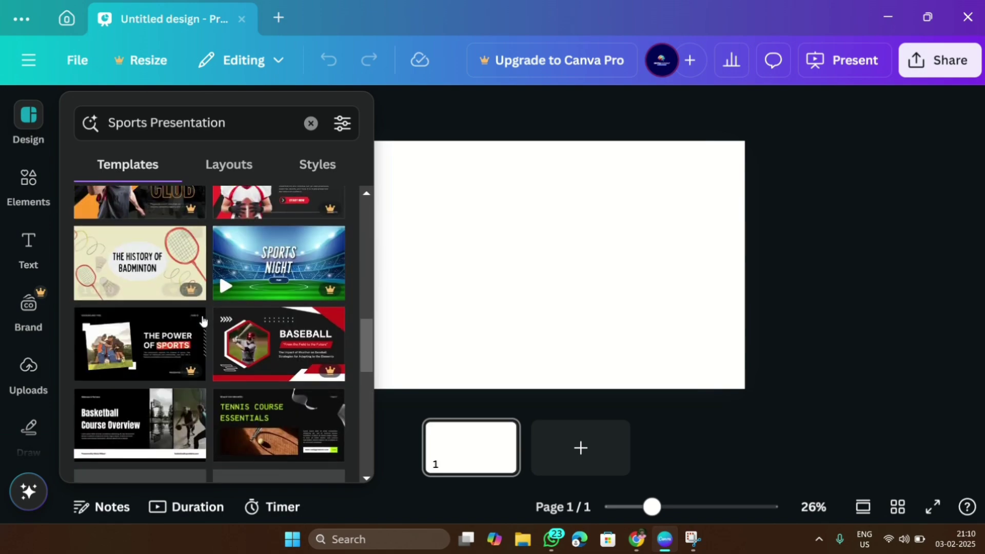
scroll(202, 320, up, 5)
scroll(200, 323, down, 5)
scroll(198, 326, down, 3)
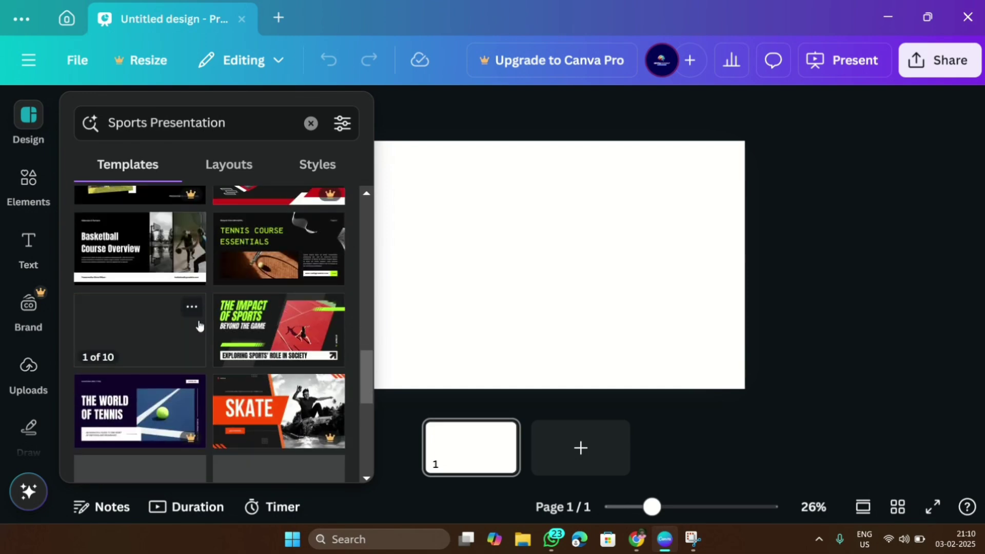
scroll(264, 347, down, 8)
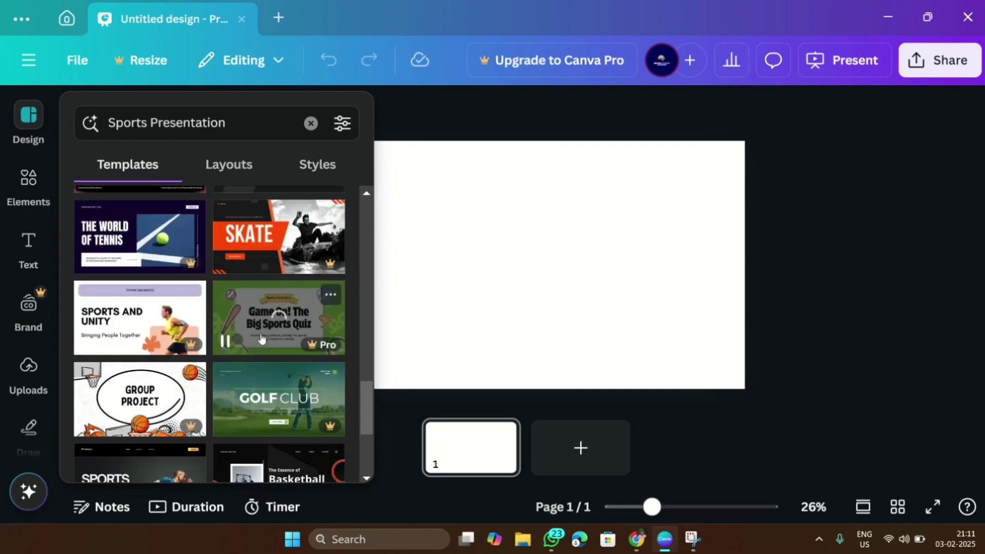
scroll(179, 354, down, 4)
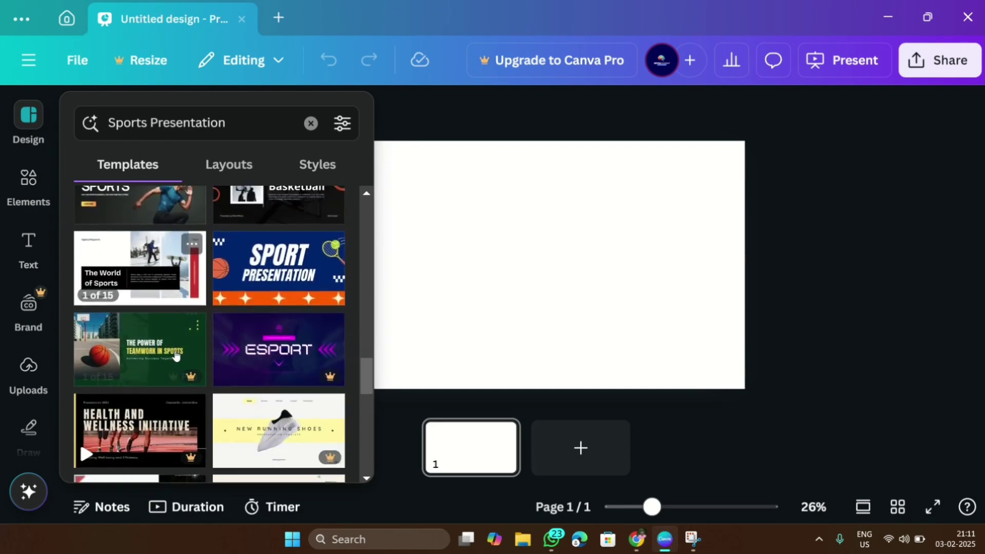
scroll(233, 369, down, 4)
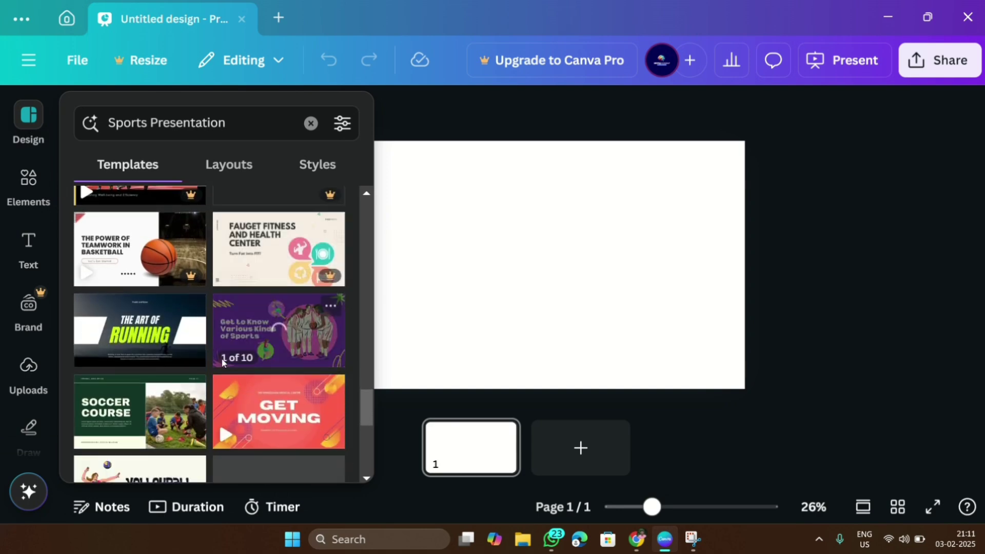
scroll(179, 363, down, 2)
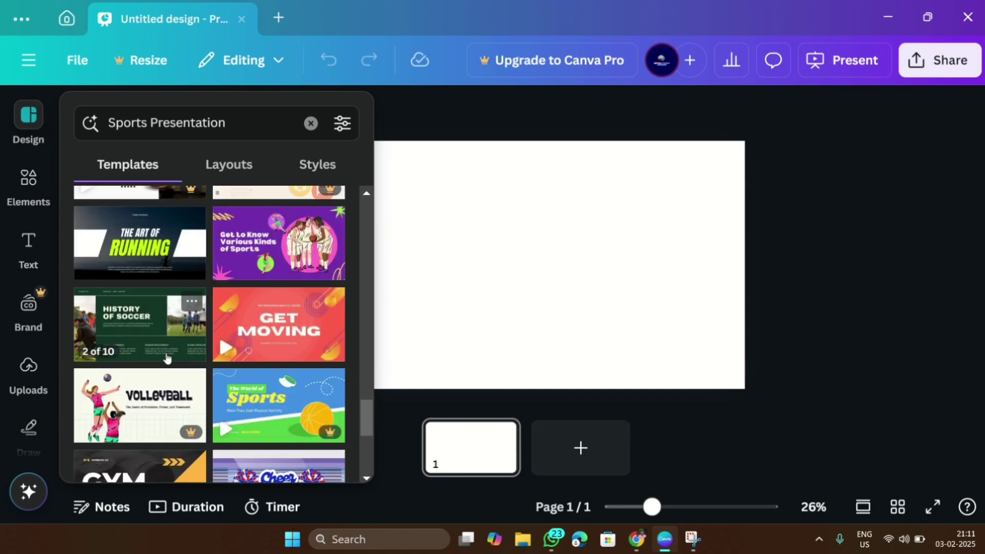
scroll(167, 355, down, 5)
scroll(171, 352, down, 4)
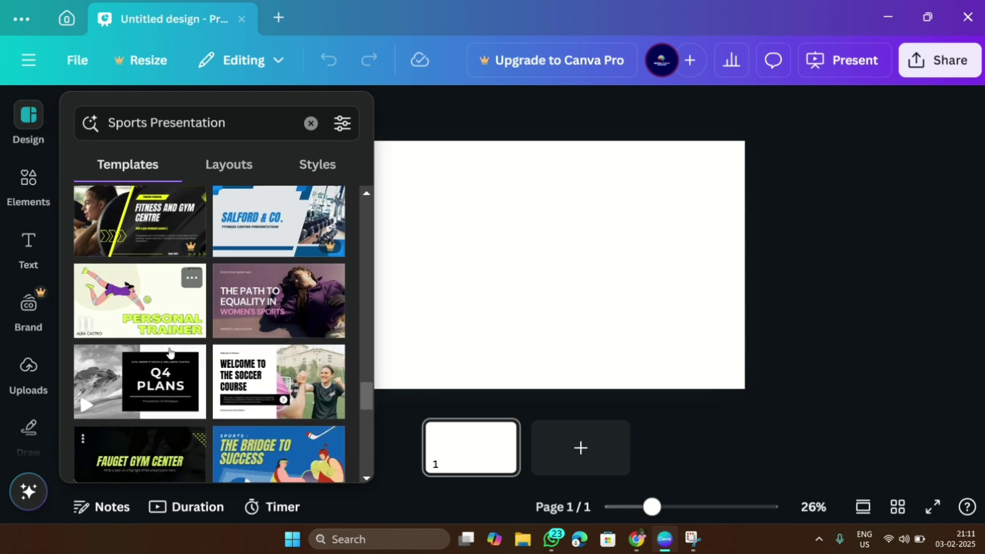
scroll(169, 357, down, 6)
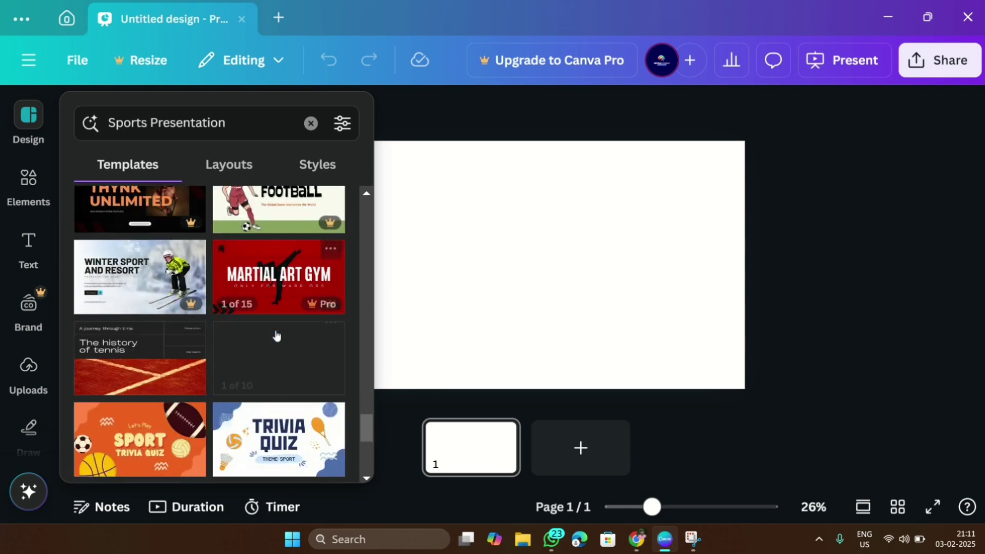
scroll(169, 354, down, 5)
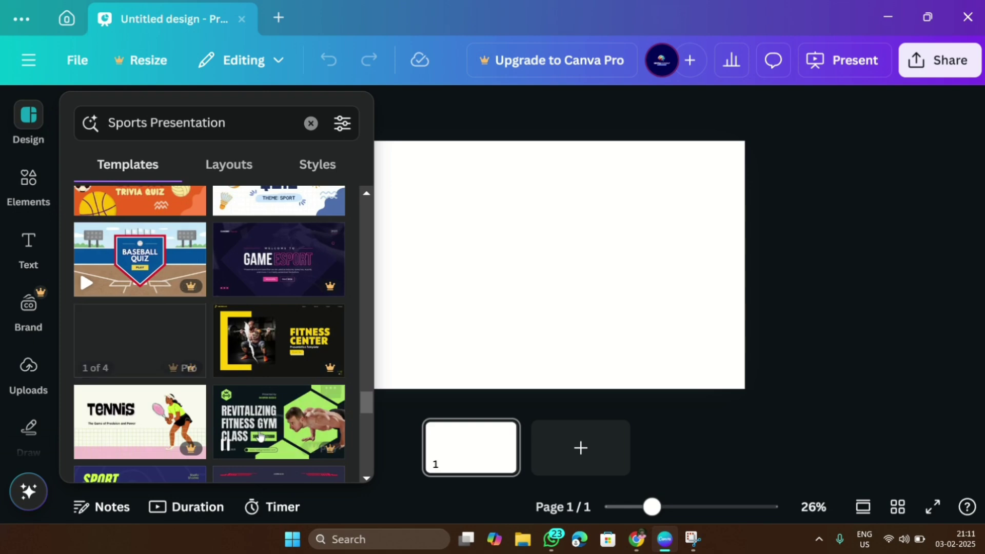
scroll(152, 323, down, 3)
scroll(224, 399, up, 8)
scroll(223, 397, down, 4)
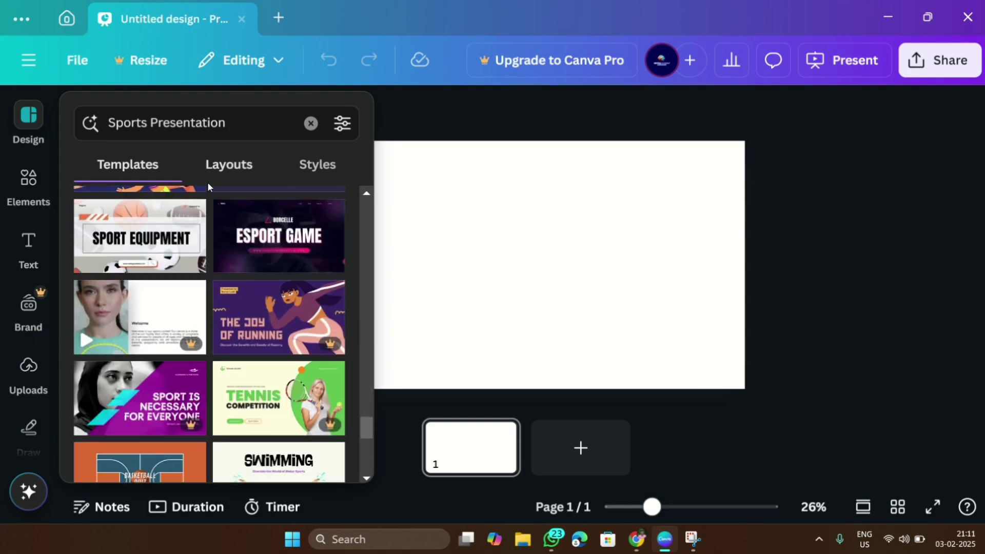
- Shorten the template search to "Presentation" and run it
click(150, 121)
key(BackSpace)
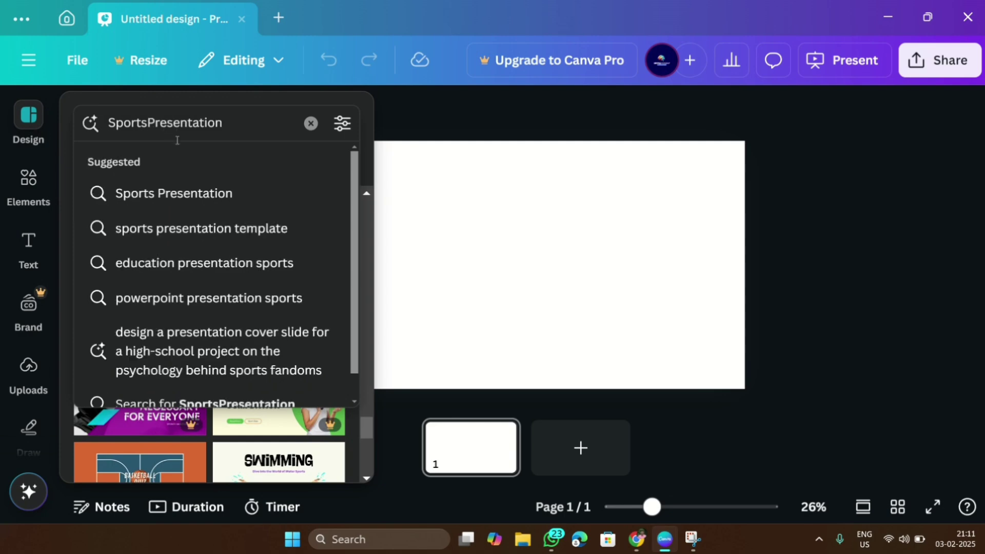
key(BackSpace)
key(BackSpace)
key(BackSpace)
key(BackSpace)
key(BackSpace)
key(Return)
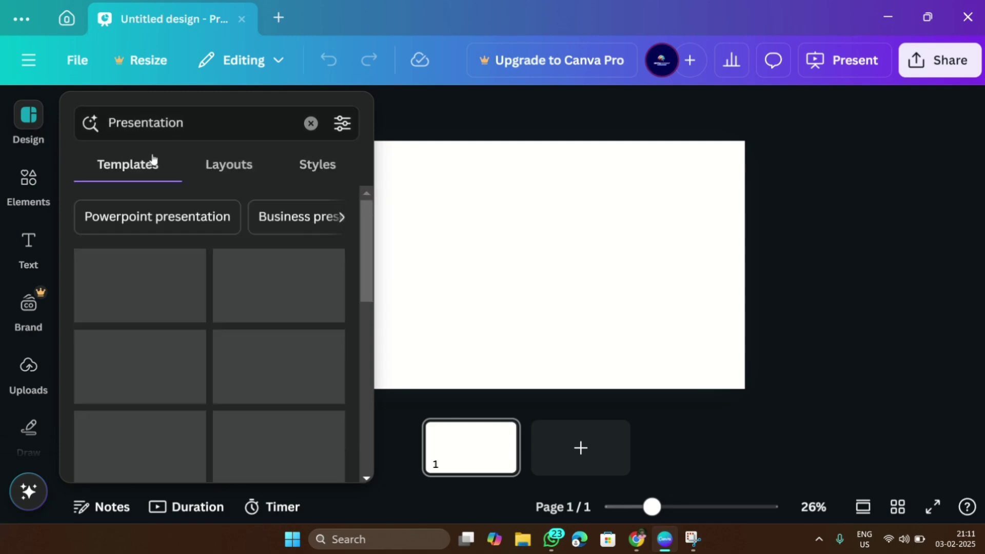
- Examine the general presentation templates for a design that could suit the sports slides
scroll(249, 324, down, 5)
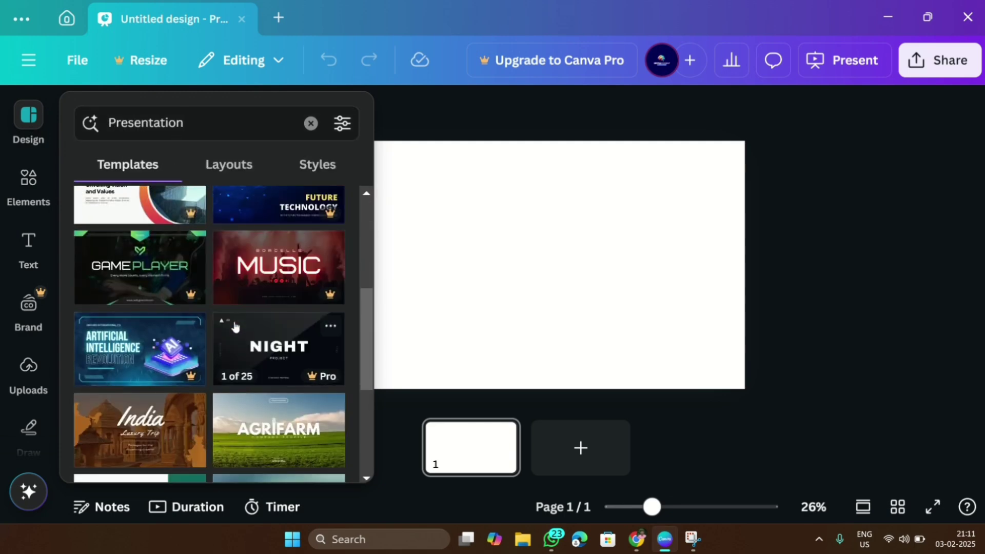
scroll(241, 324, down, 4)
scroll(229, 321, down, 4)
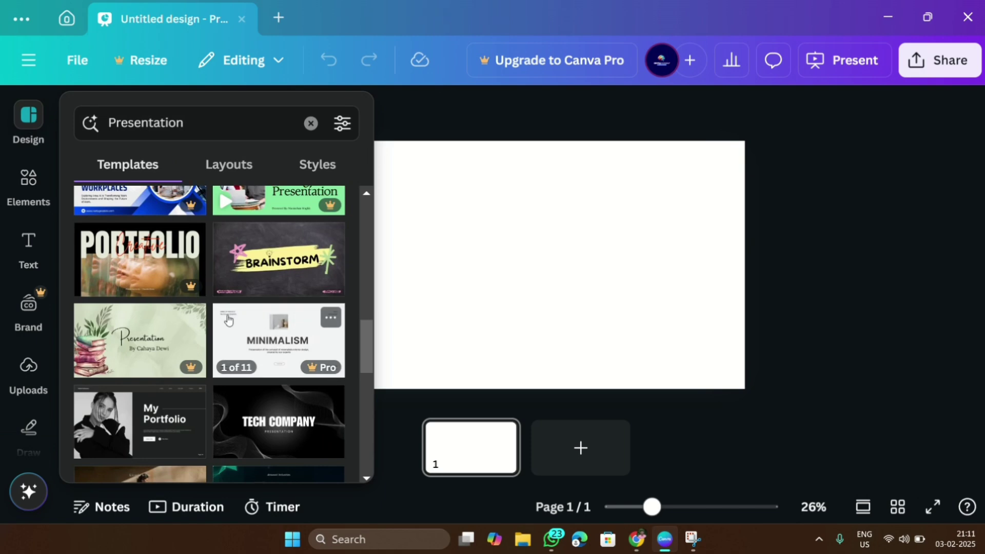
scroll(228, 319, down, 4)
scroll(229, 318, down, 4)
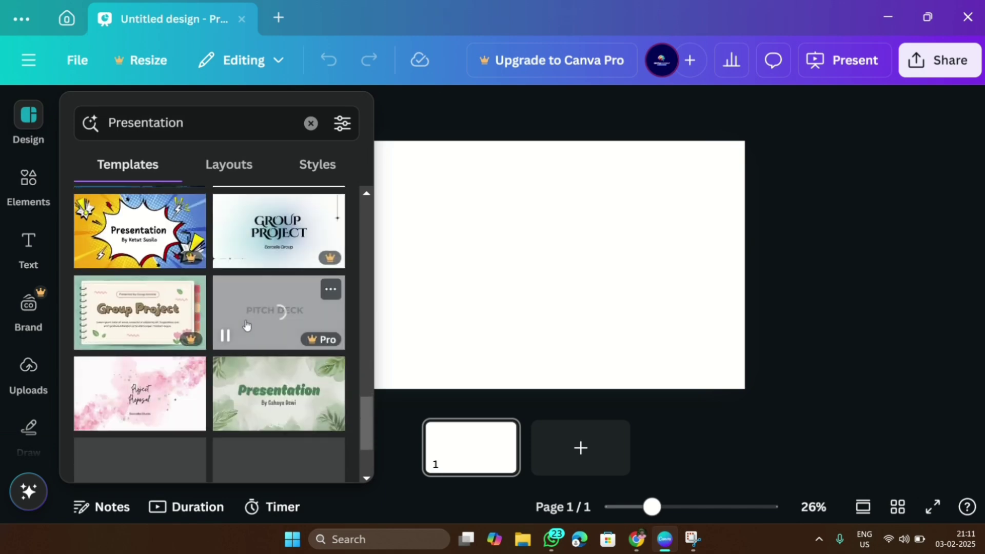
scroll(239, 323, down, 3)
scroll(238, 325, down, 5)
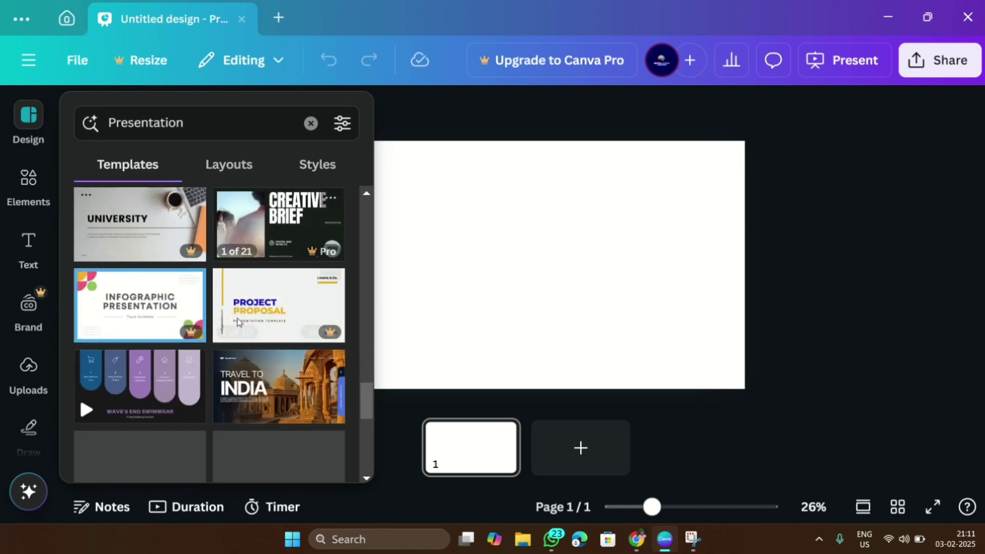
scroll(232, 256, up, 8)
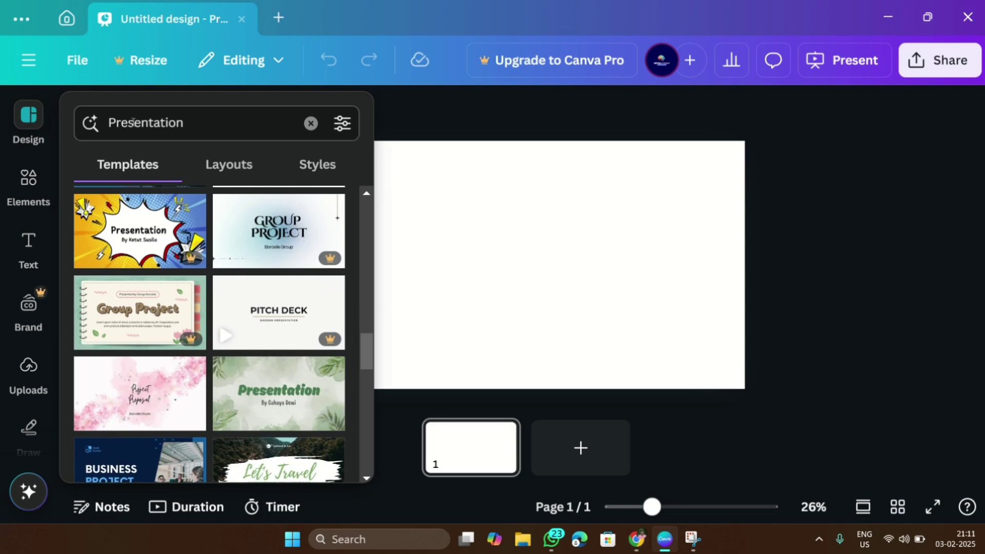
- Repeat the recent "Sports Presentation" template search and compare the sports designs in its results
drag(117, 122, 109, 122)
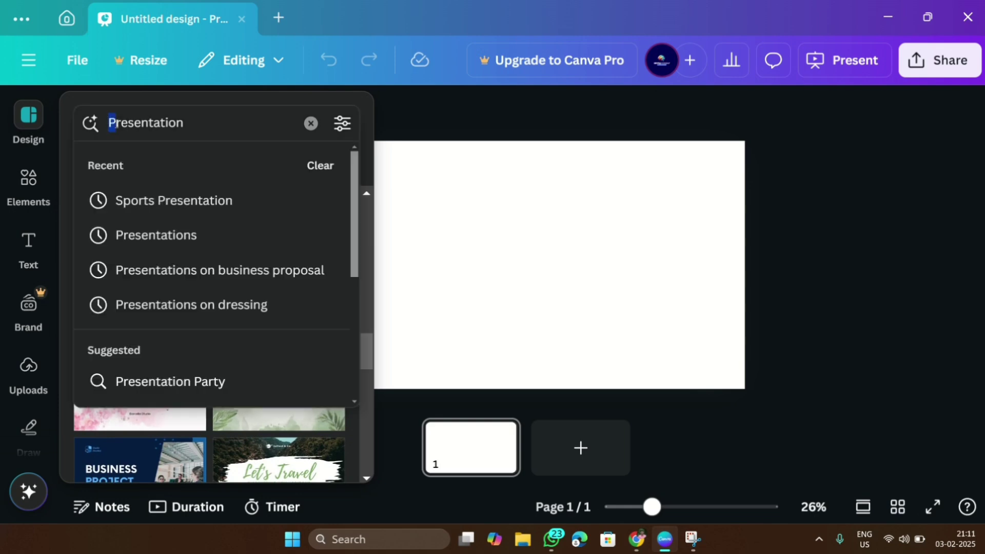
click(198, 201)
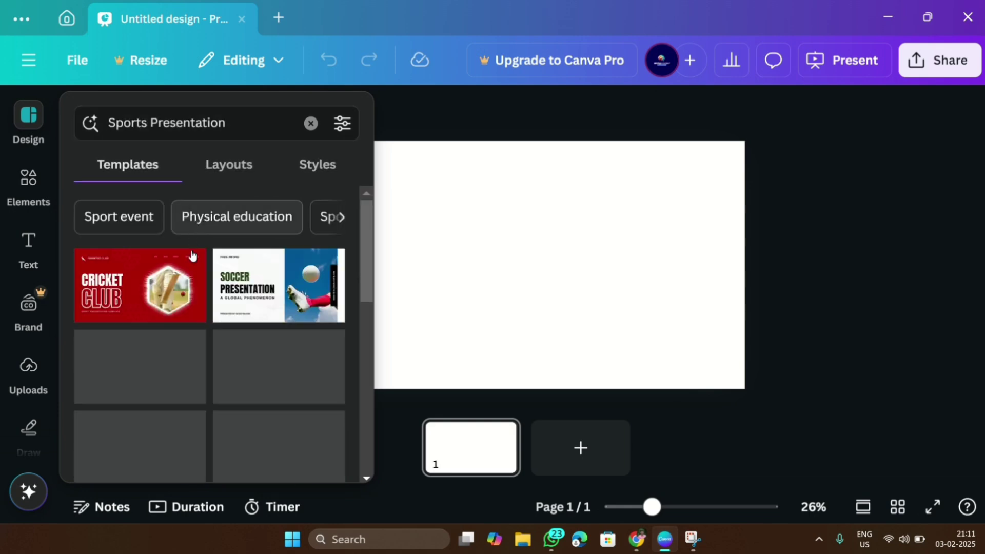
scroll(291, 315, down, 2)
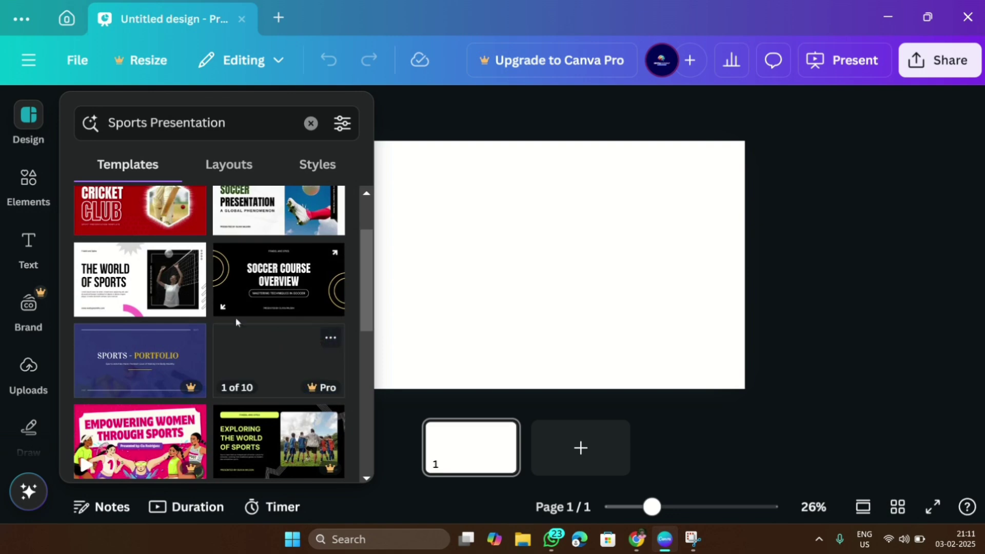
scroll(175, 312, down, 2)
scroll(175, 310, down, 2)
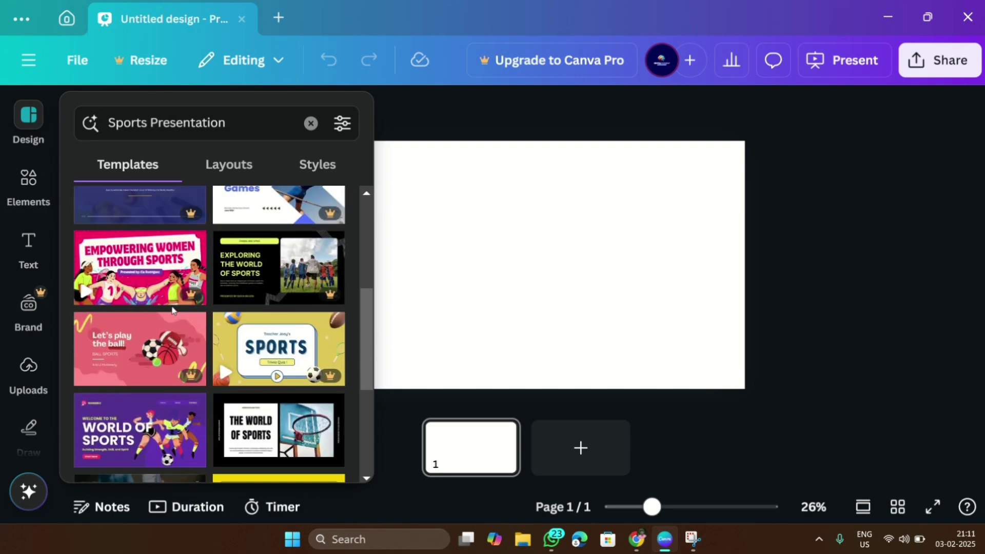
scroll(172, 309, down, 4)
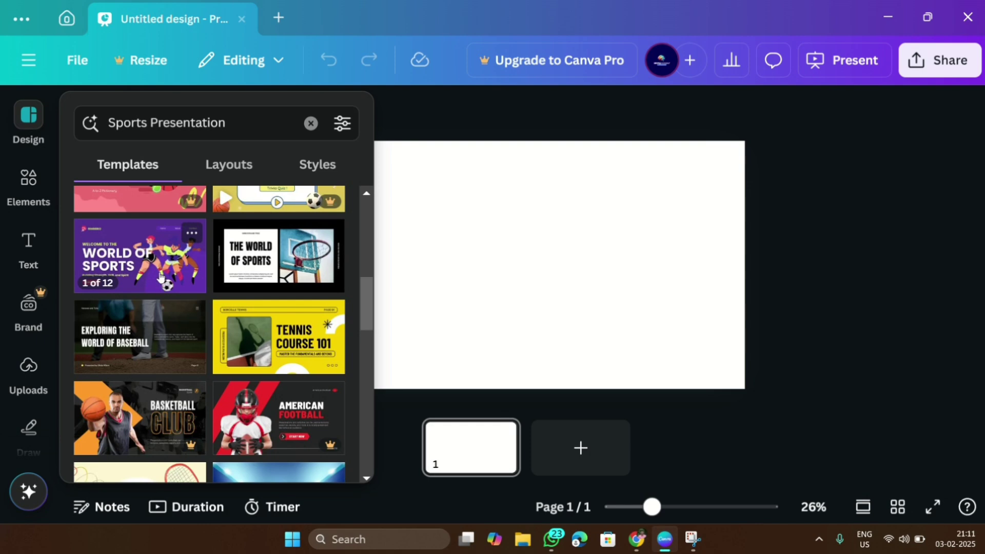
scroll(139, 298, down, 2)
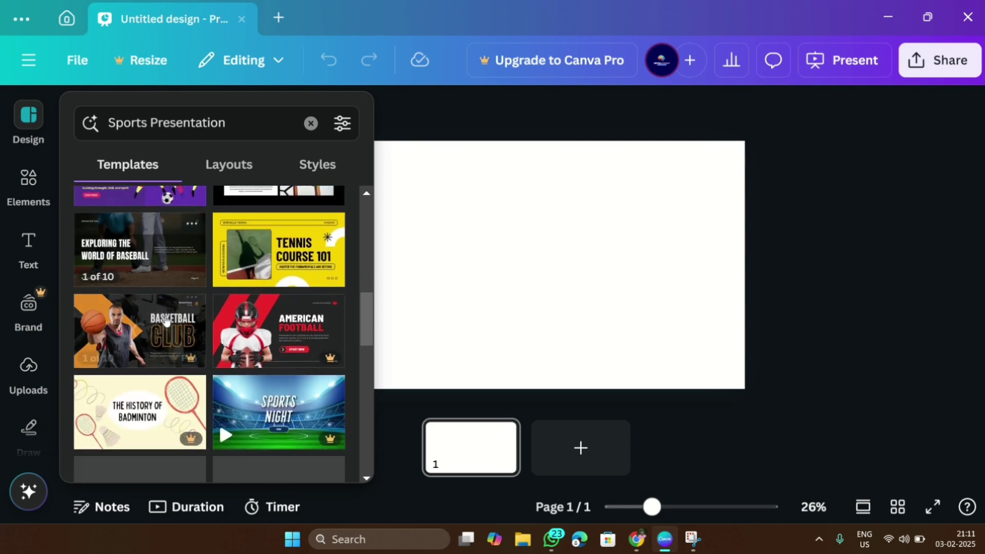
- Open the "Exploring the World of Baseball" template and review its pages, style and similar sports templates
click(176, 282)
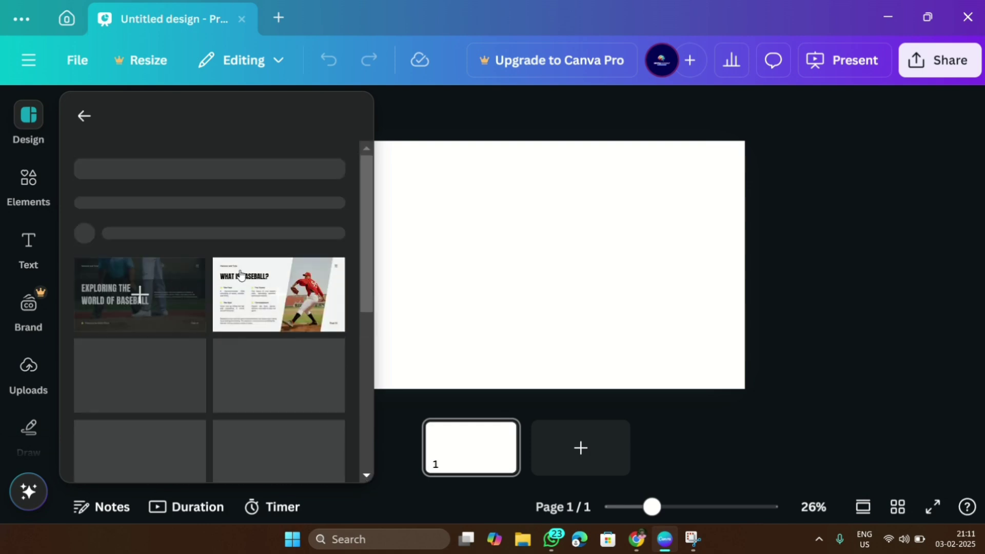
scroll(215, 363, down, 5)
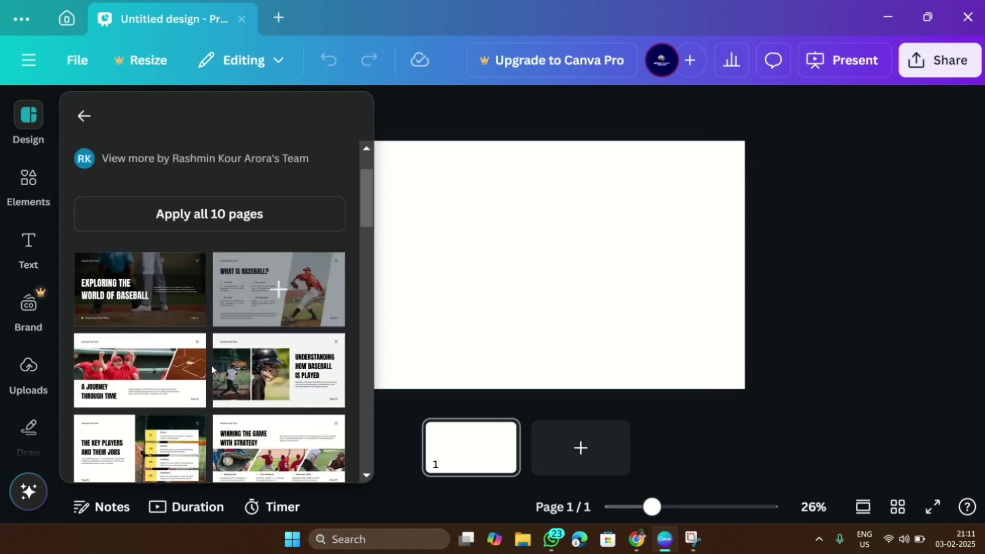
scroll(168, 380, up, 5)
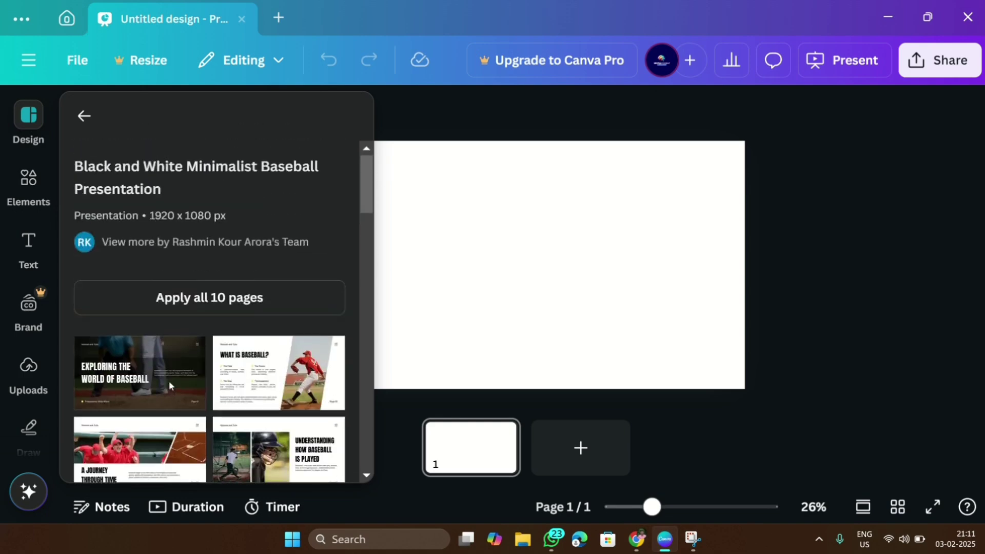
scroll(168, 380, down, 10)
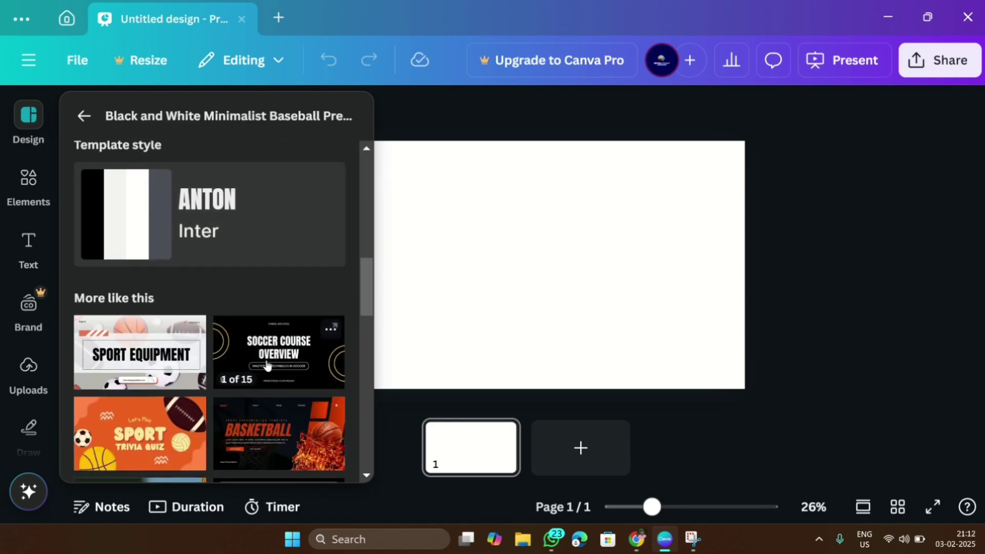
scroll(267, 364, down, 2)
scroll(264, 366, down, 2)
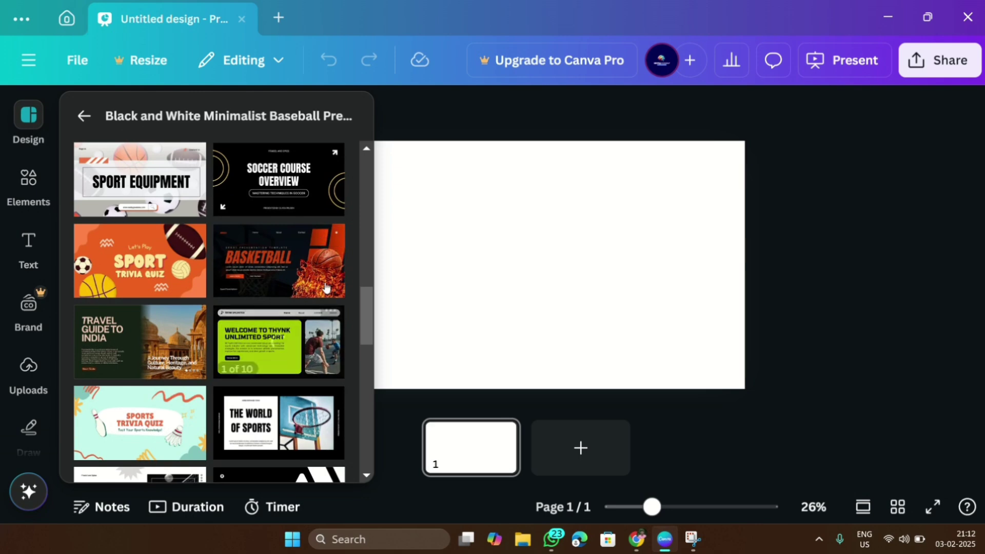
- Look further through the sports templates suggested alongside the black and white baseball template
scroll(290, 307, down, 4)
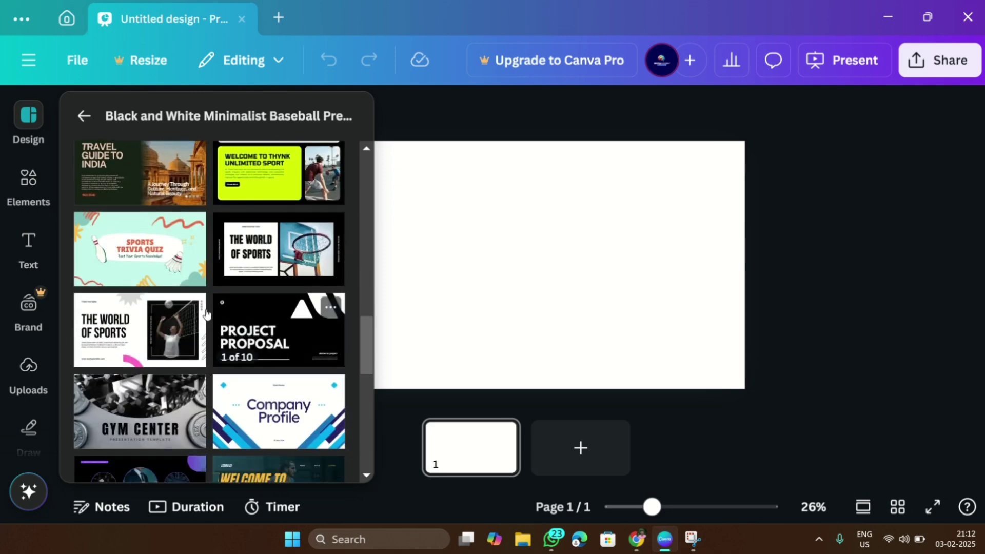
scroll(188, 273, up, 8)
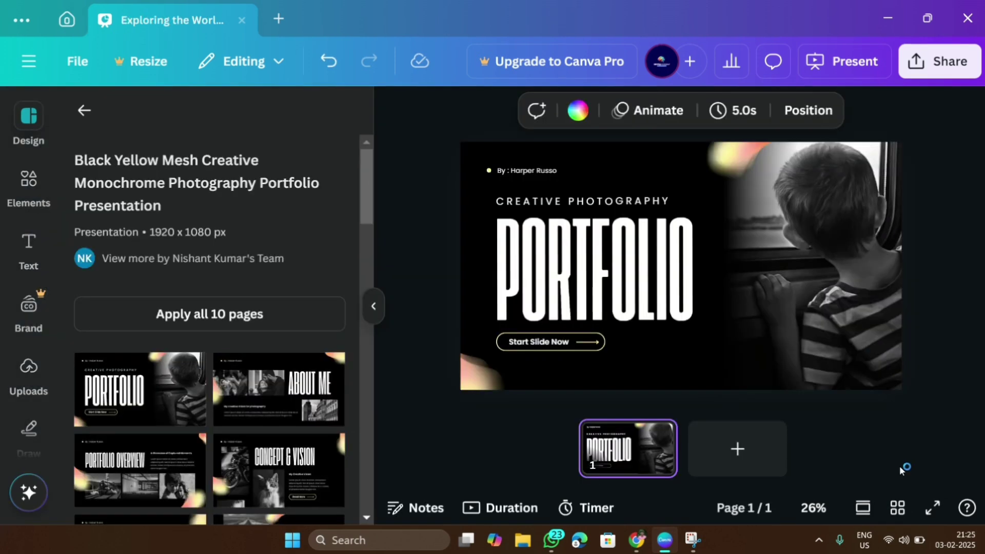
- Replace the cover slide's large "PORTFOLIO" title with "SPORTS"
click(582, 257)
double_click(582, 261)
key(BackSpace)
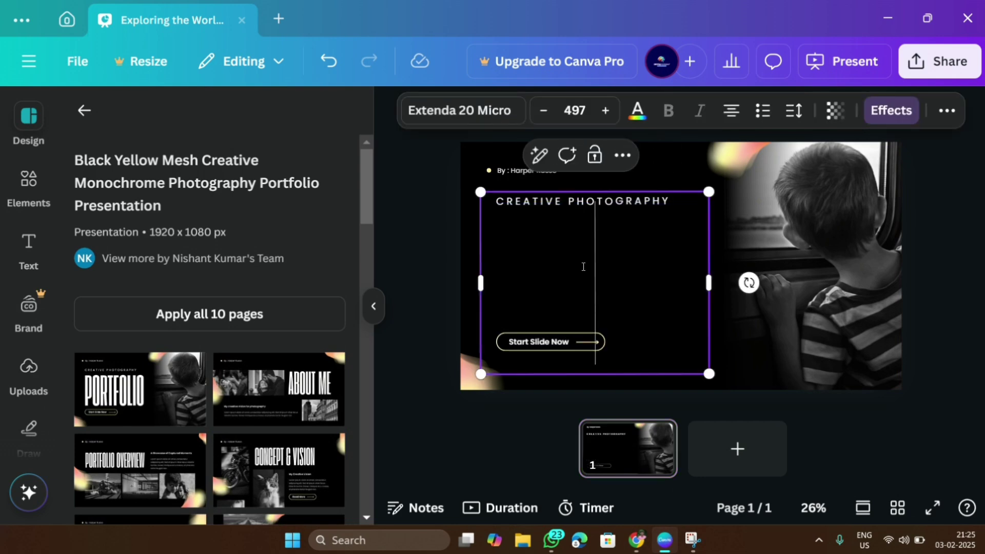
text(SPORTS)
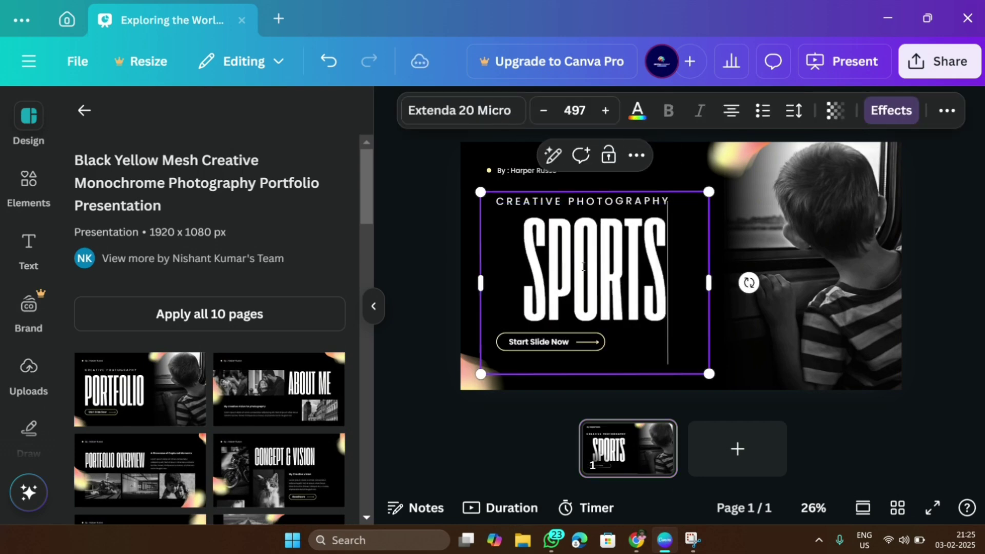
click(932, 314)
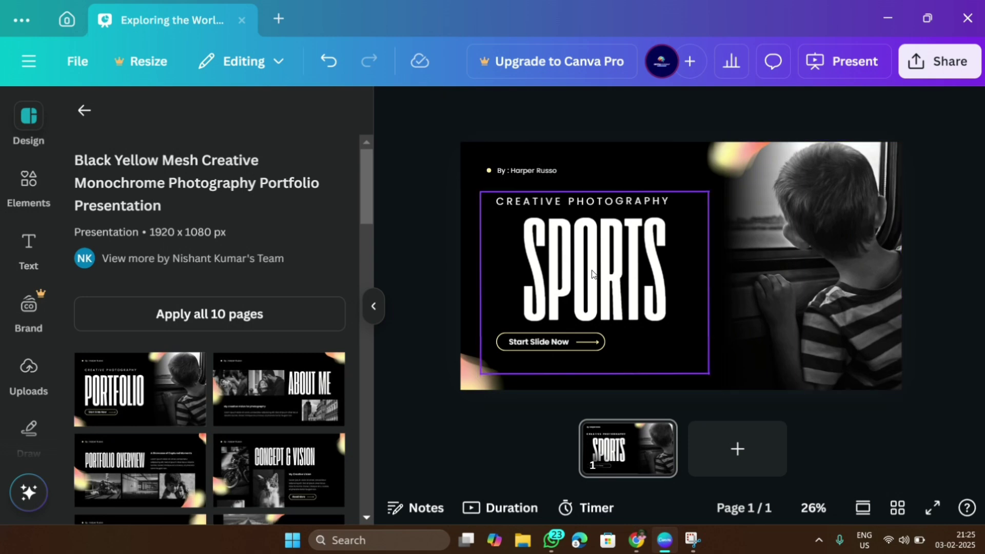
- Change the font of the "SPORTS" title on the cover slide to Horizon
click(553, 255)
click(511, 109)
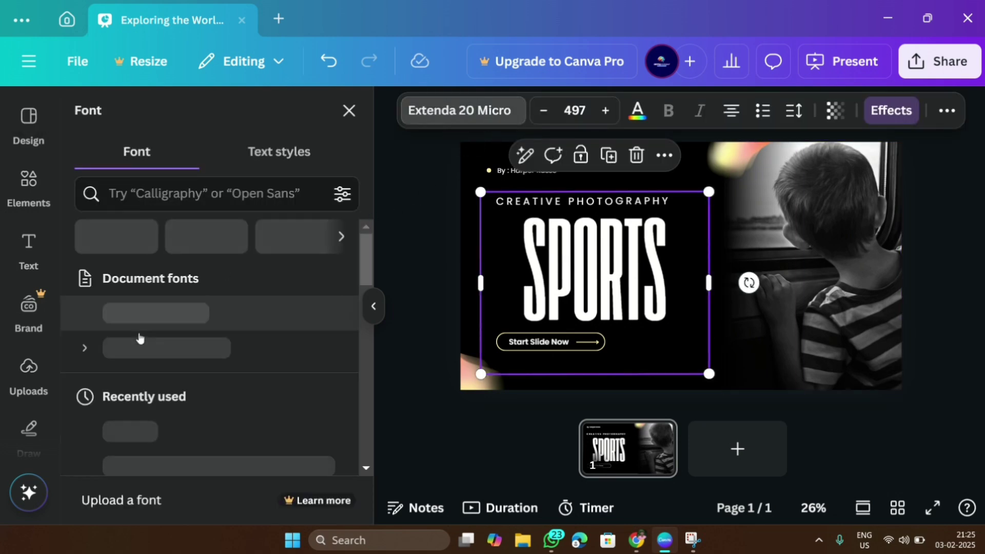
scroll(181, 322, down, 5)
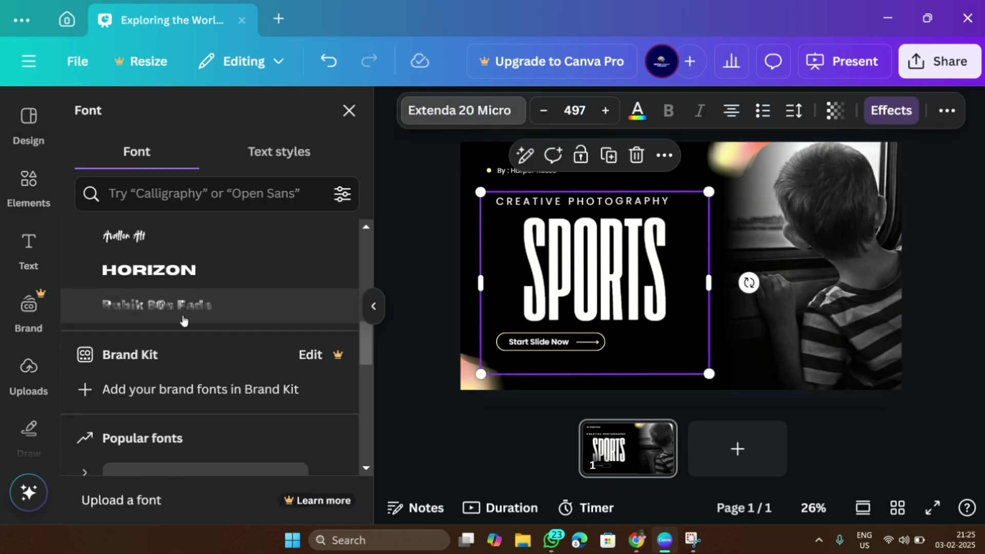
click(177, 279)
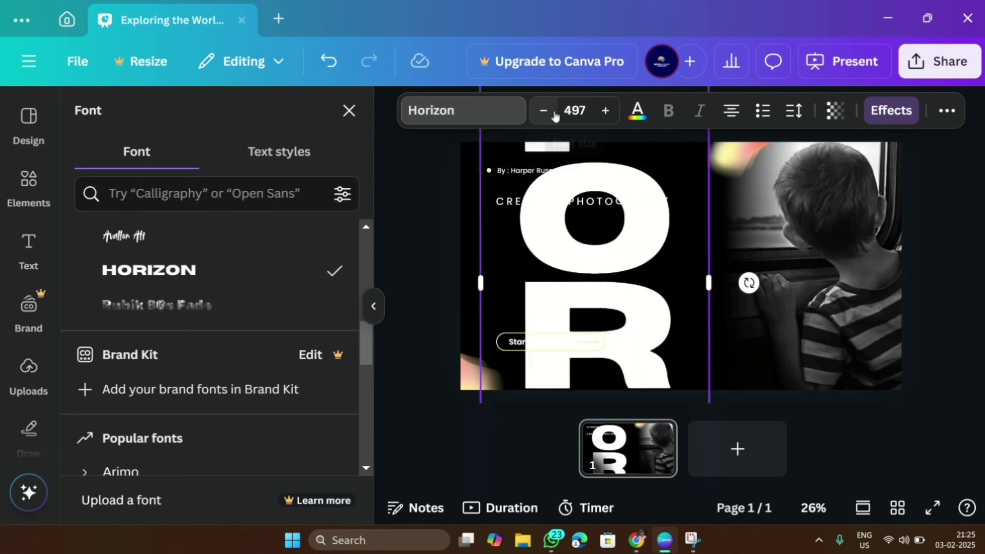
- Set the "SPORTS" title's font size to 200 and widen its text box so the word fits on one line
click(588, 101)
text(200)
key(Return)
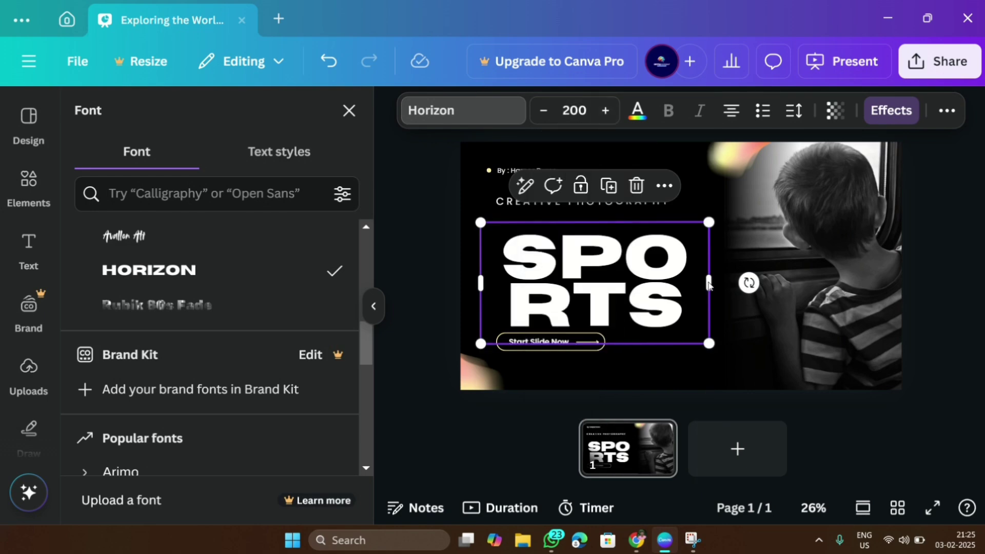
drag(708, 282, 901, 284)
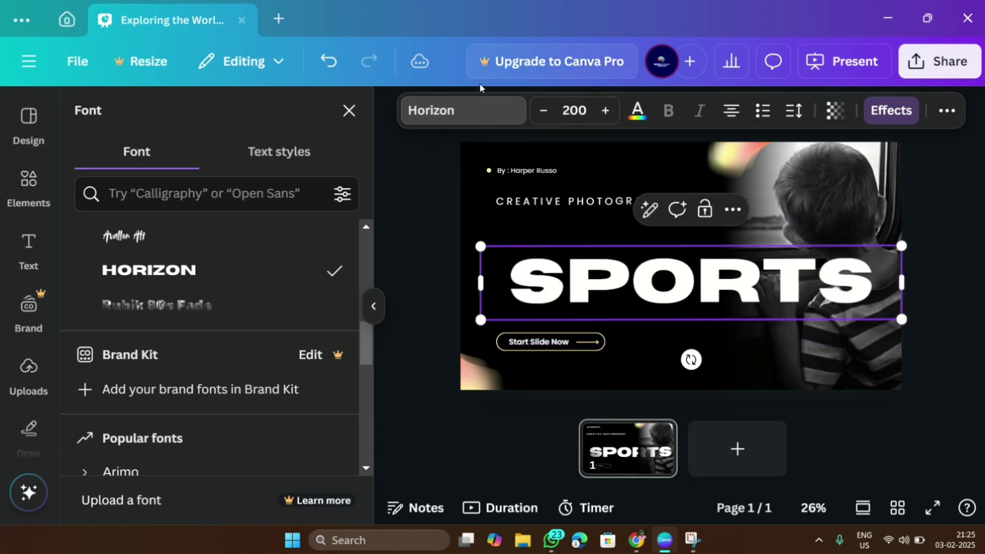
- Reduce the "SPORTS" title's font size to 100 and narrow its text box to fit the word
click(572, 109)
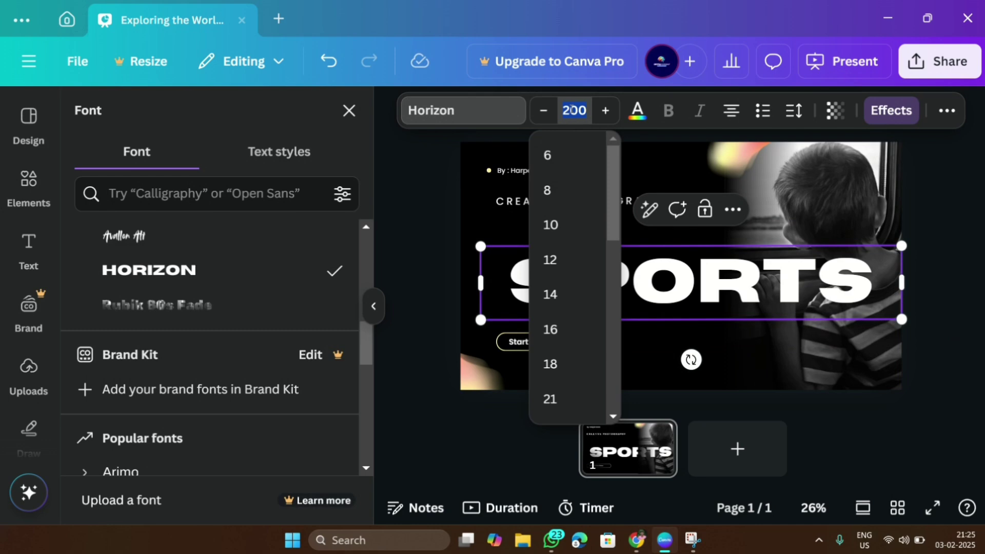
text(100)
key(Return)
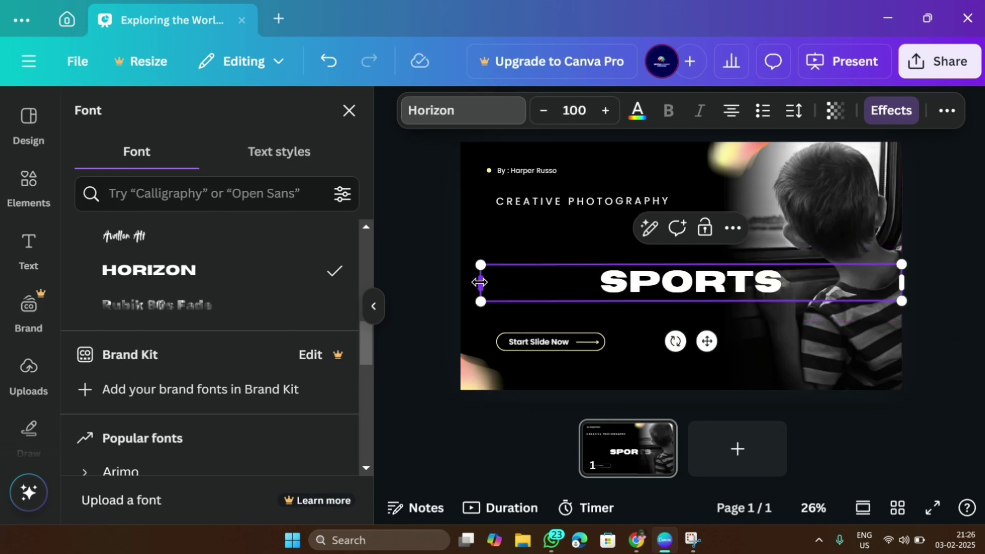
drag(480, 282, 702, 282)
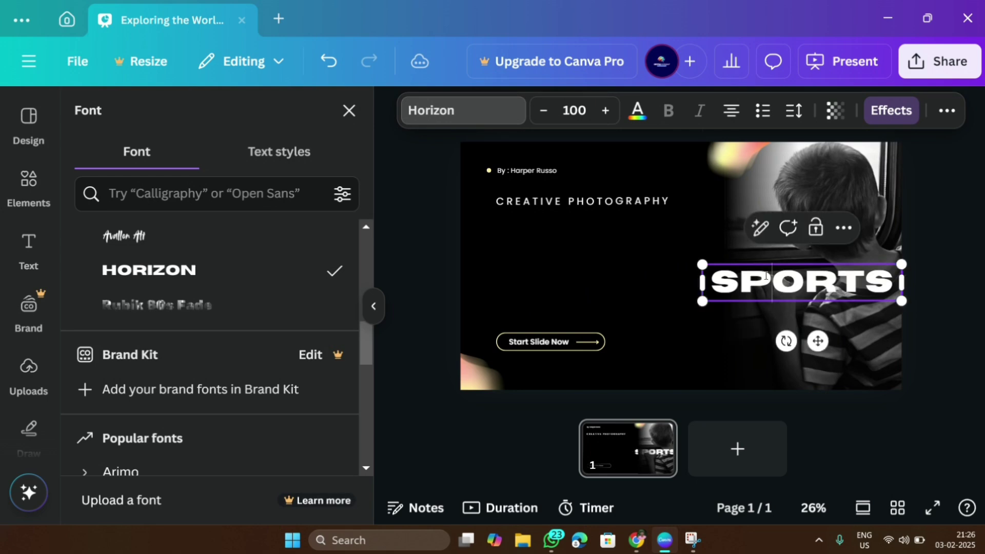
- Left-align the "SPORTS" title and move it in line with the left edge of the "CREATIVE PHOTOGRAPHY" text
click(730, 117)
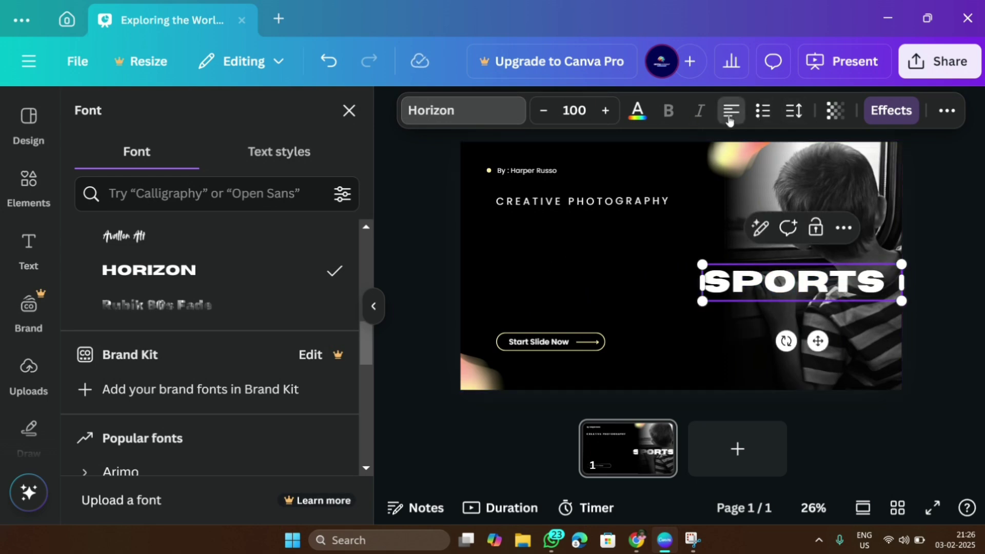
click(730, 110)
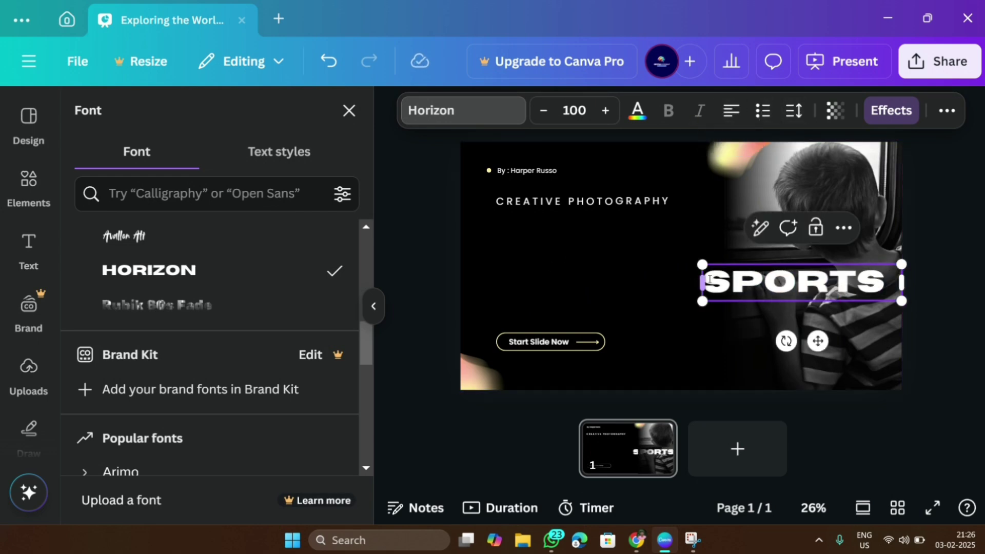
drag(819, 340, 613, 334)
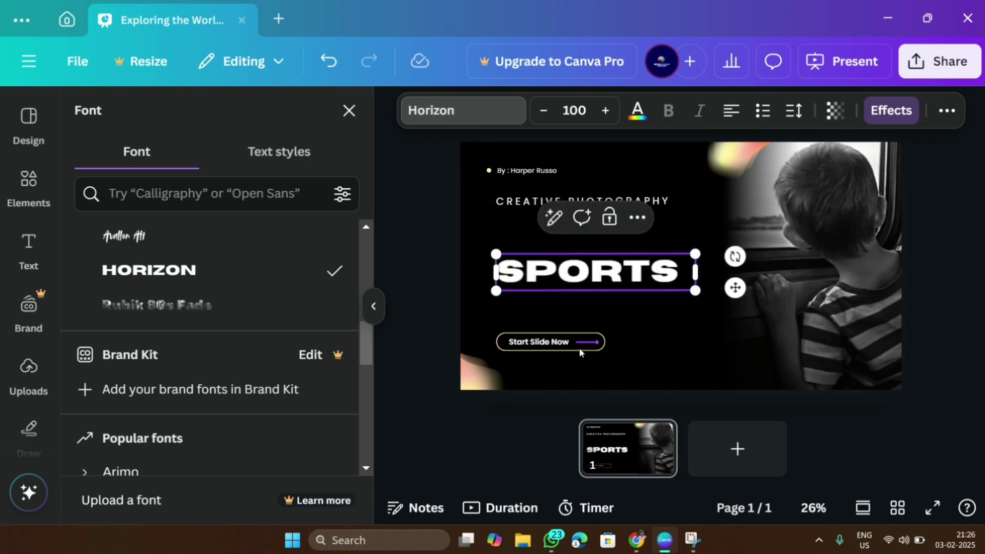
- Move the "Start Slide Now" button directly below the "SPORTS" title and the "CREATIVE PHOTOGRAPHY" line directly above it
click(542, 355)
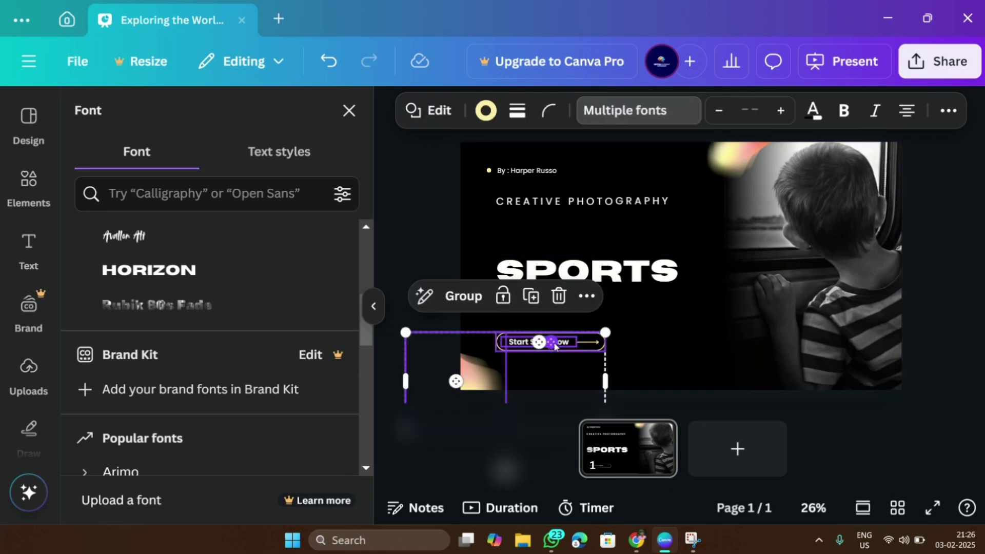
click(651, 359)
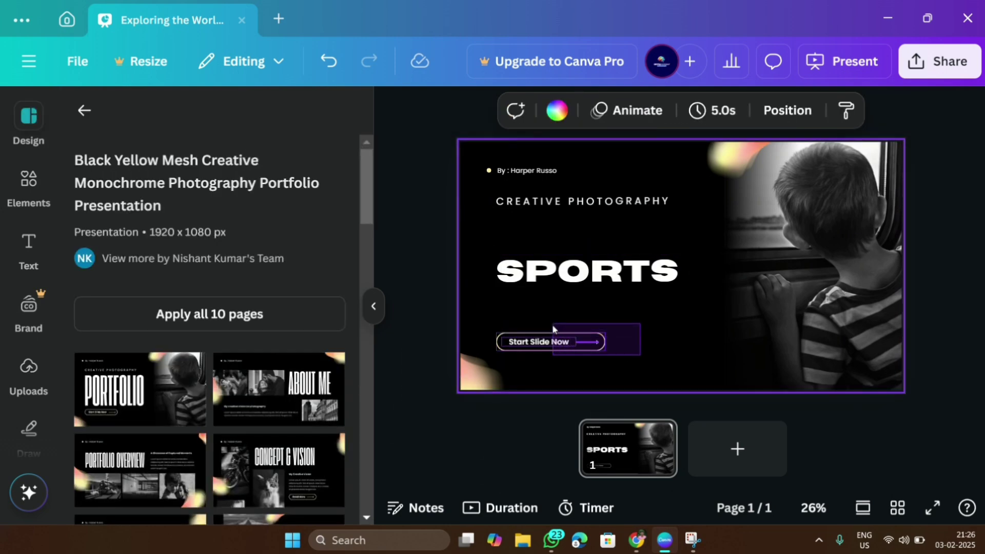
click(553, 341)
drag(553, 341, 551, 303)
drag(565, 201, 565, 242)
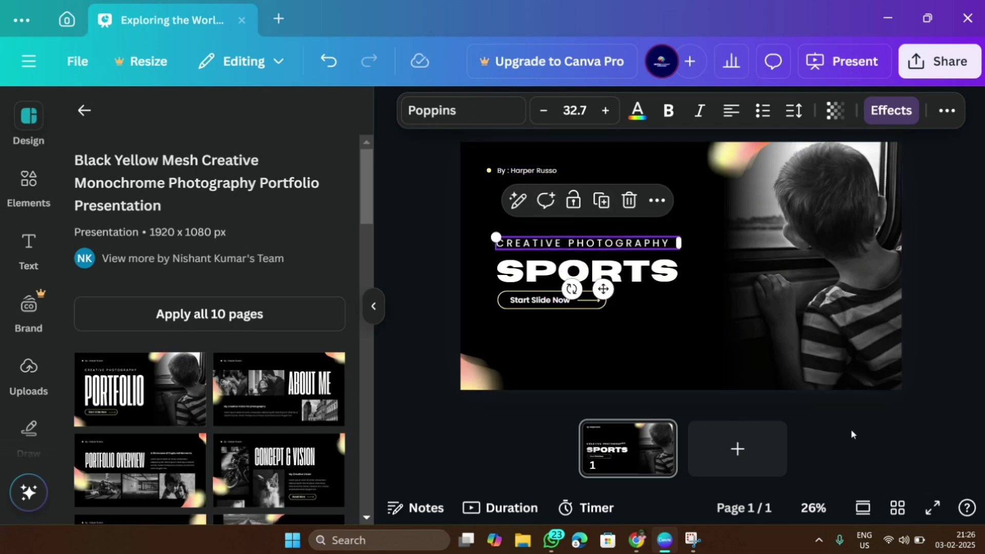
click(678, 353)
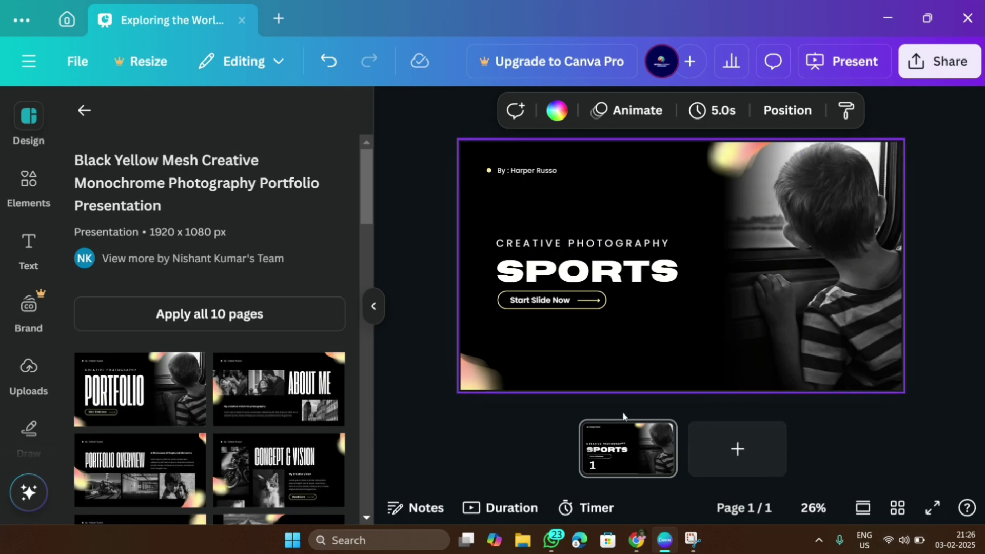
- Add a blank second page and look through the portfolio template's remaining page layouts and similar designs
click(723, 468)
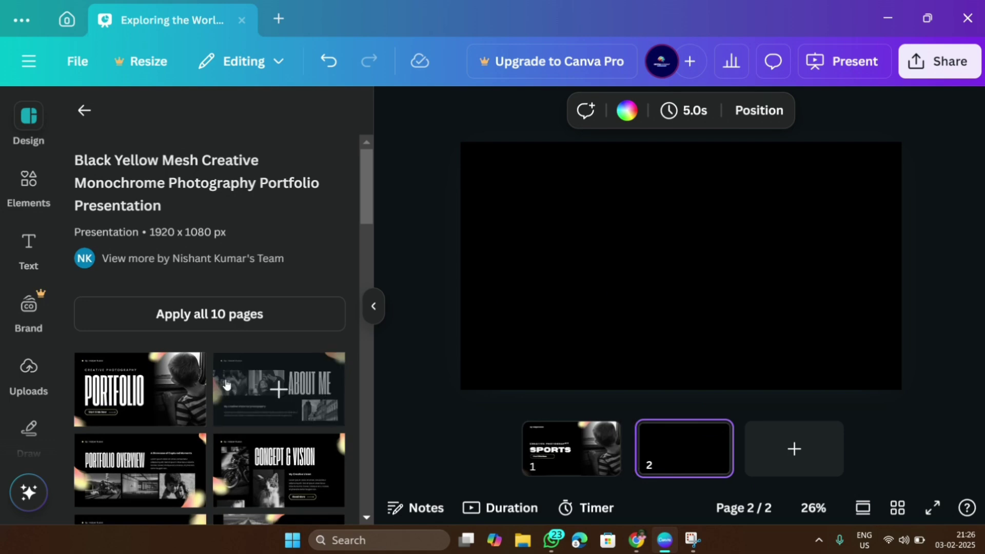
scroll(256, 380, down, 10)
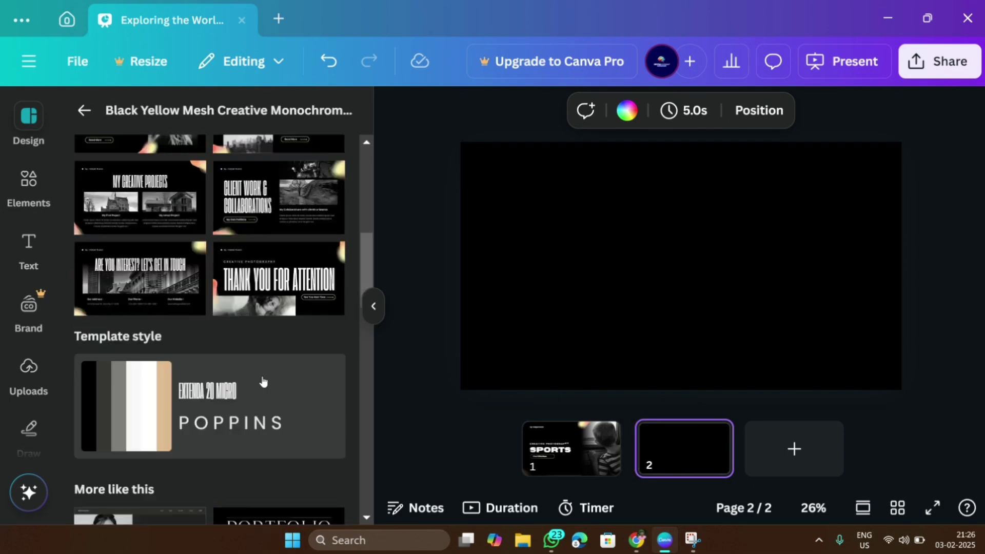
scroll(261, 381, down, 5)
scroll(265, 381, down, 3)
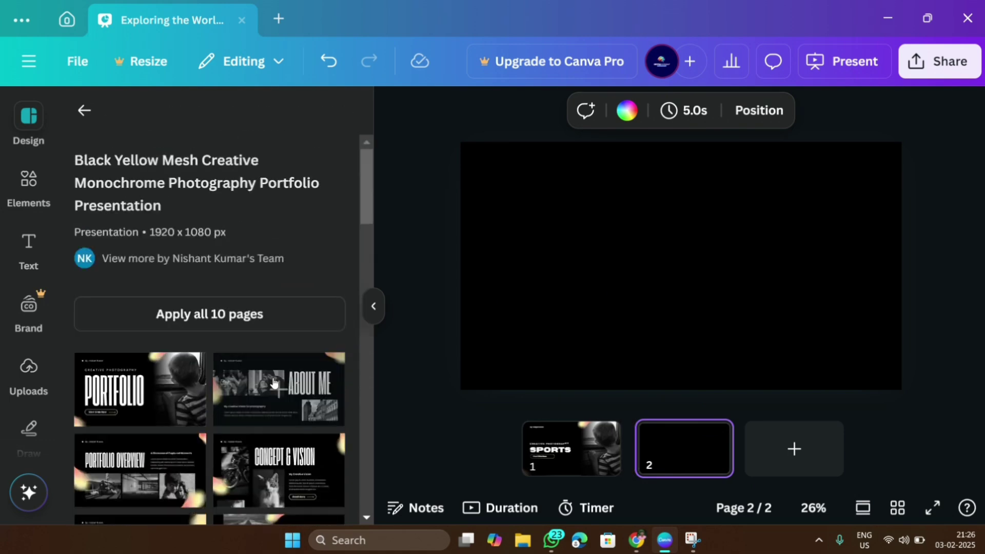
- Return to the "creative Presentation" template results and examine them for a design that suits the second slide
click(77, 111)
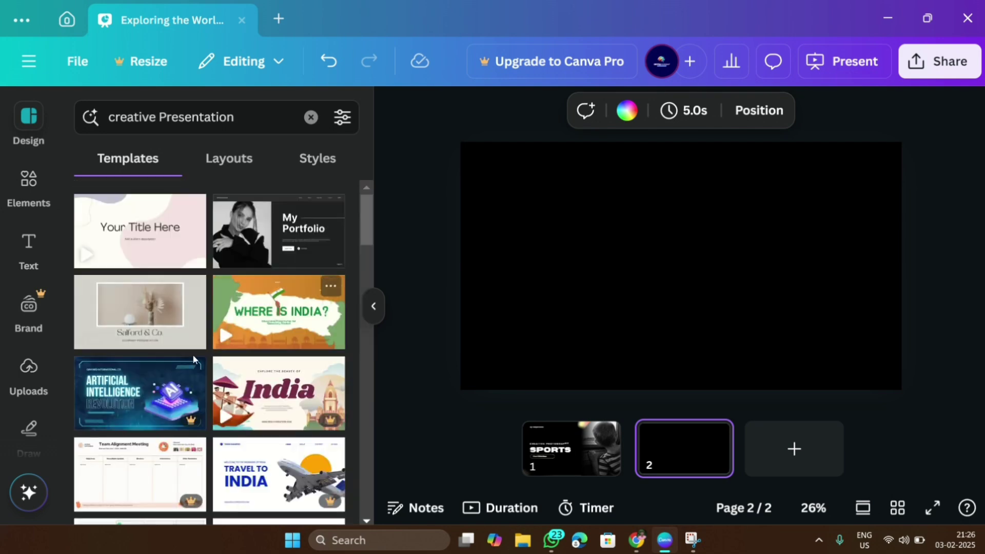
scroll(138, 405, down, 10)
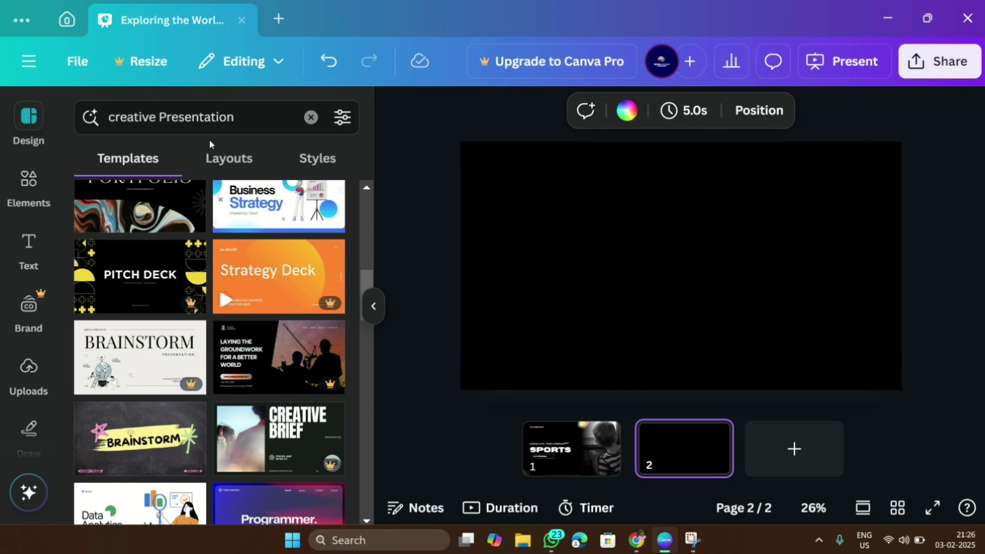
scroll(172, 285, down, 5)
scroll(172, 285, down, 6)
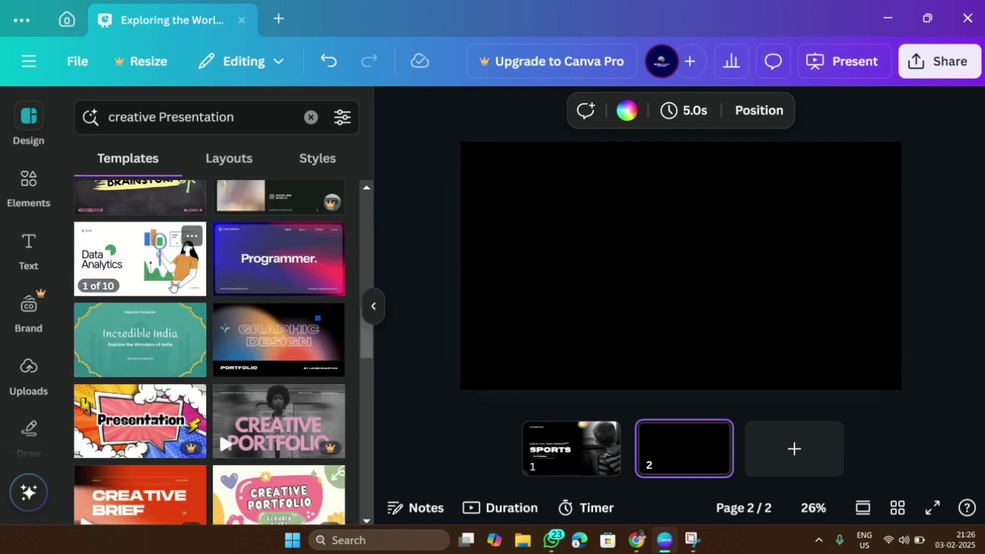
scroll(196, 352, down, 4)
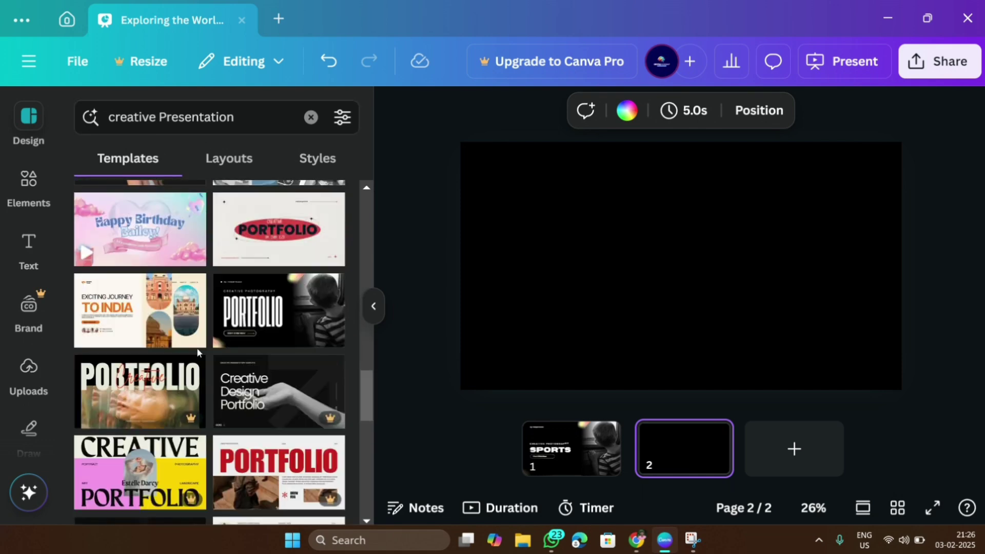
scroll(196, 348, down, 3)
scroll(224, 359, down, 7)
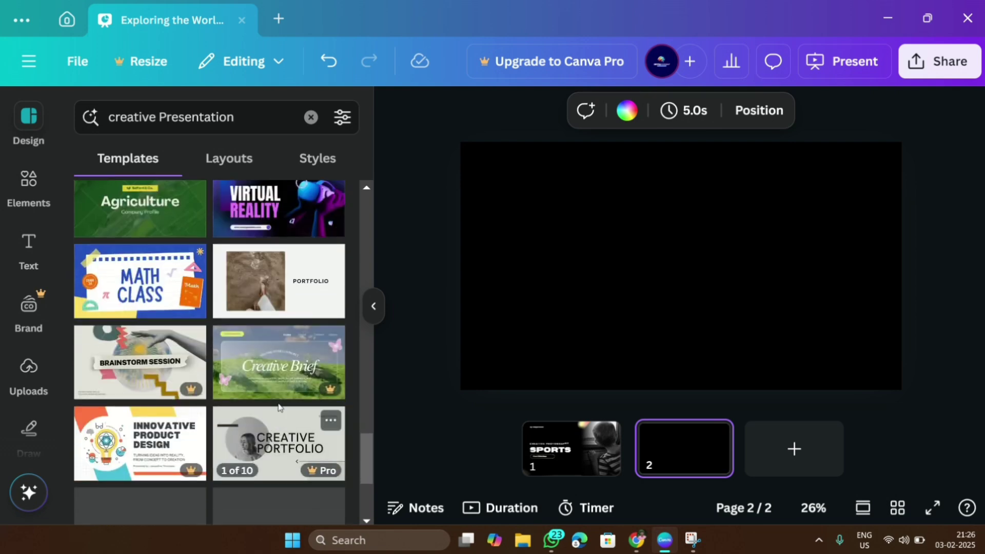
scroll(249, 230, down, 10)
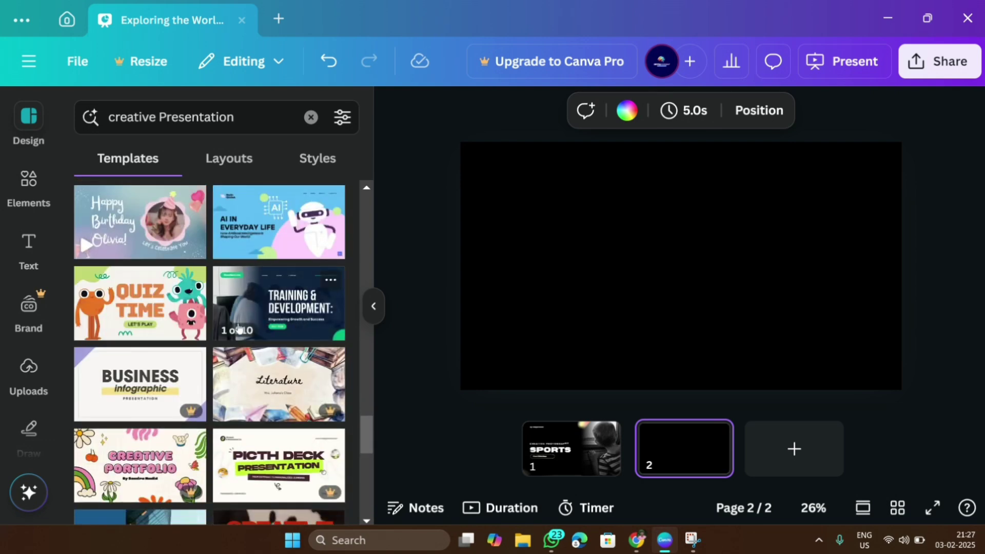
- Open the Blue Tosca Training & Development template and apply its "Key Objectives" layout to page 2
click(267, 328)
scroll(186, 387, down, 2)
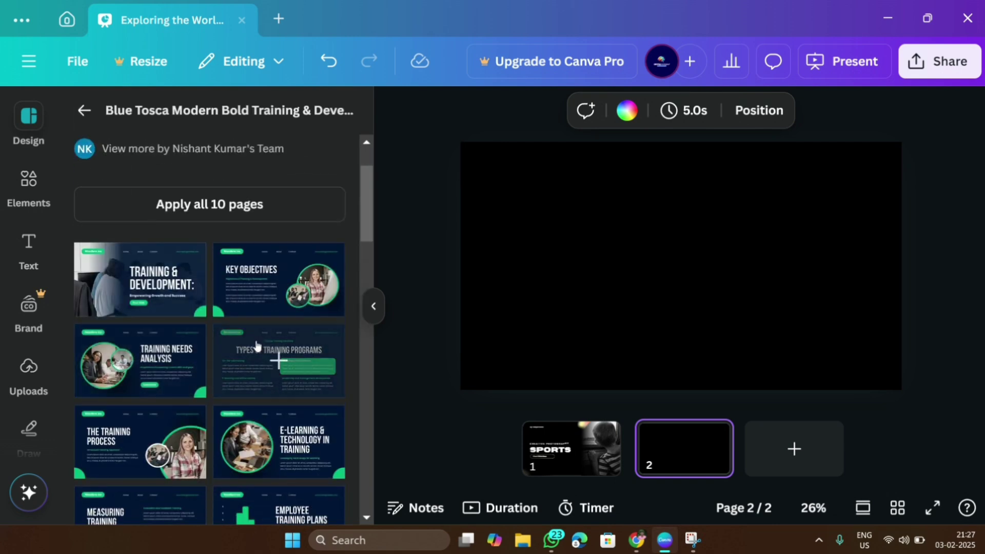
click(270, 303)
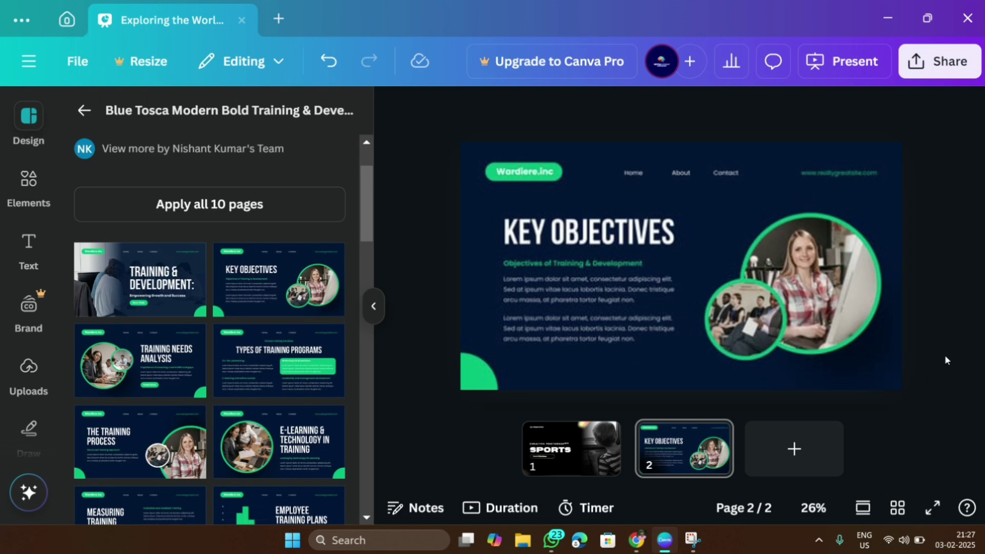
click(690, 345)
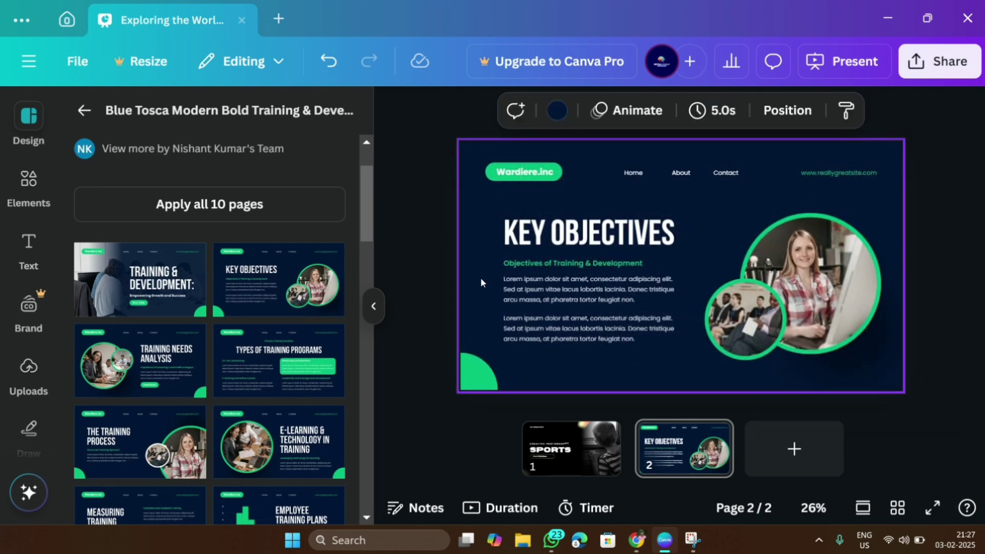
- Delete the green company badge with its name, the Home, About and Contact links, and the website address from page 2
click(528, 179)
click(565, 213)
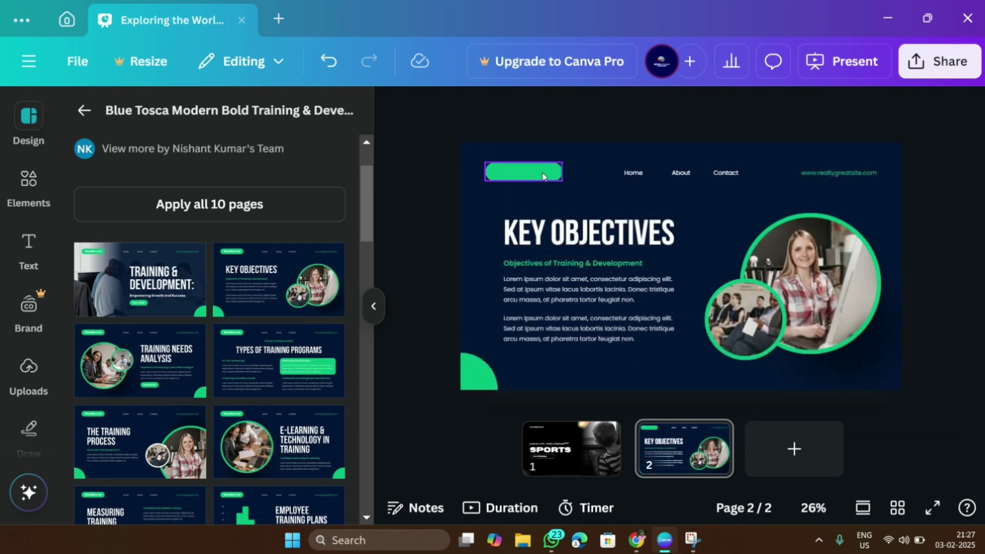
click(536, 167)
click(552, 217)
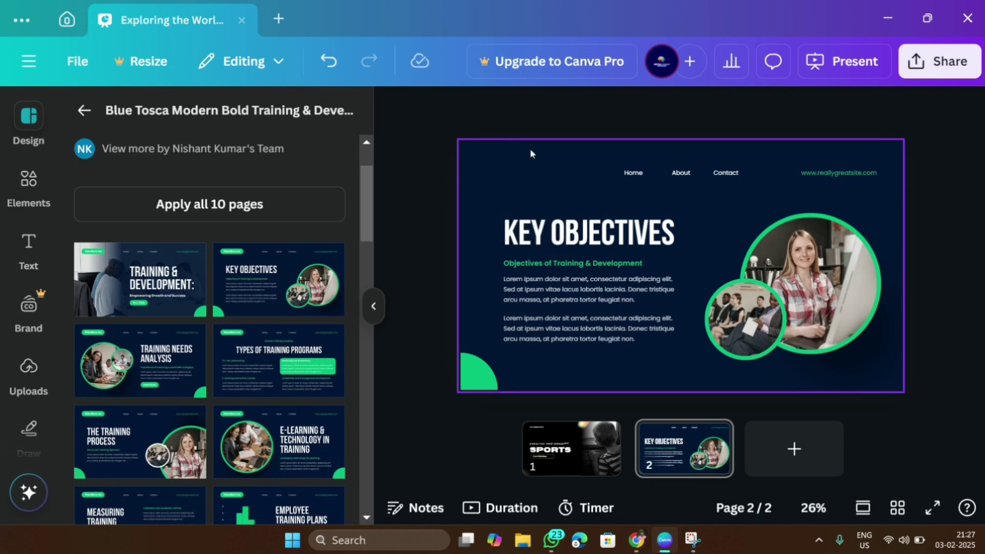
drag(530, 149, 879, 174)
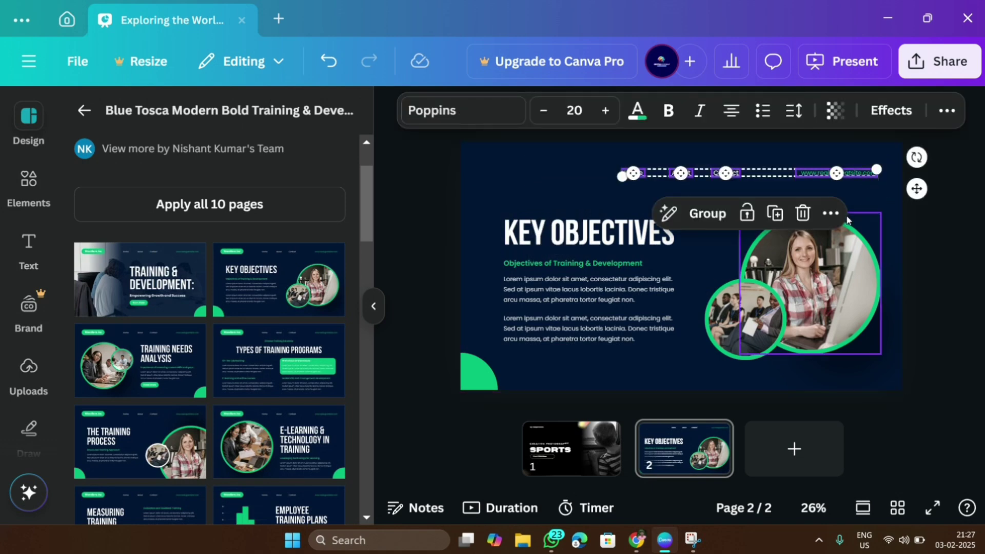
click(803, 213)
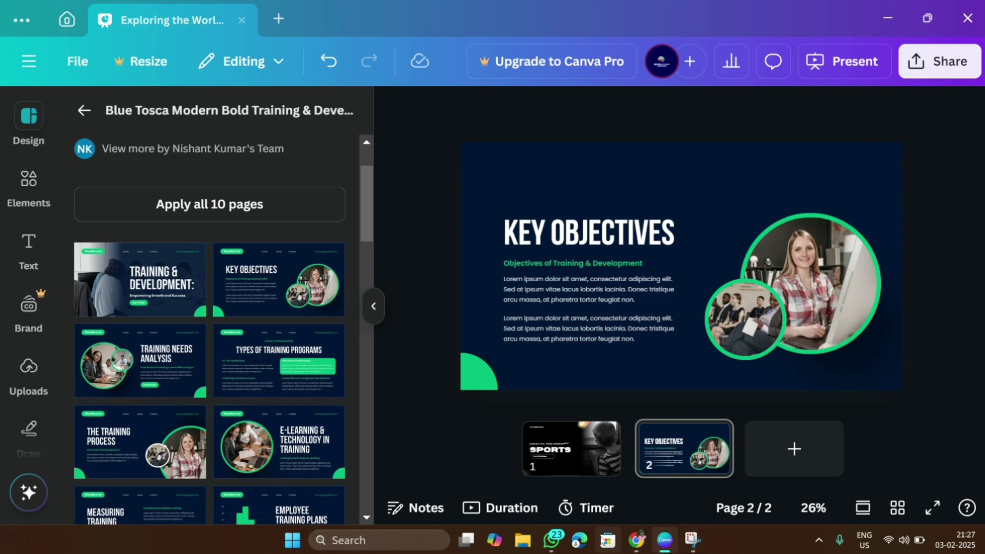
- Cut "Introduction" from the Slide 1 heading in ChatGPT, replace page 2's "KEY OBJECTIVES" title with it in Canva, and move the title and subheading up
click(644, 540)
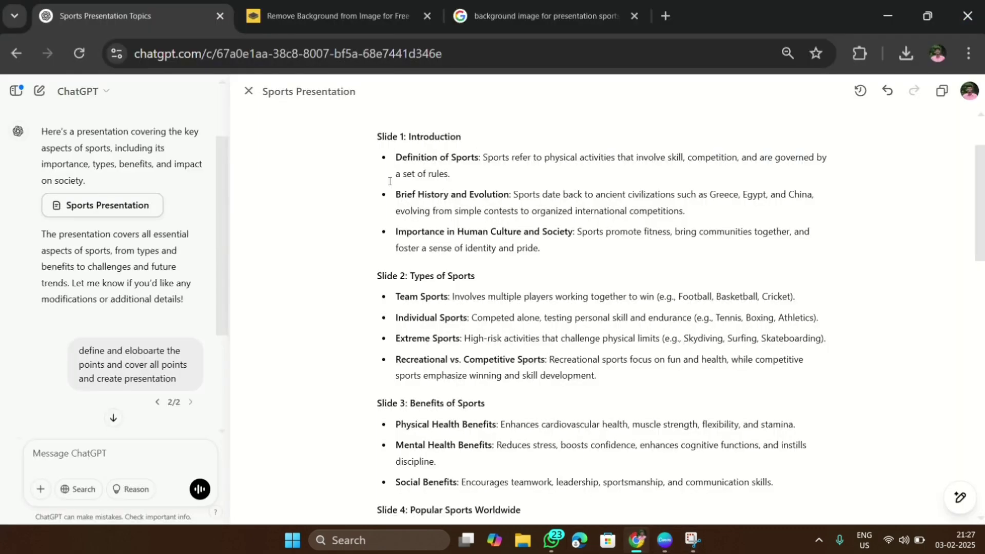
scroll(389, 181, up, 2)
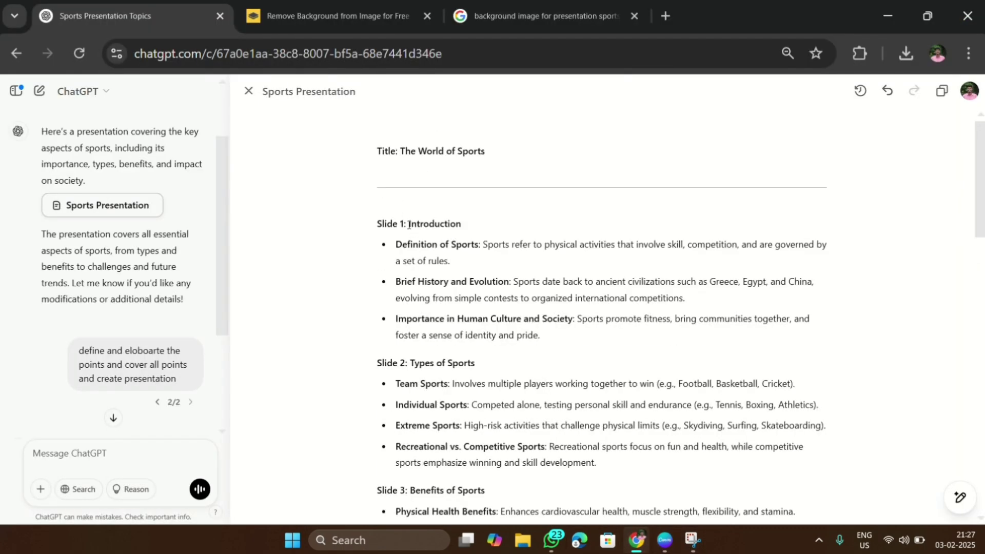
right_click(430, 225)
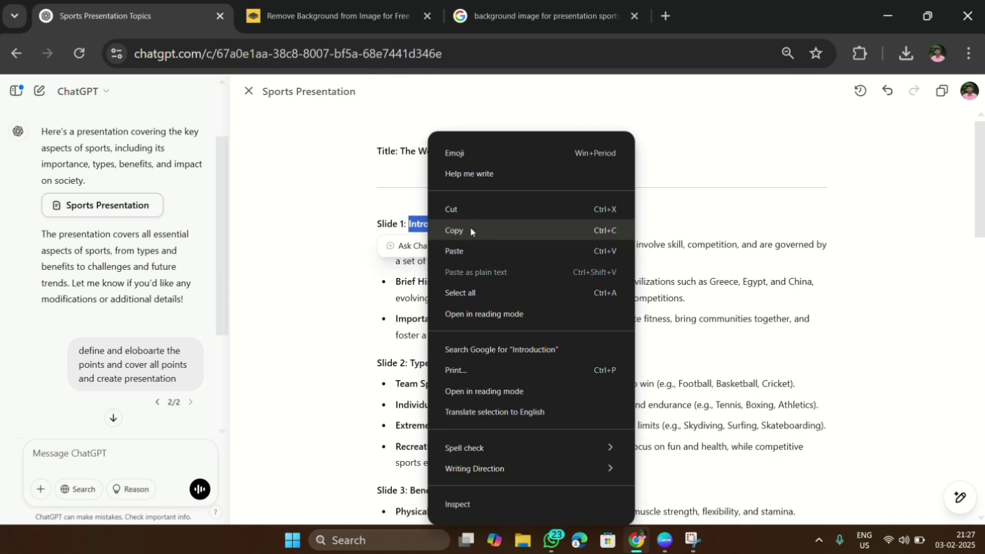
click(475, 217)
click(666, 539)
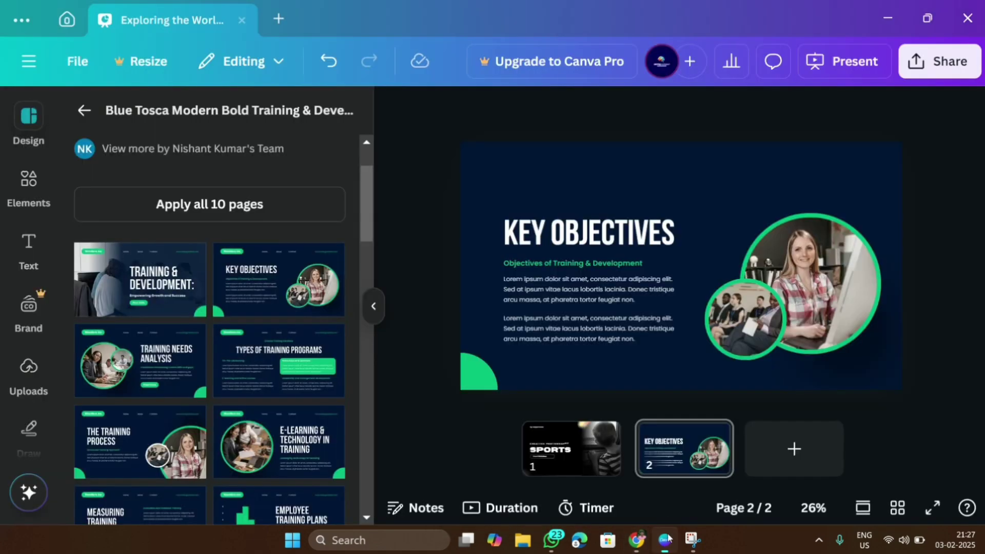
double_click(552, 230)
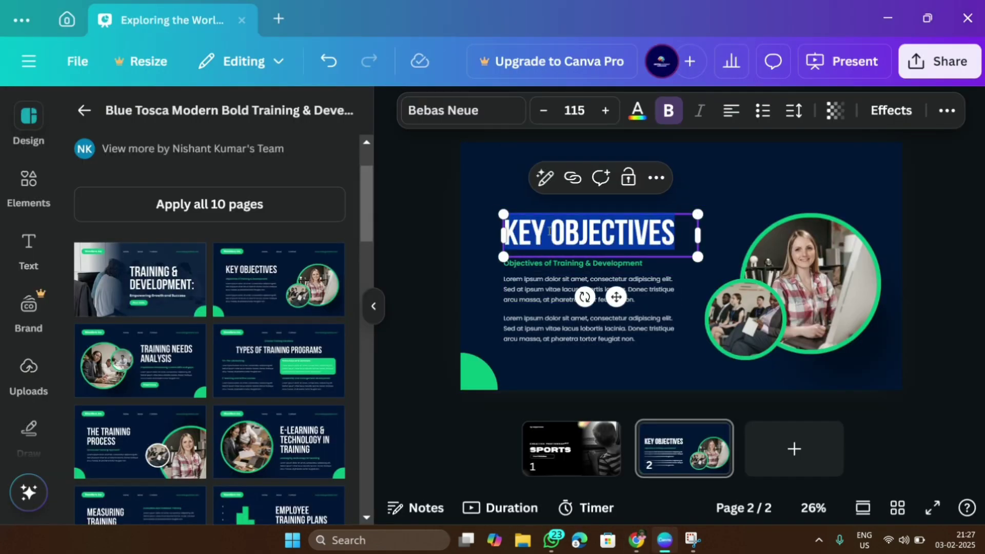
text(Introduction)
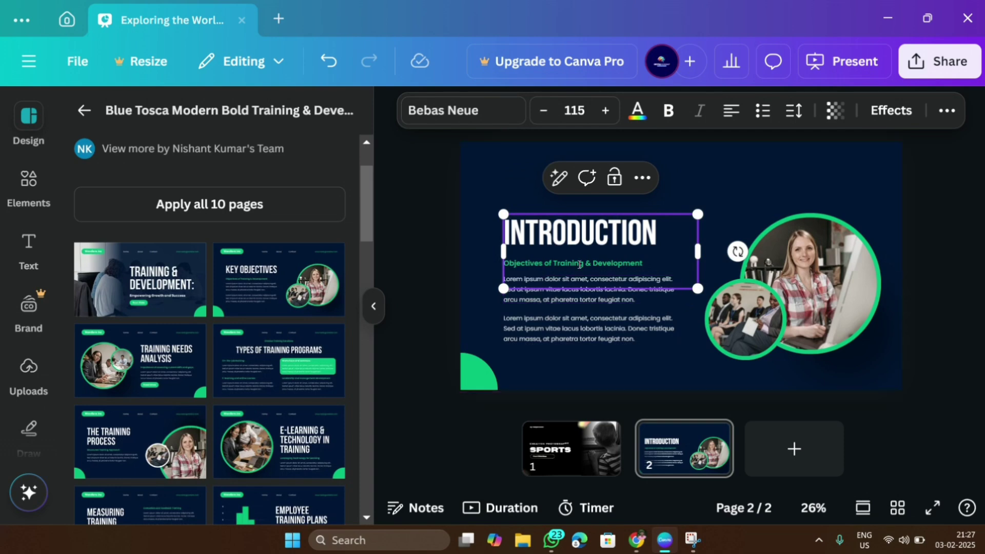
key(BackSpace)
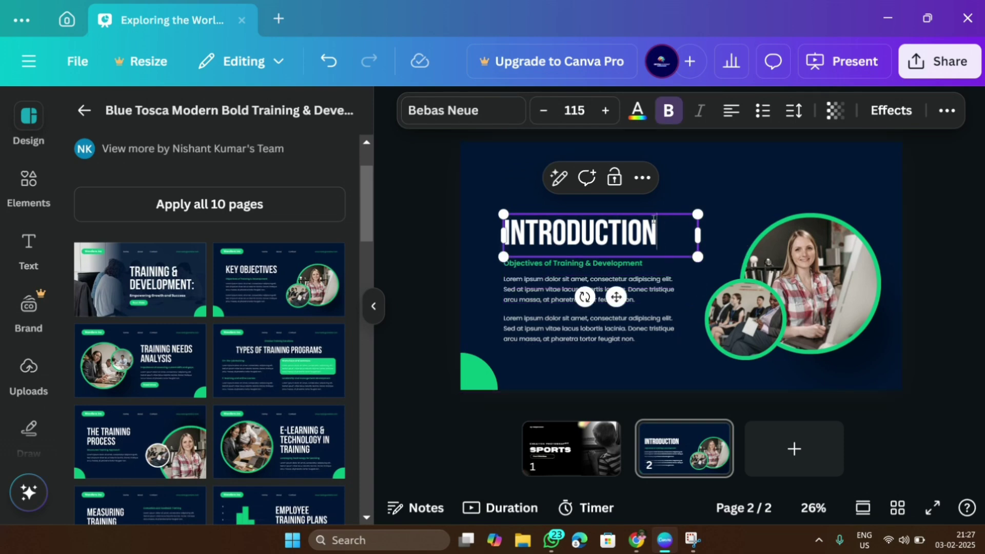
drag(617, 295, 593, 259)
click(592, 262)
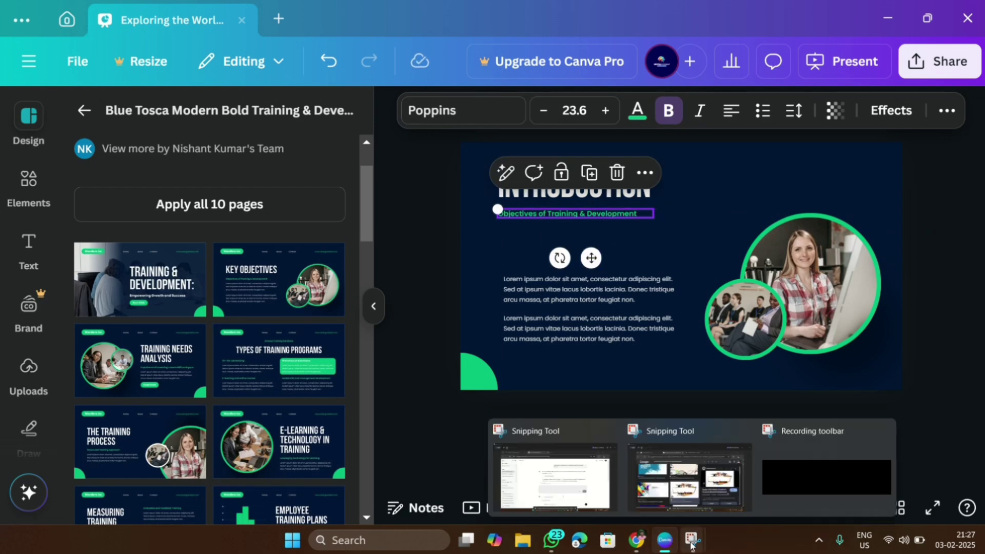
- Try to bring the "Definition of Sports:" label from ChatGPT into page 2's subheading in Canva
click(637, 545)
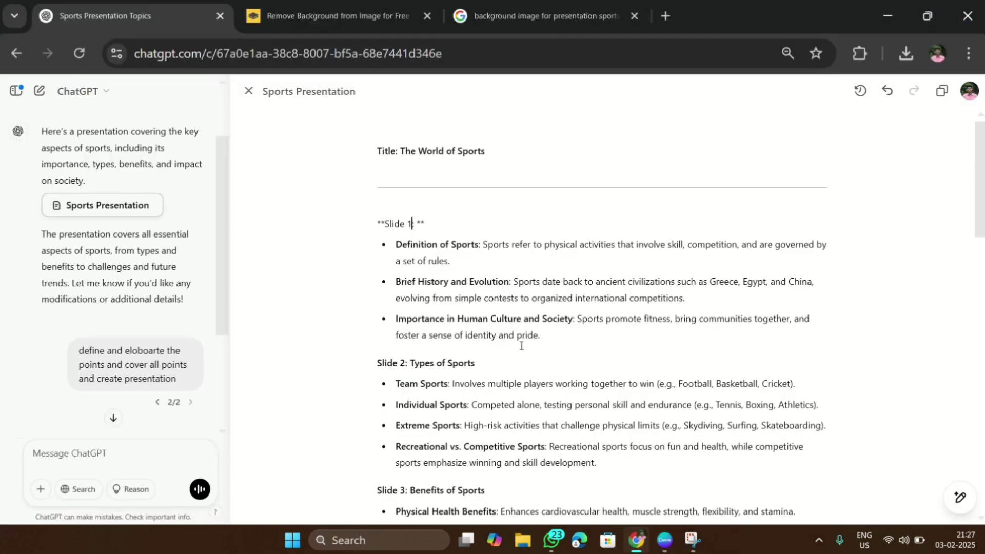
drag(396, 246, 477, 247)
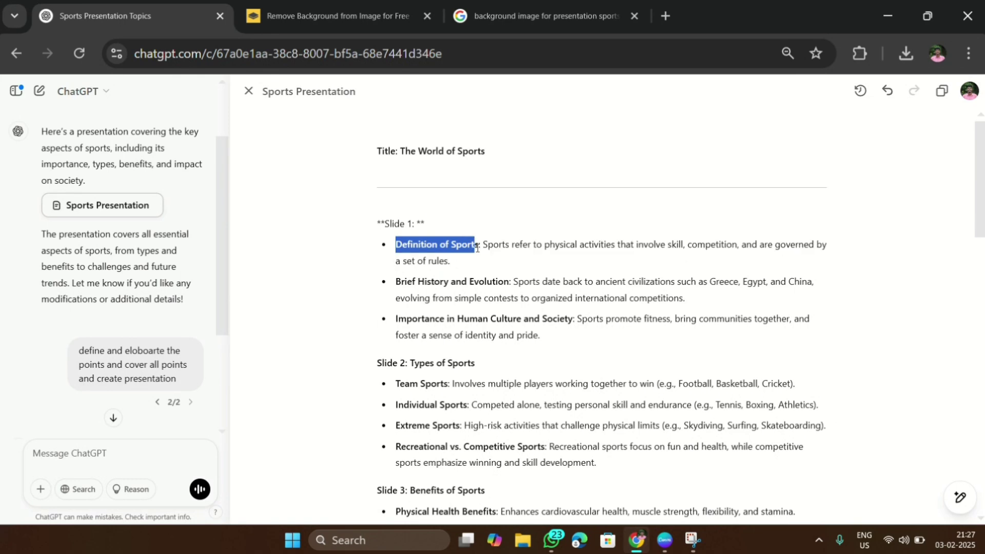
right_click(483, 247)
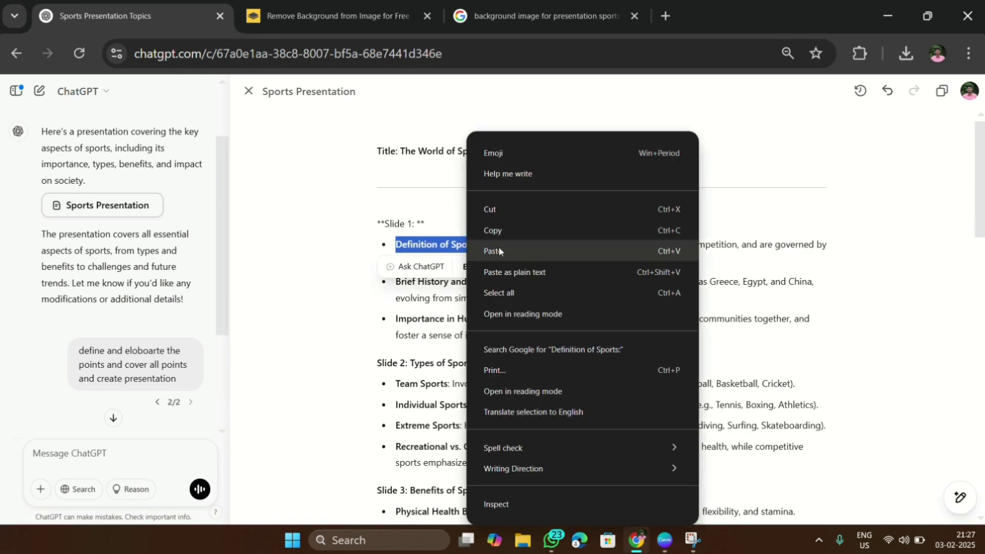
click(499, 247)
click(666, 548)
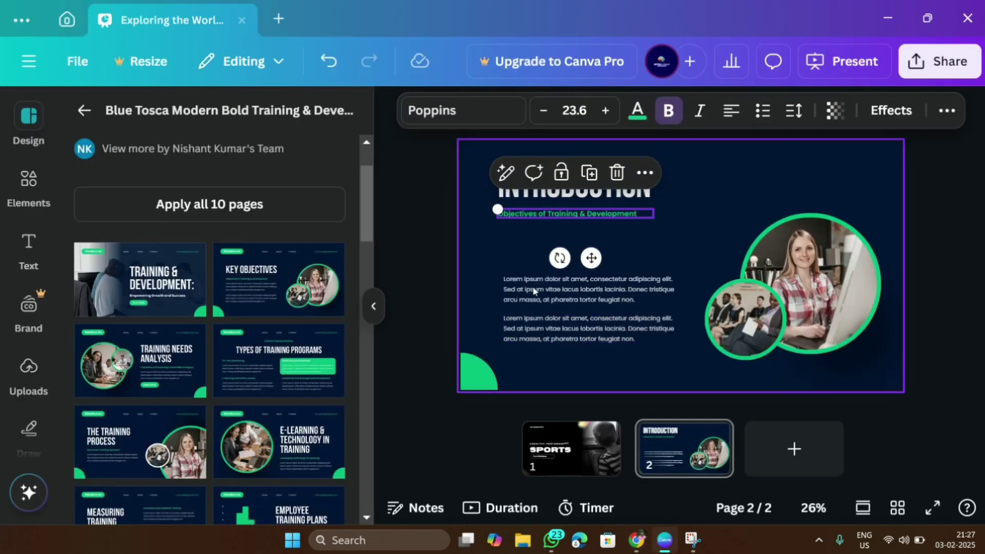
text(Introduction)
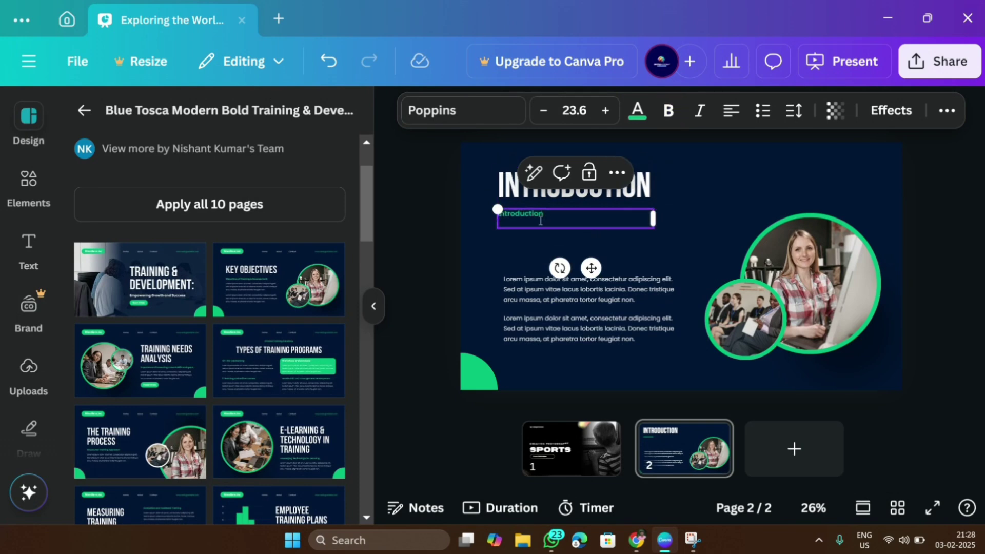
- Cut "Definition of Sports:" from the ChatGPT document and paste it over page 2's green subheading in Canva, without an extra blank line
click(636, 540)
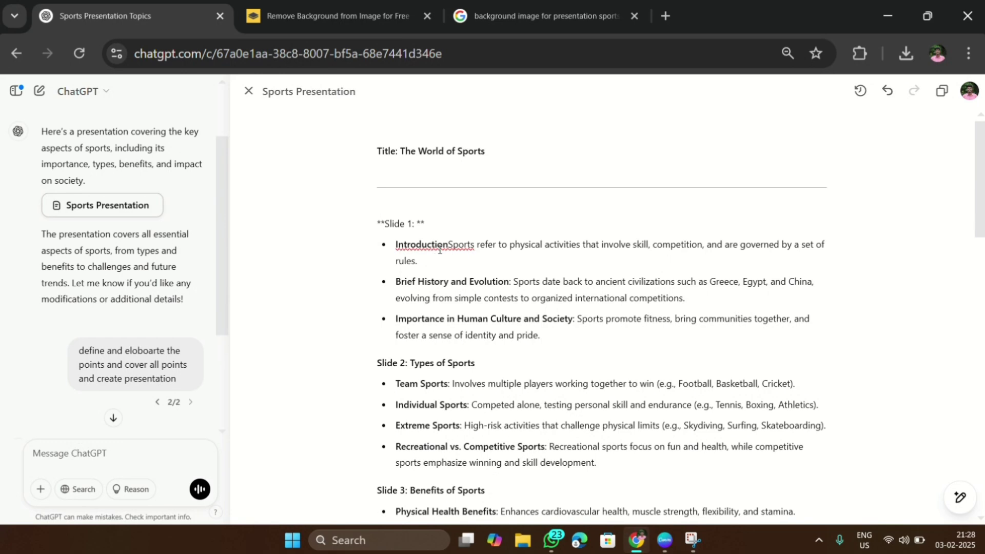
right_click(424, 239)
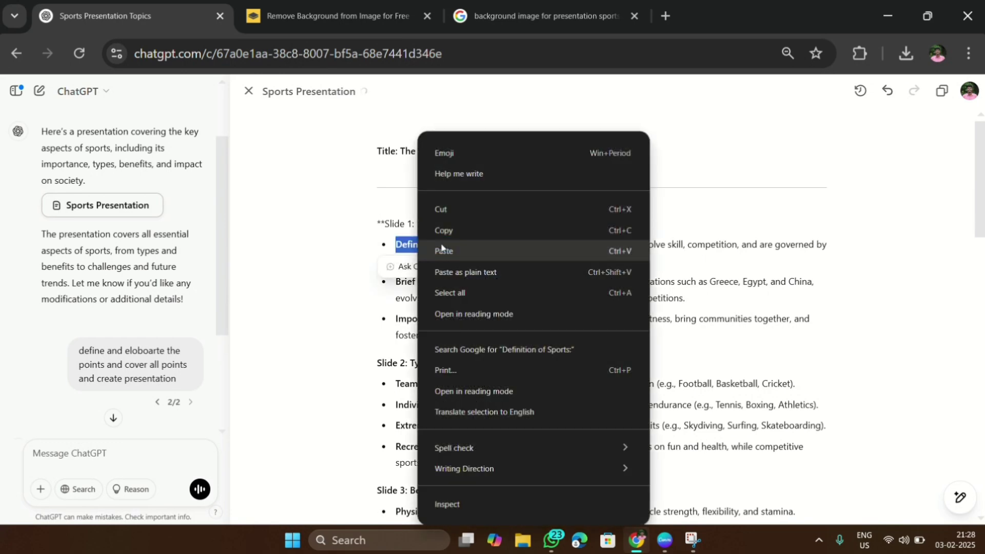
click(472, 211)
click(666, 541)
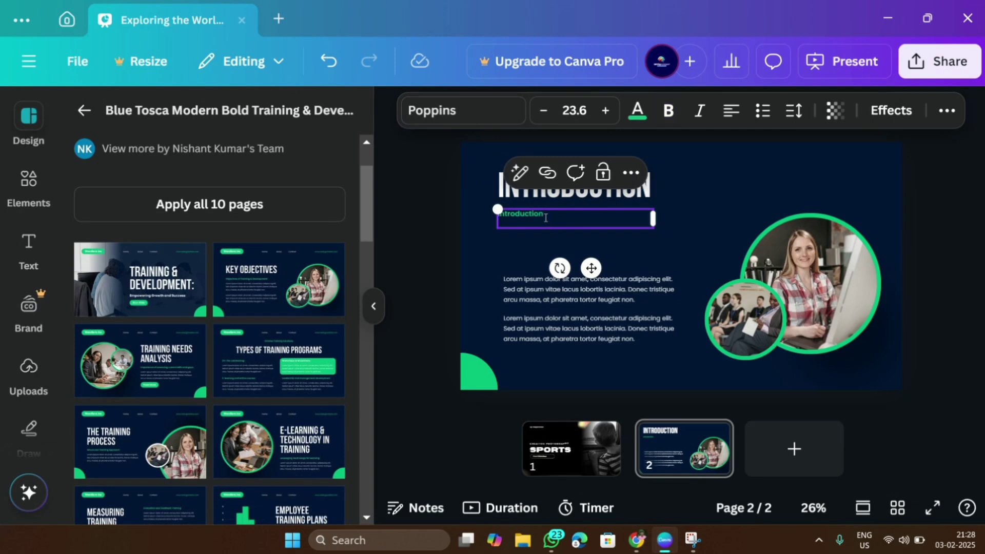
click(481, 252)
click(523, 214)
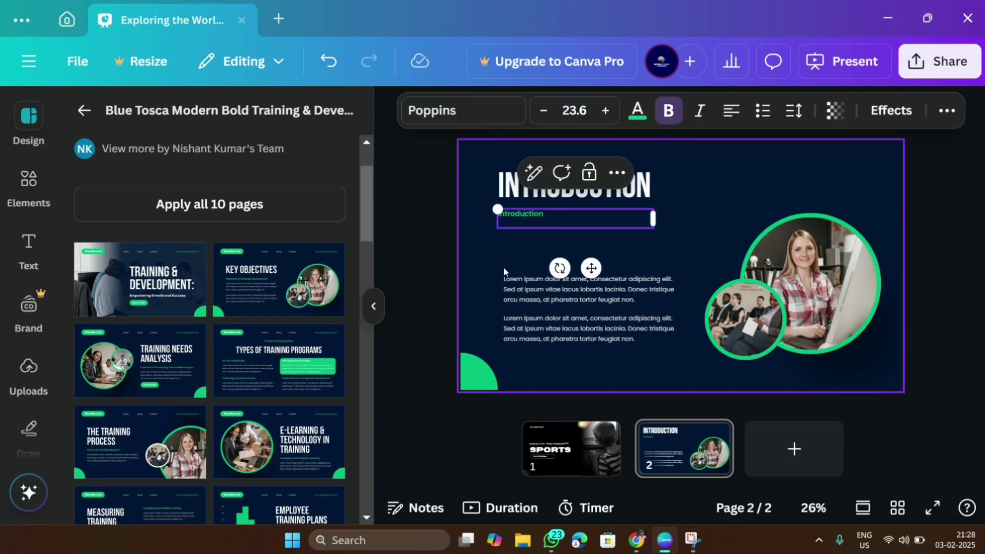
click(518, 232)
click(512, 221)
click(513, 223)
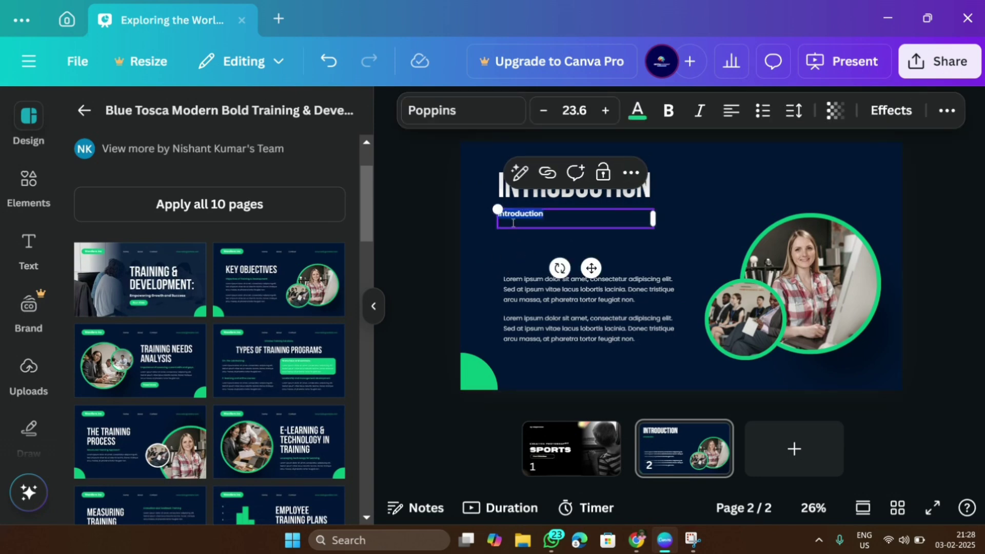
key(ctrl+v)
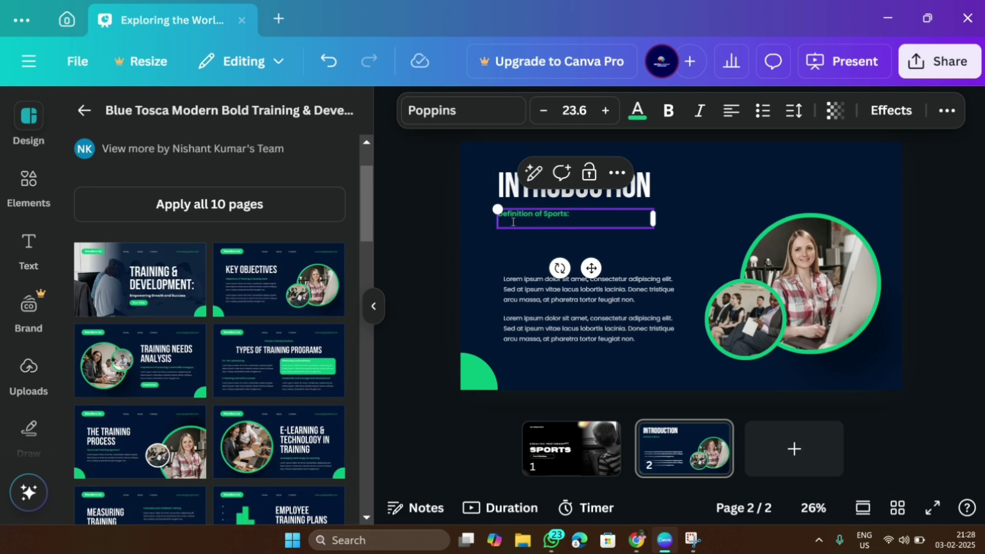
key(BackSpace)
key(XF86AudioRaiseVolume)
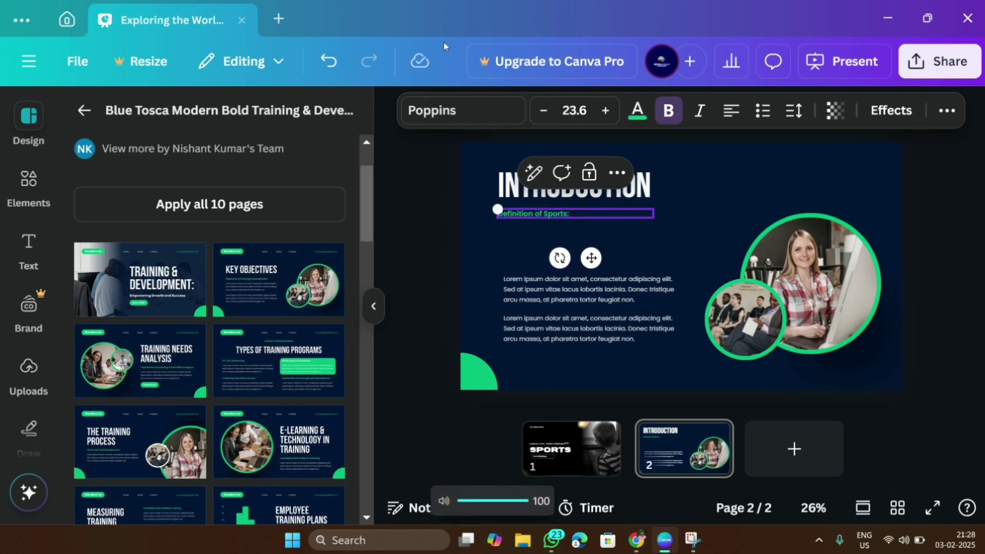
- Set the "Definition of Sports:" subheading to font size 28 and move it slightly down, away from the title
click(605, 111)
click(606, 112)
click(606, 112)
click(606, 111)
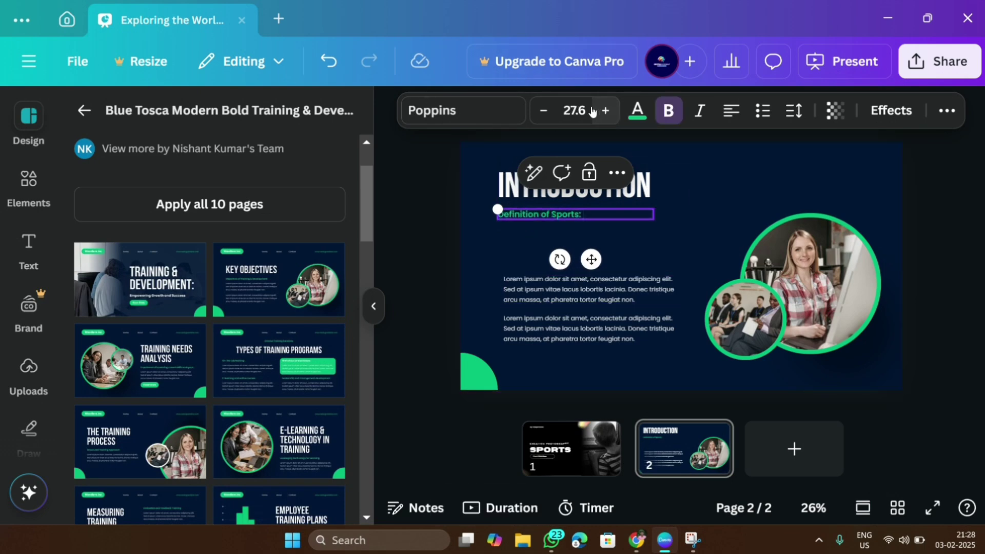
click(606, 111)
click(591, 117)
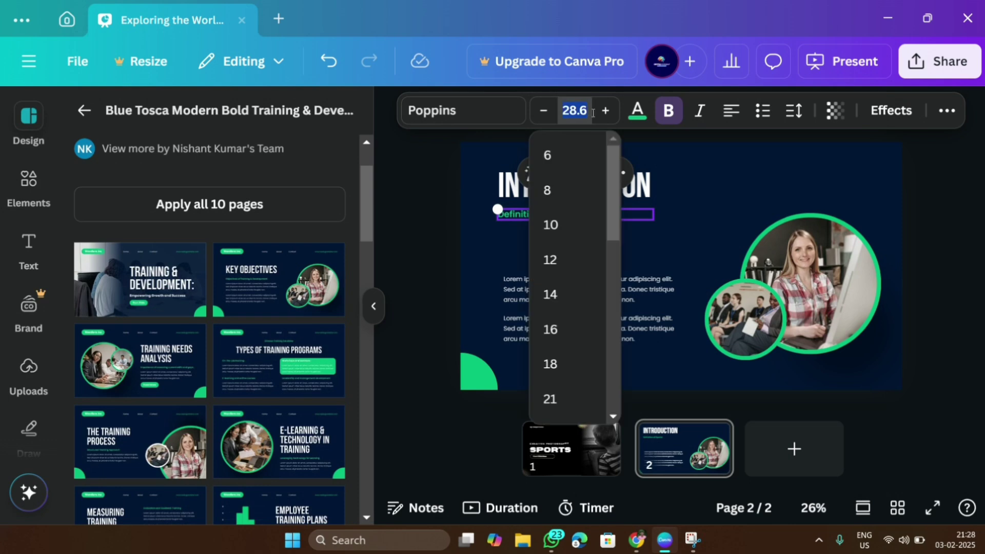
text(28)
key(Return)
drag(594, 259, 595, 275)
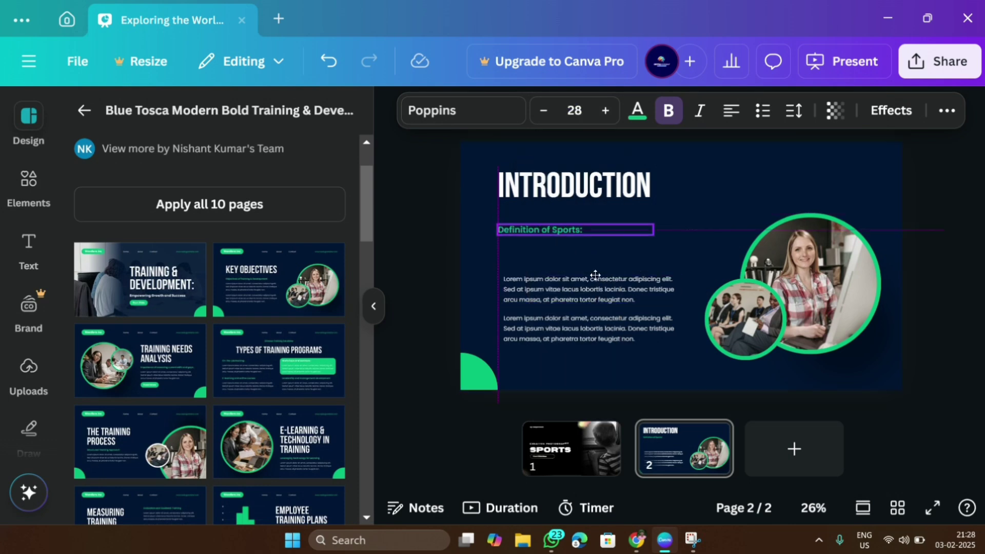
- Move the first placeholder paragraph directly under the "Definition of Sports:" subheading and delete the second paragraph
drag(549, 305, 542, 268)
click(586, 331)
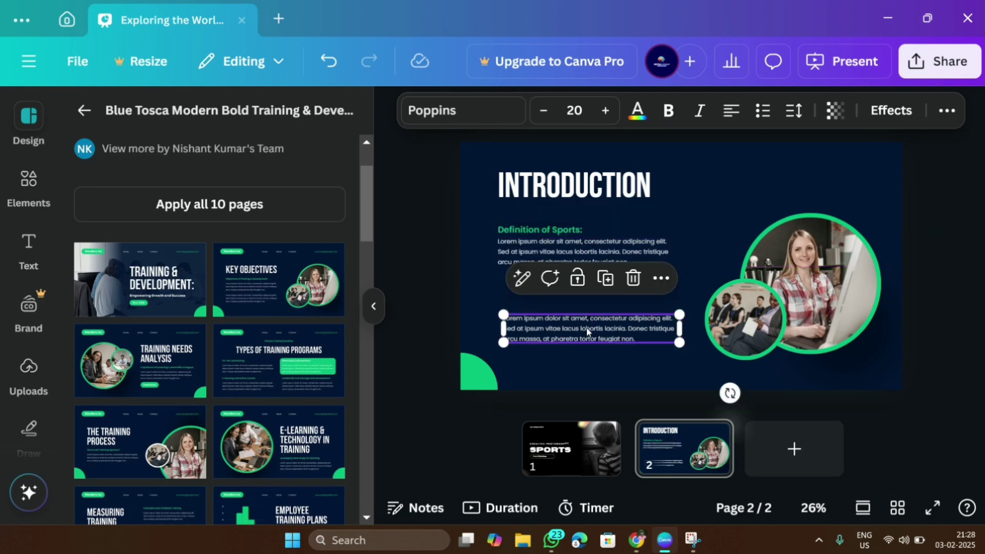
click(633, 277)
- Copy the sentence defining sports from Slide 1 in ChatGPT and replace page 2's placeholder paragraph with it in Canva
click(636, 482)
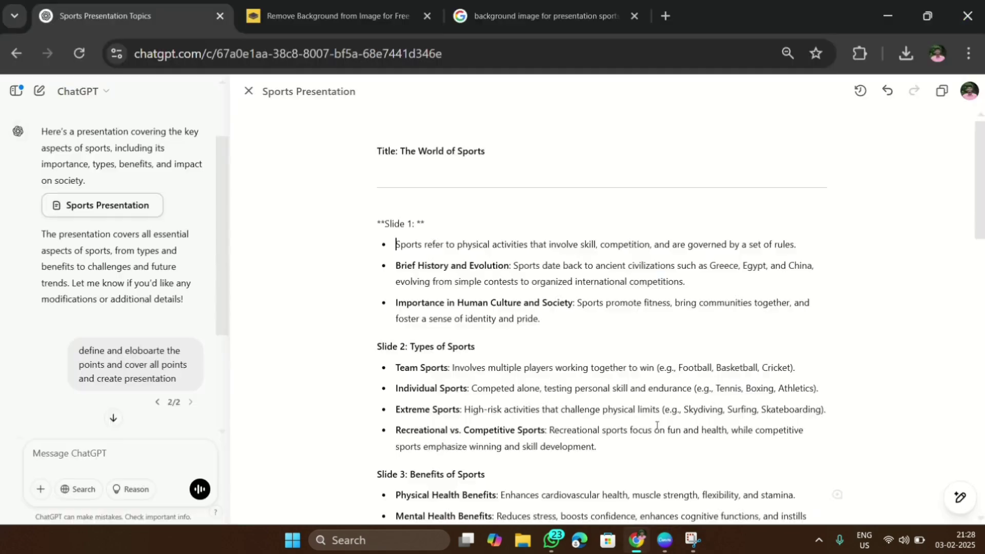
drag(396, 242, 795, 245)
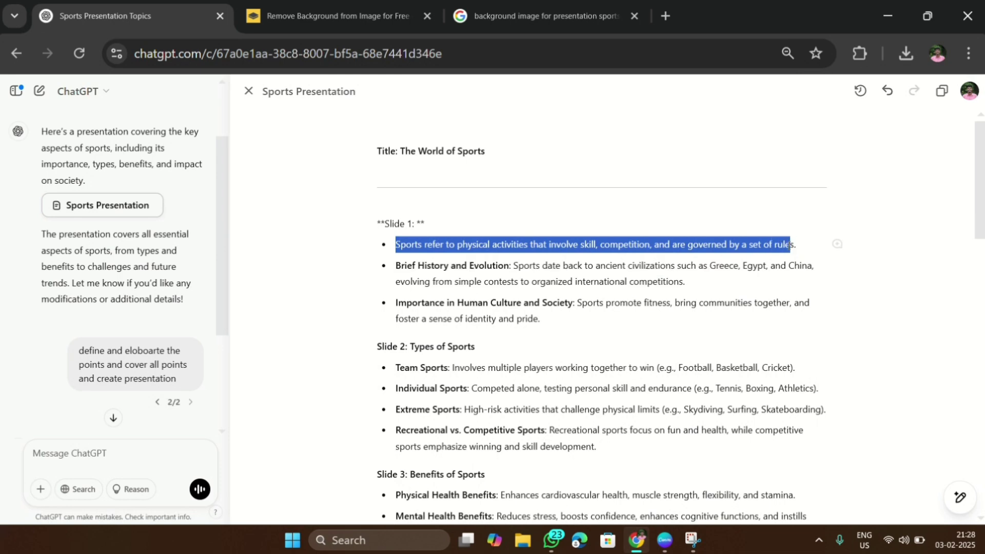
right_click(763, 251)
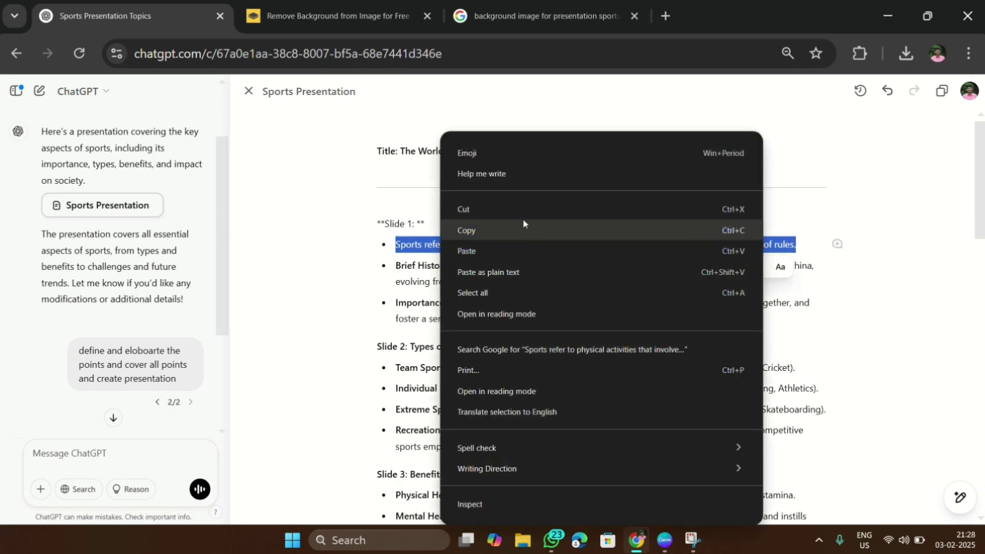
click(522, 222)
click(664, 540)
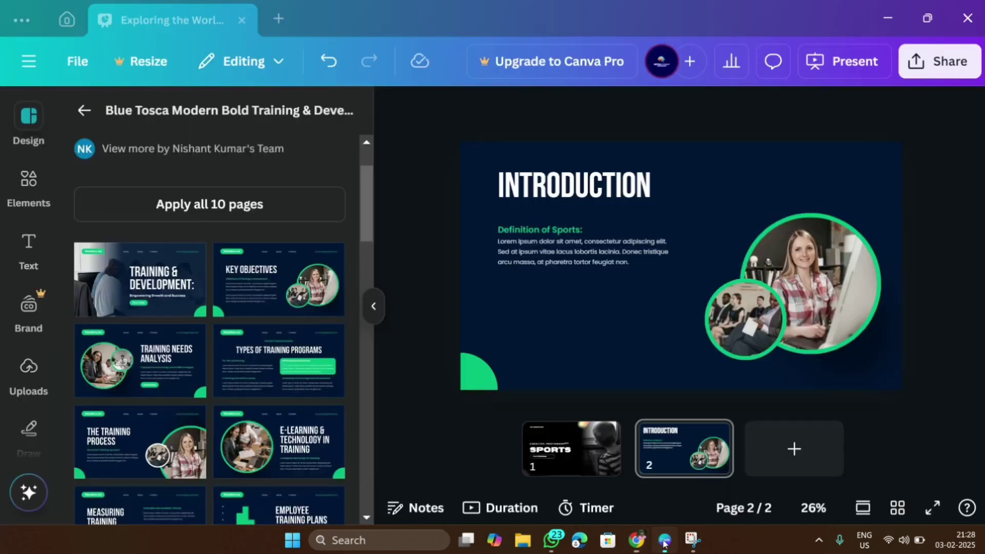
triple_click(556, 261)
key(ctrl+v)
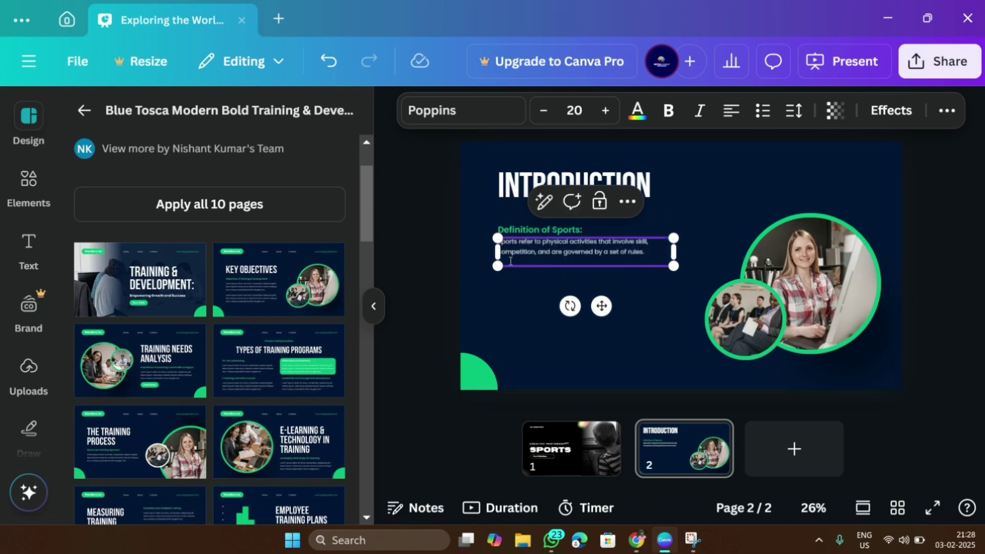
- Set the font size of the sports definition paragraph to 25
click(605, 110)
click(588, 112)
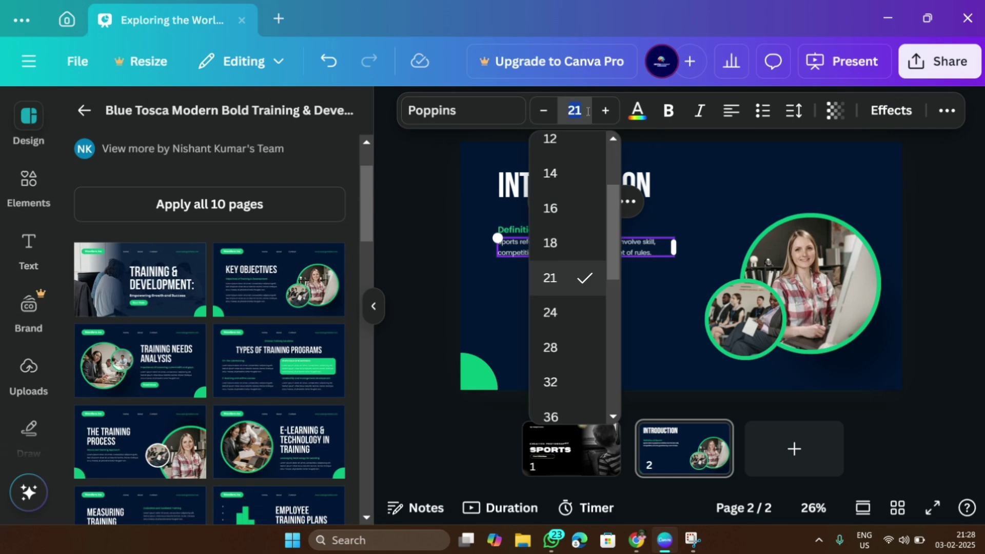
text(25)
key(Return)
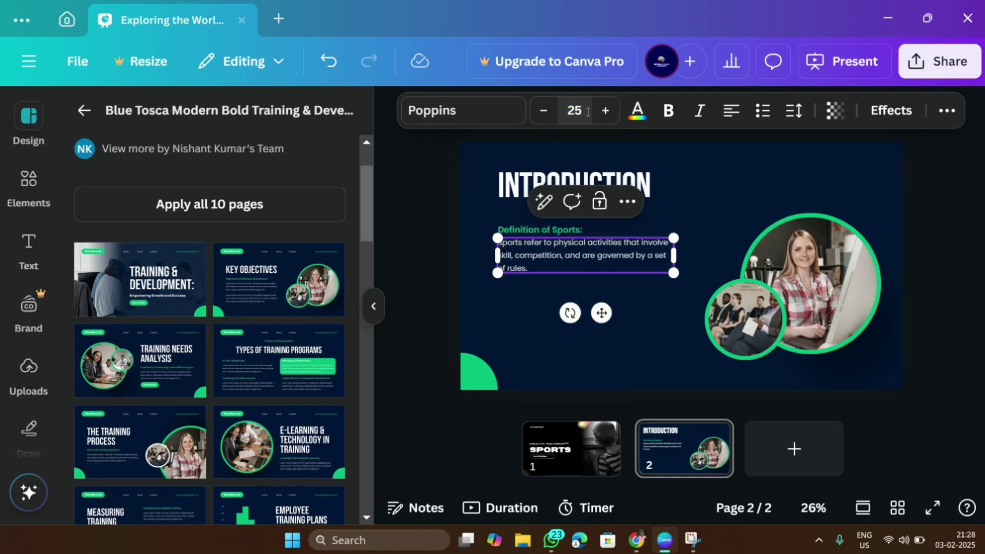
- Group the two circular photos, shrink the group slightly, and widen the sports definition paragraph toward it
drag(674, 255, 719, 254)
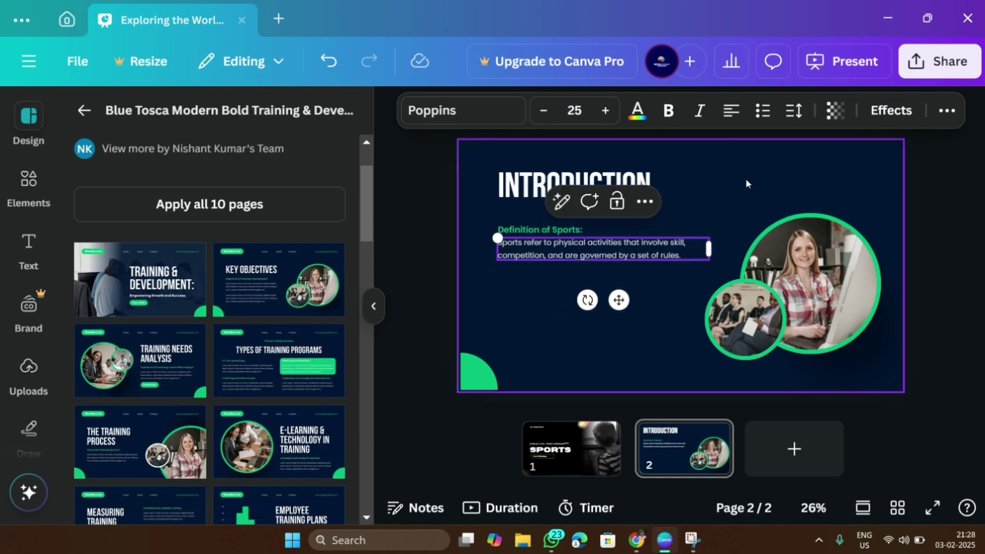
click(749, 342)
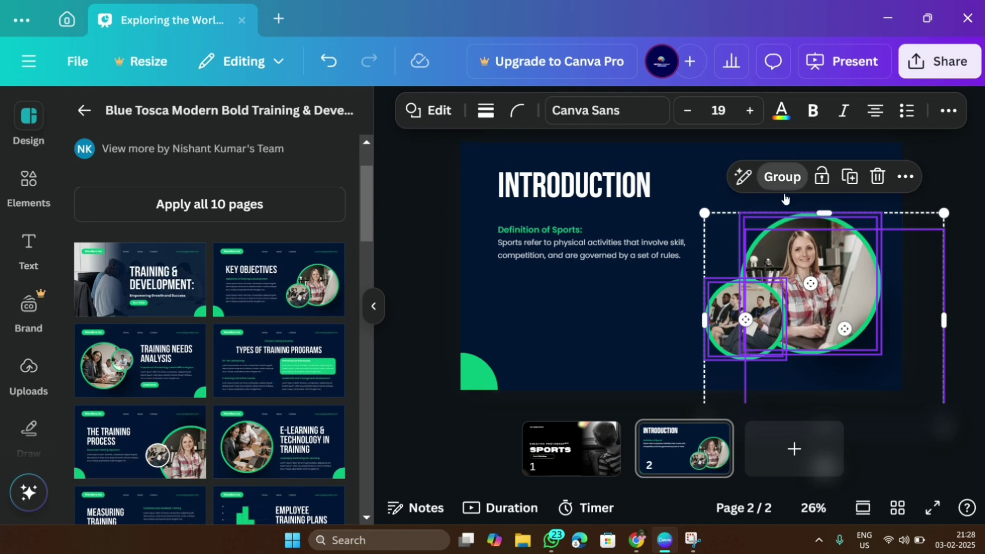
click(782, 176)
drag(761, 302, 769, 267)
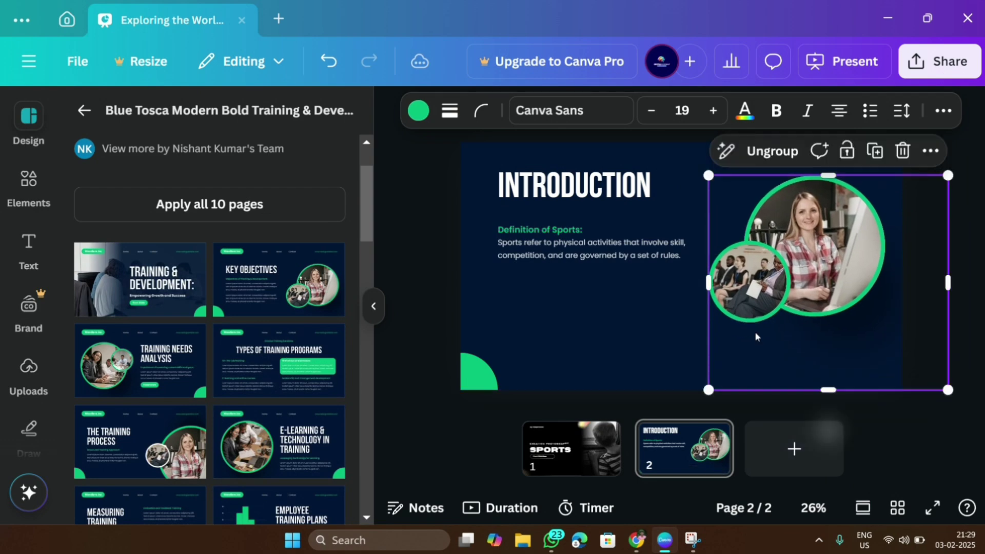
drag(709, 392, 728, 368)
drag(799, 291, 794, 328)
click(660, 254)
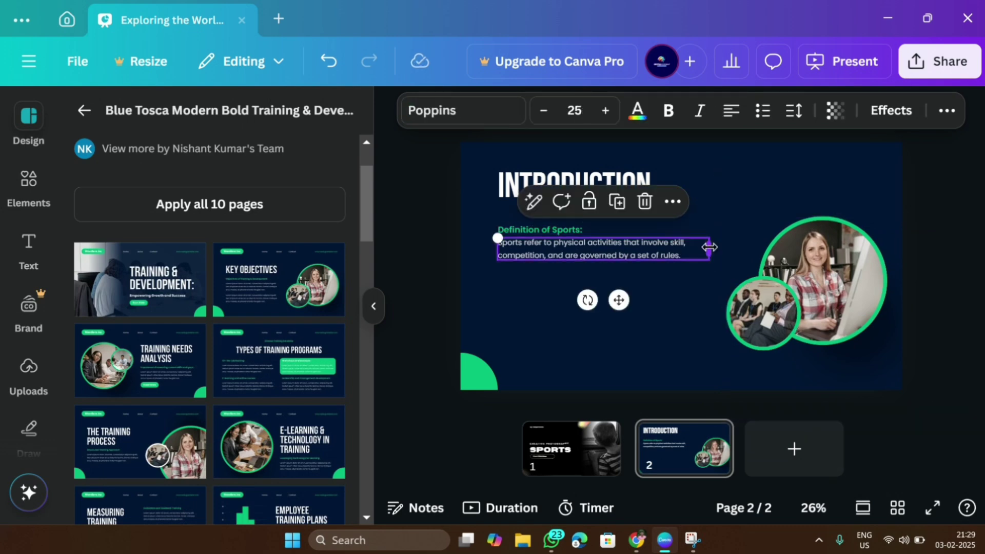
drag(710, 247, 752, 251)
click(558, 303)
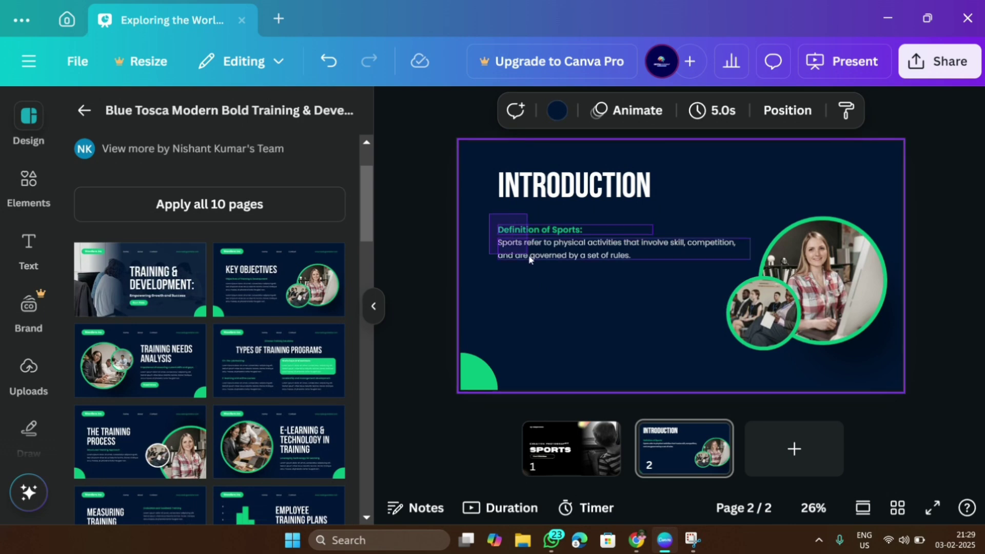
- Group the "Definition of Sports:" subheading with its paragraph and duplicate the group twice, stacking the copies evenly below it
drag(530, 259, 530, 259)
click(579, 187)
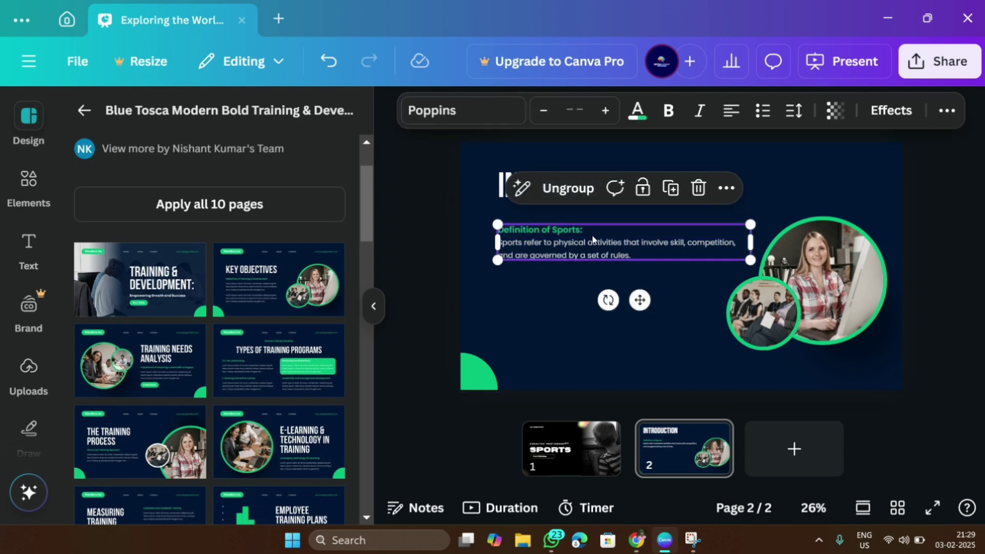
click(669, 190)
drag(606, 240, 604, 291)
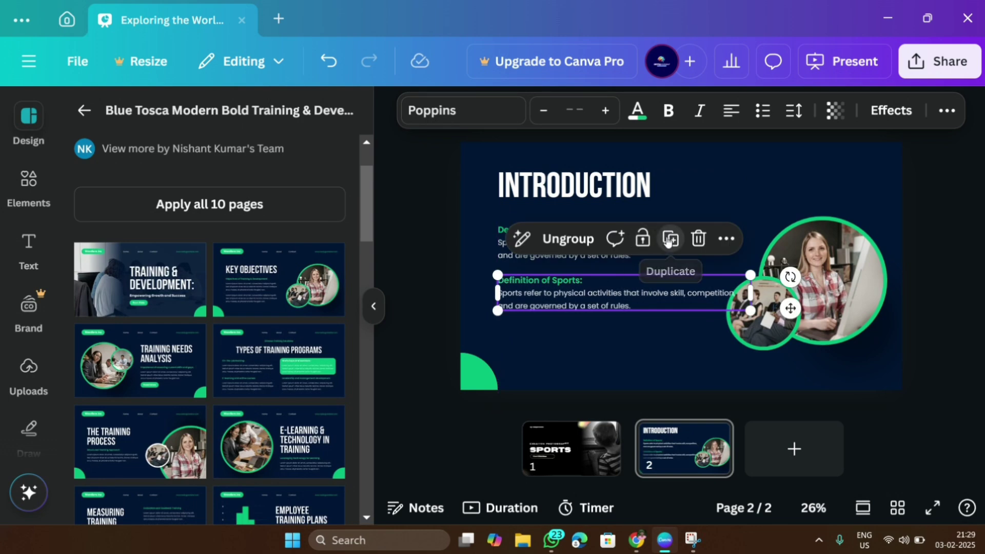
click(671, 237)
click(916, 262)
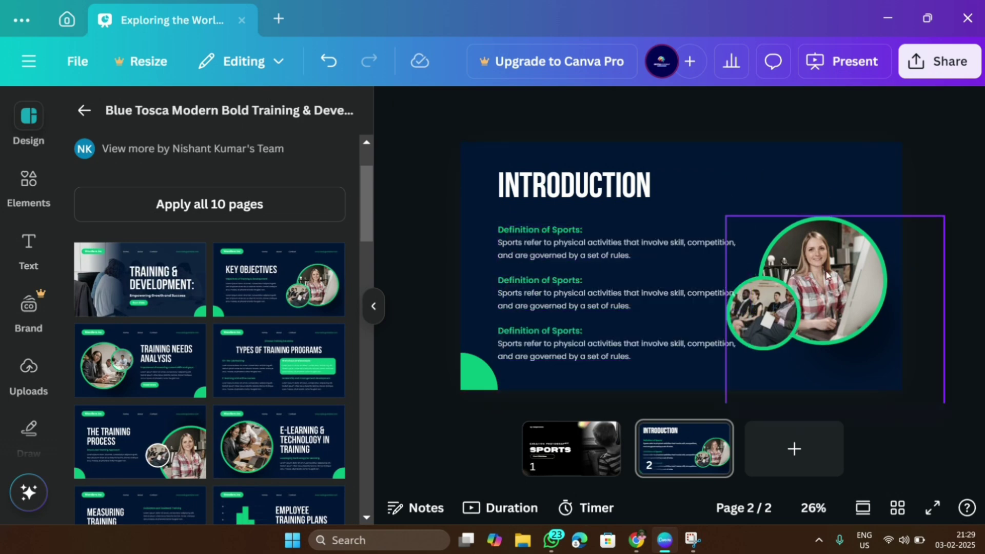
- Shrink the circular photo group further and place it beside the three text blocks without overlapping them
mouse_move(842, 272)
mouse_down()
mouse_move(850, 249)
mouse_move(850, 273)
mouse_up()
drag(735, 218, 761, 241)
drag(815, 291, 800, 271)
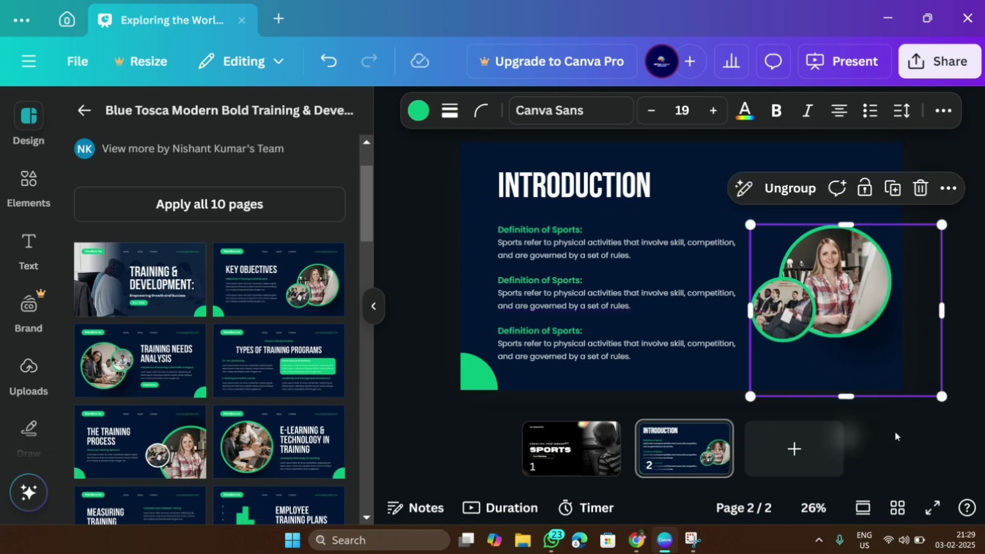
click(451, 187)
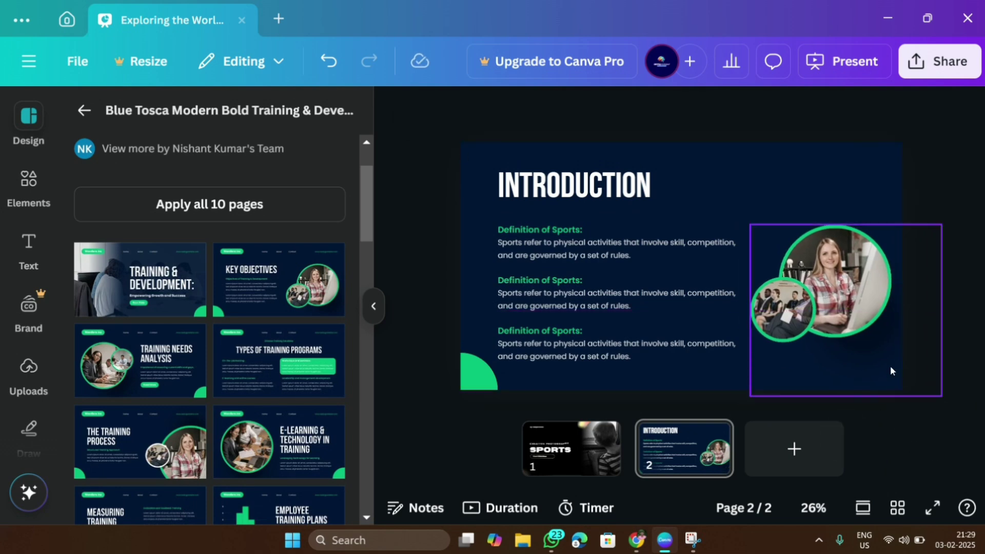
- Cut the "Brief History and Evolution:" heading from ChatGPT, replace page 2's second subheading with it in Canva, and remove the extra line
mouse_move(627, 538)
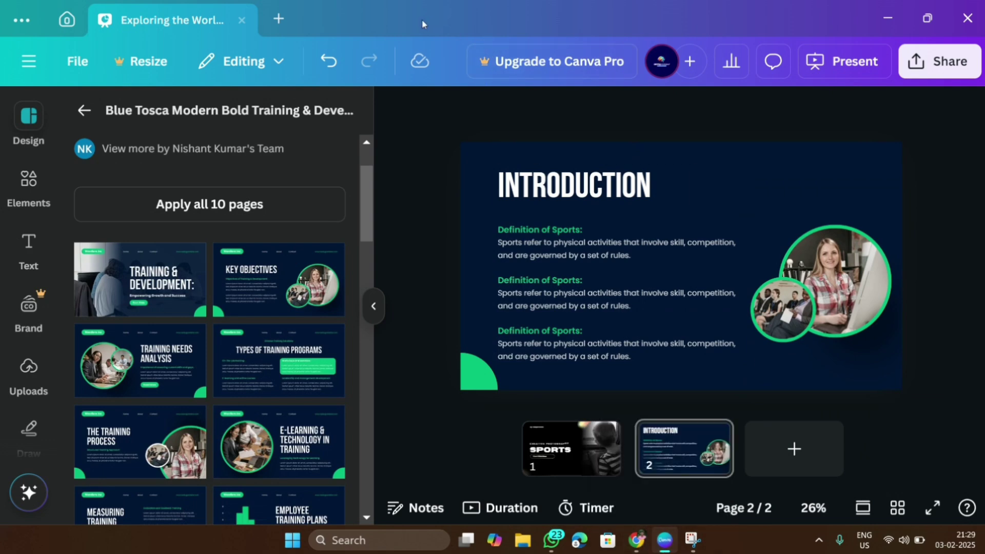
click(637, 510)
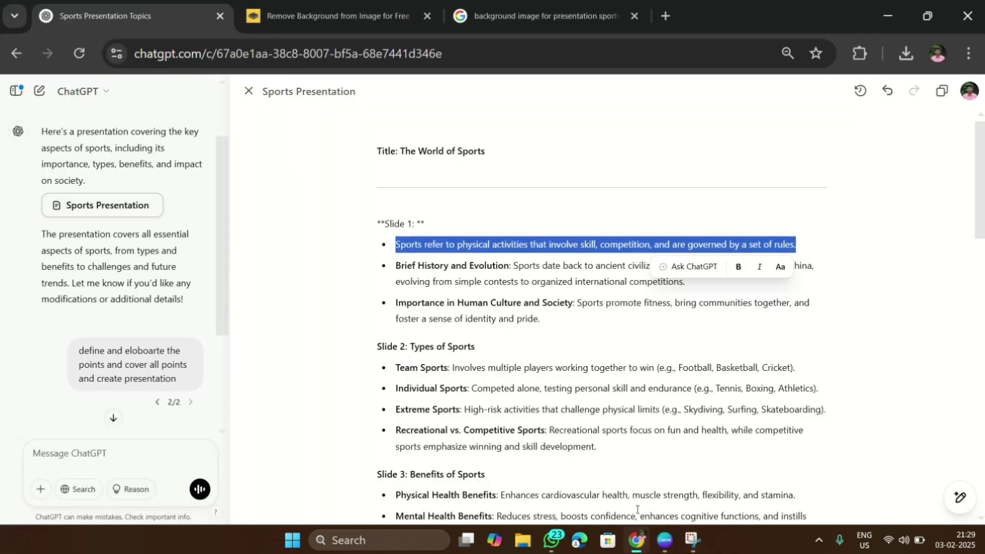
drag(396, 265, 509, 266)
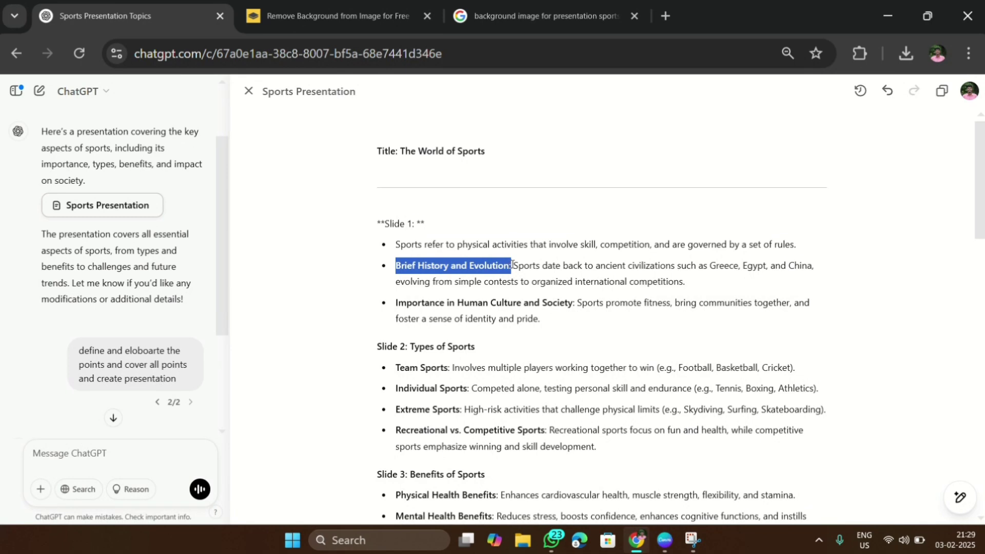
key(BackSpace)
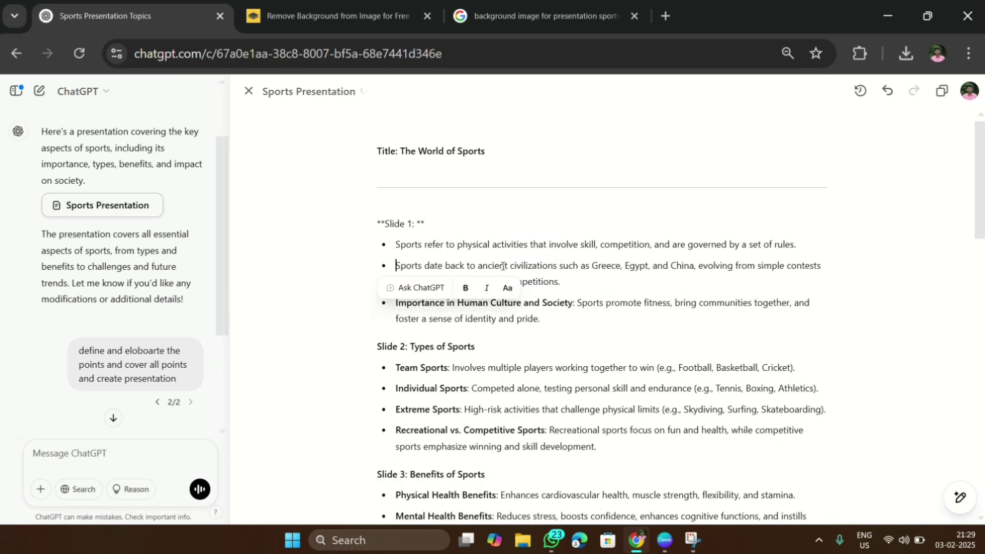
click(665, 540)
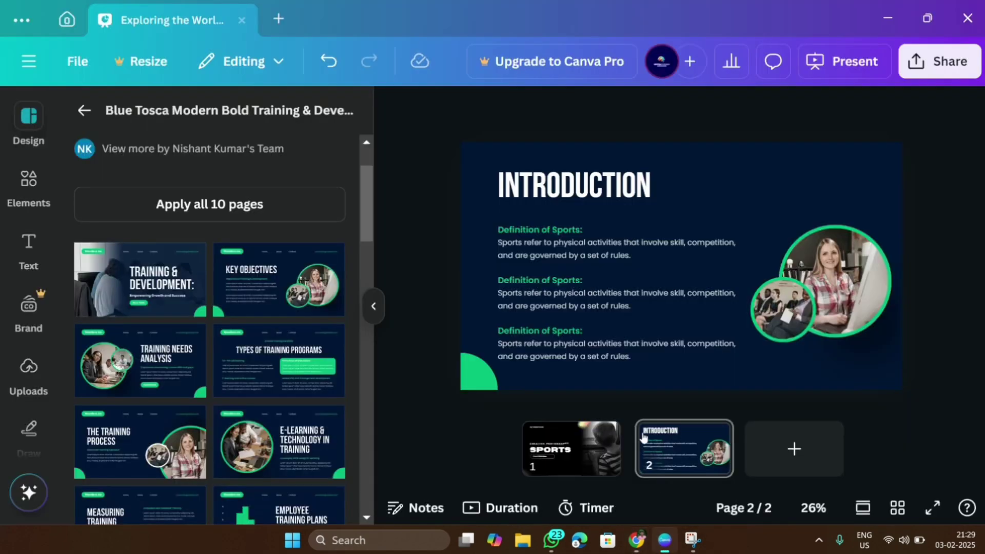
triple_click(539, 283)
key(ctrl+v)
click(561, 294)
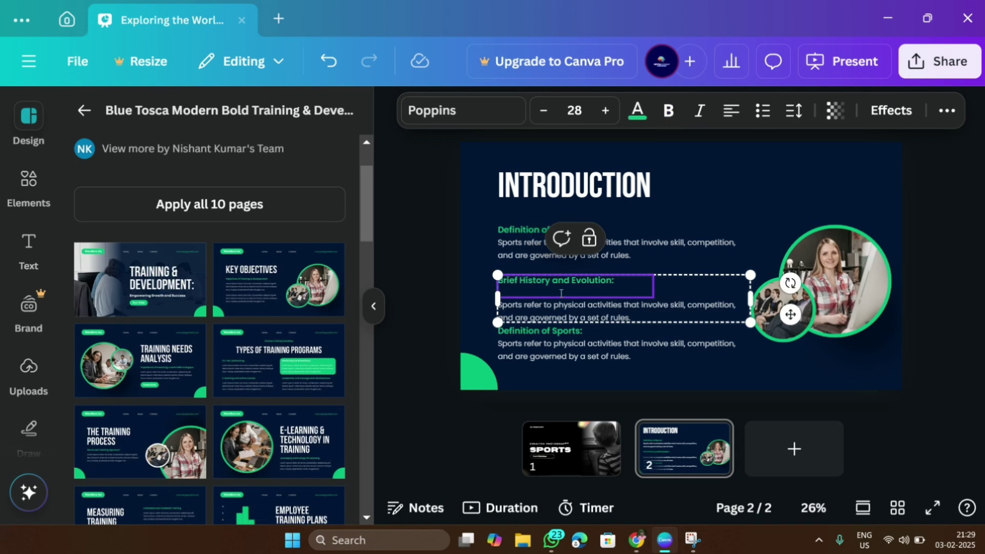
key(BackSpace)
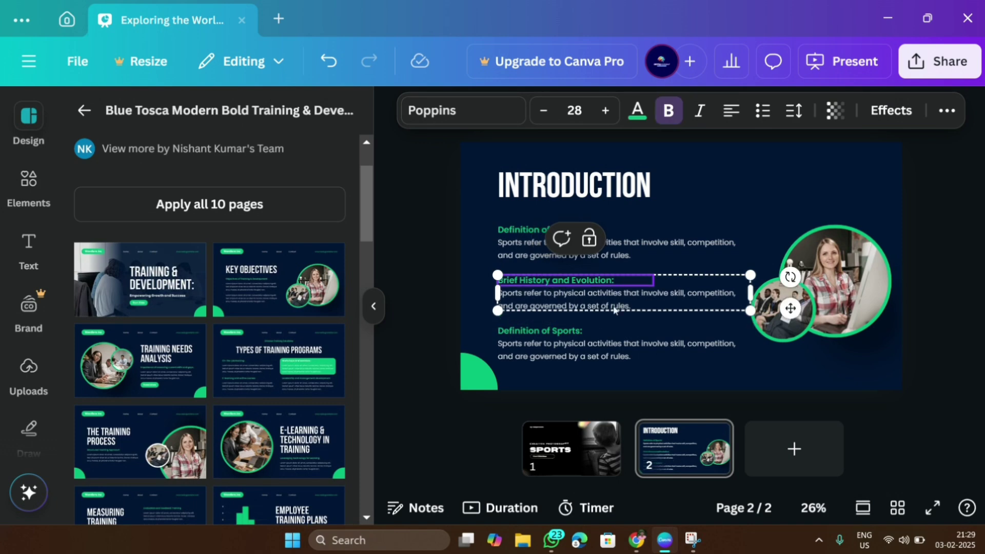
- Cut the sentence on sports dating back to ancient civilizations from ChatGPT and replace the paragraph under "Brief History and Evolution:" with it in Canva
click(640, 543)
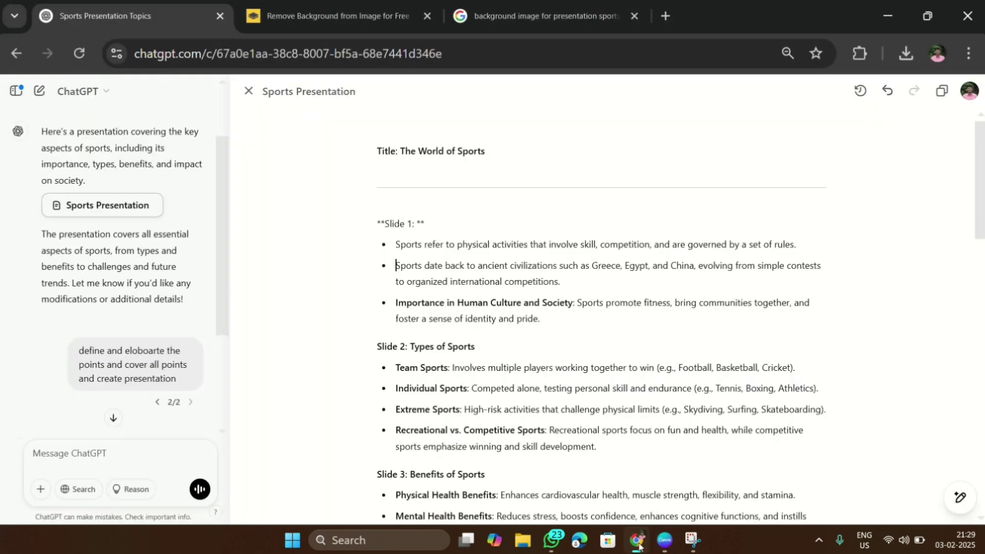
triple_click(399, 265)
right_click(484, 273)
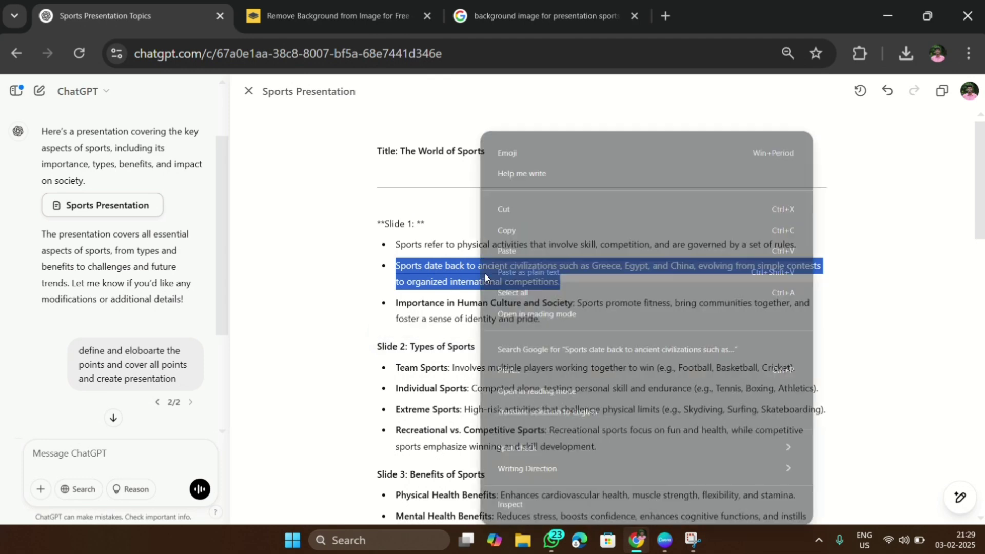
click(552, 208)
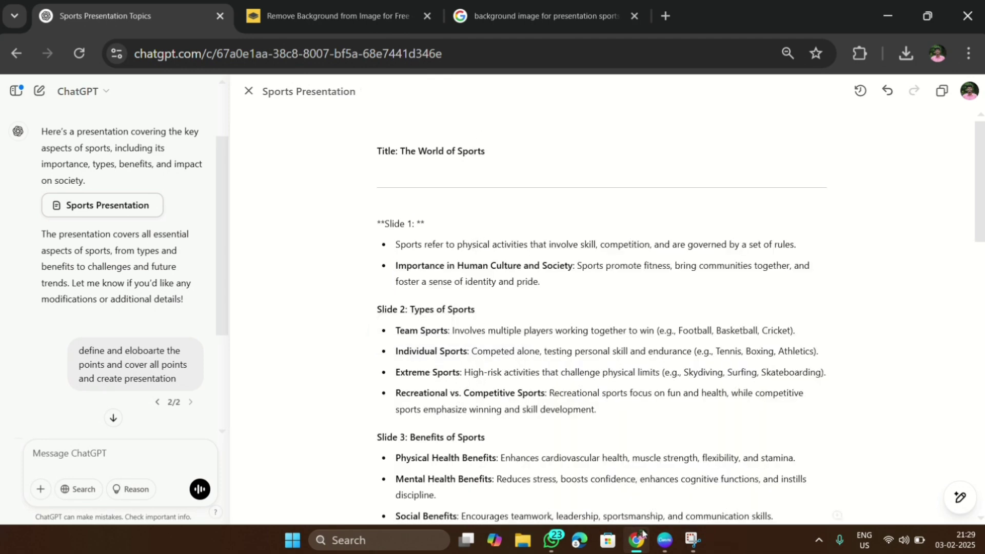
click(663, 545)
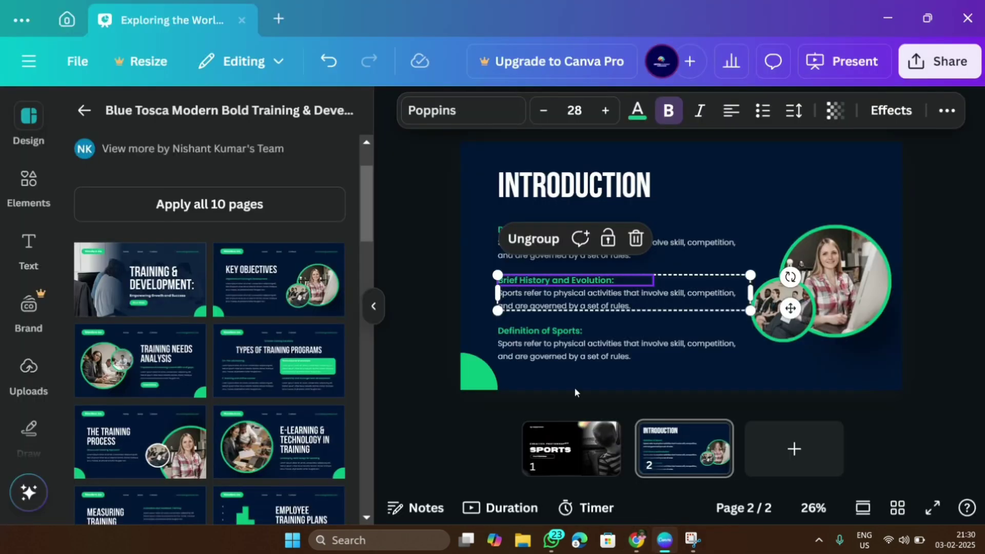
triple_click(566, 303)
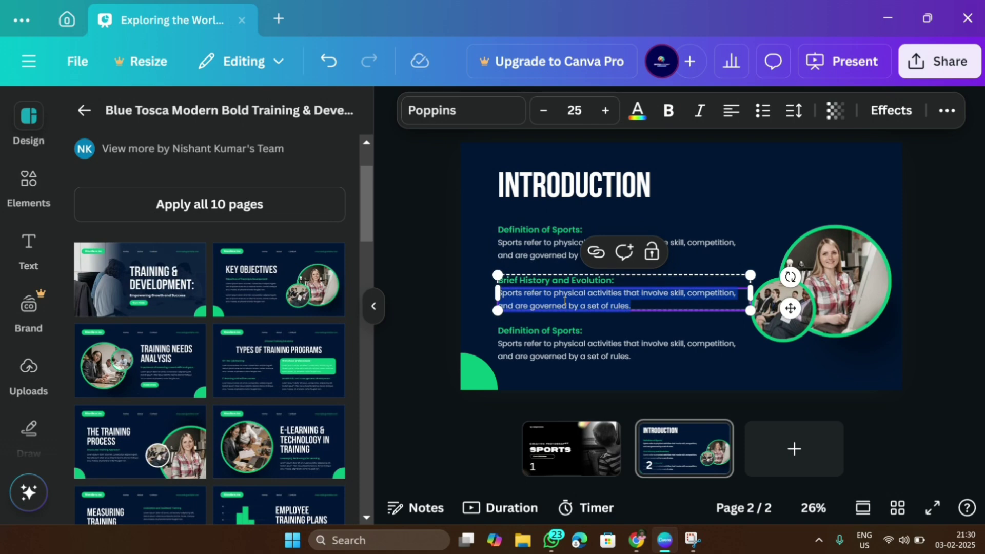
key(ctrl+v)
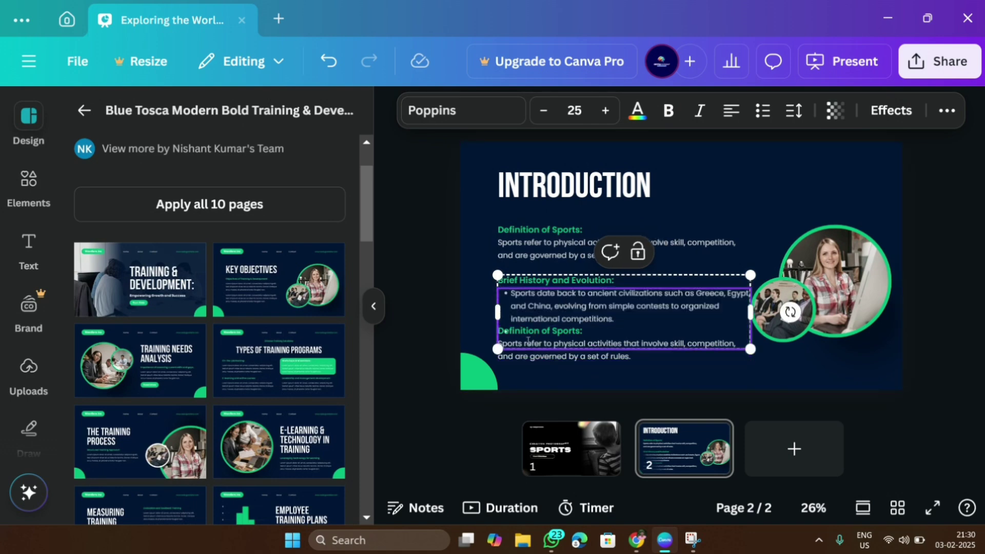
- Remove the empty bullet and bullet formatting from the history paragraph, and move the third text block slightly down to clear it
click(509, 331)
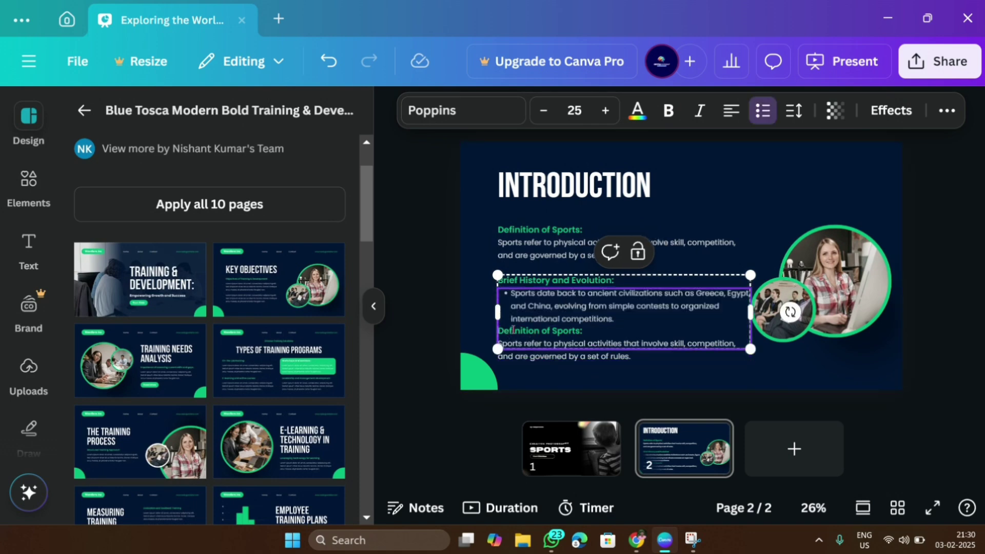
key(BackSpace)
key(BackSpace)
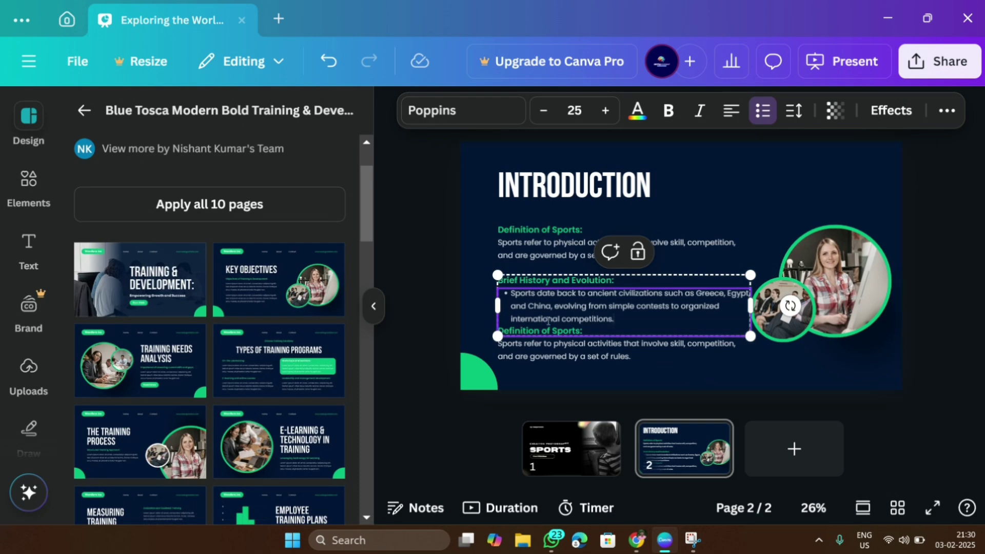
key(ctrl+shift+8)
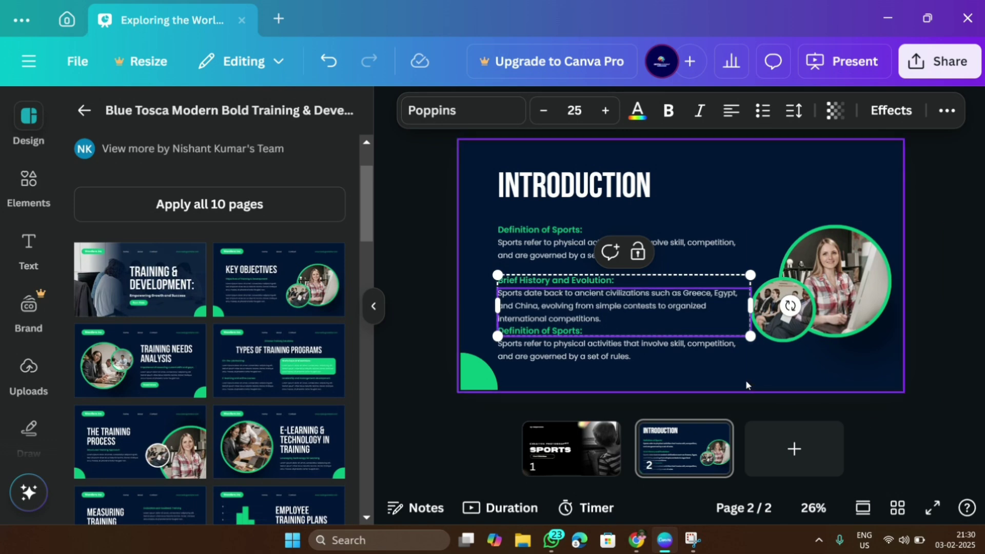
click(877, 391)
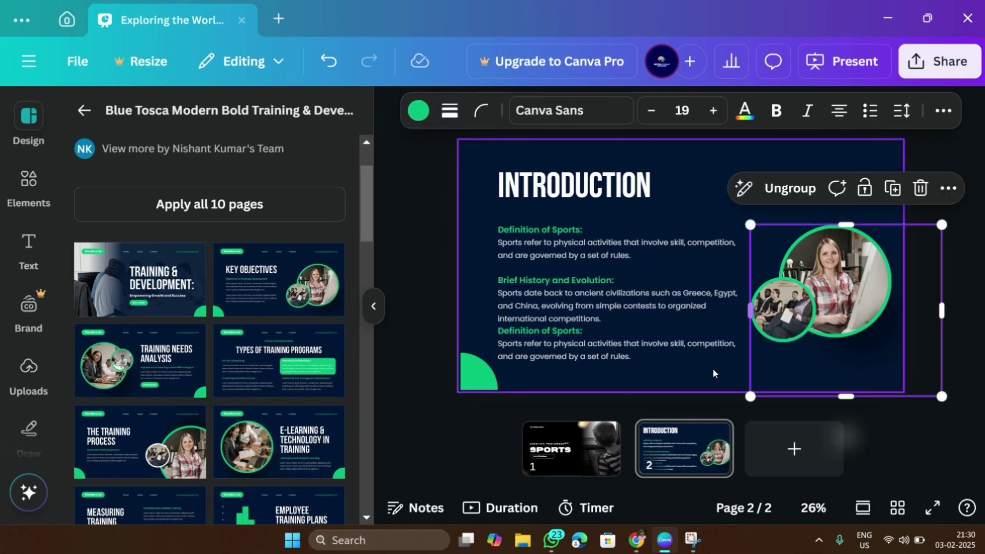
drag(564, 354, 562, 358)
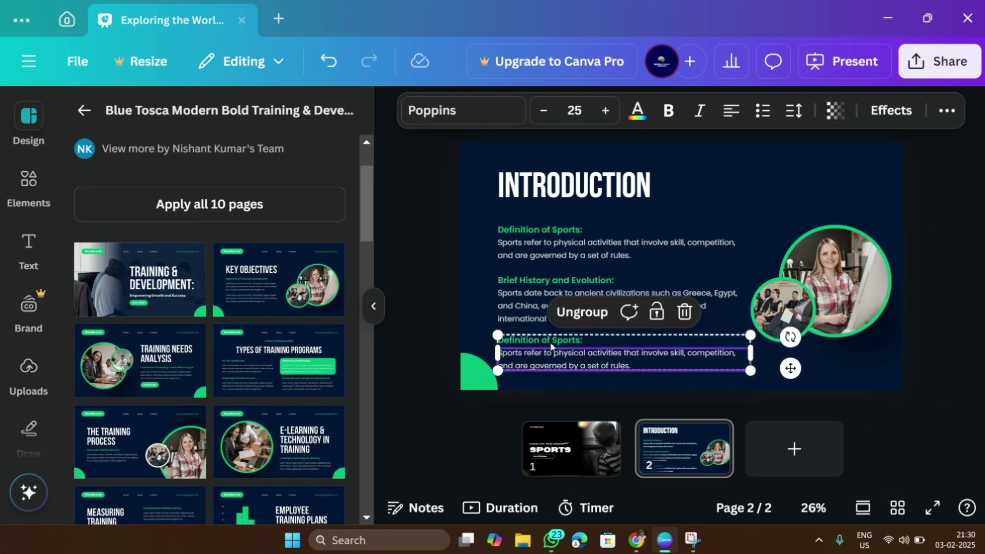
- Cut the "Importance in Human Culture and Society:" heading from ChatGPT, replace the third subheading with it in Canva, and remove the extra line
click(637, 540)
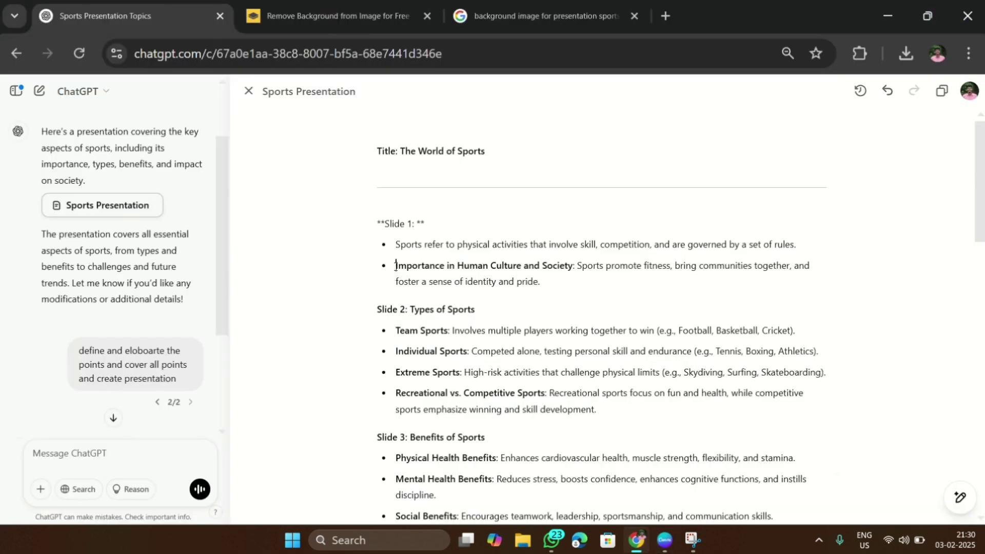
drag(395, 266, 576, 266)
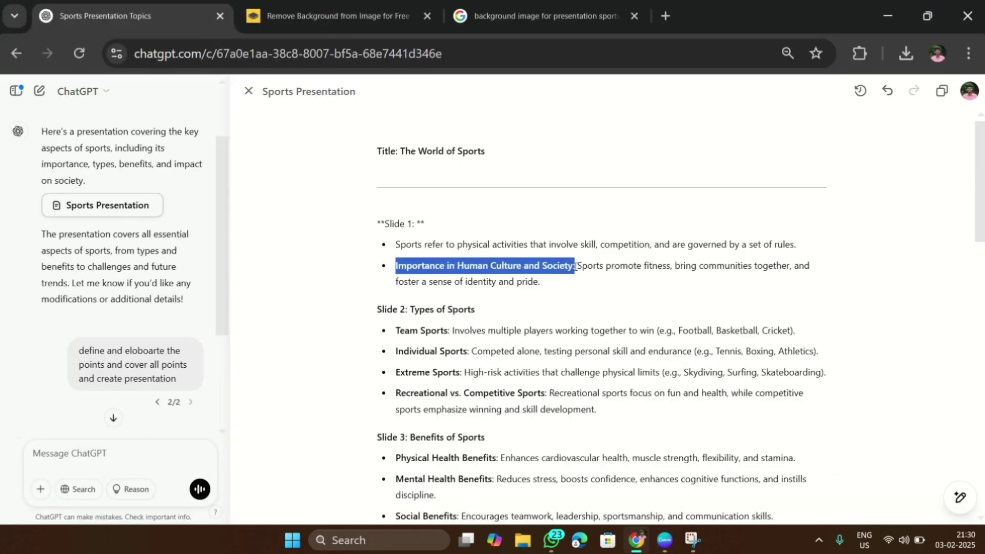
right_click(575, 266)
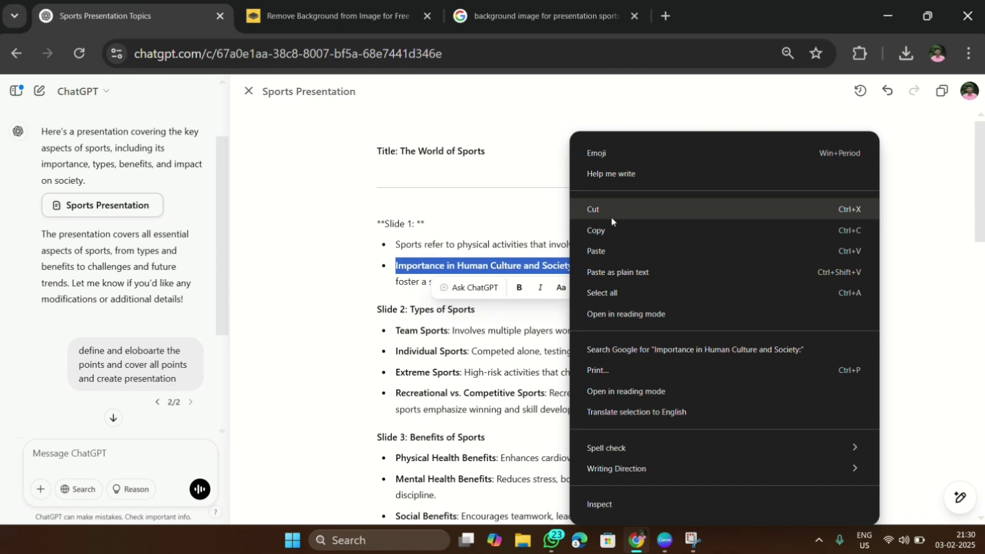
click(612, 221)
click(664, 541)
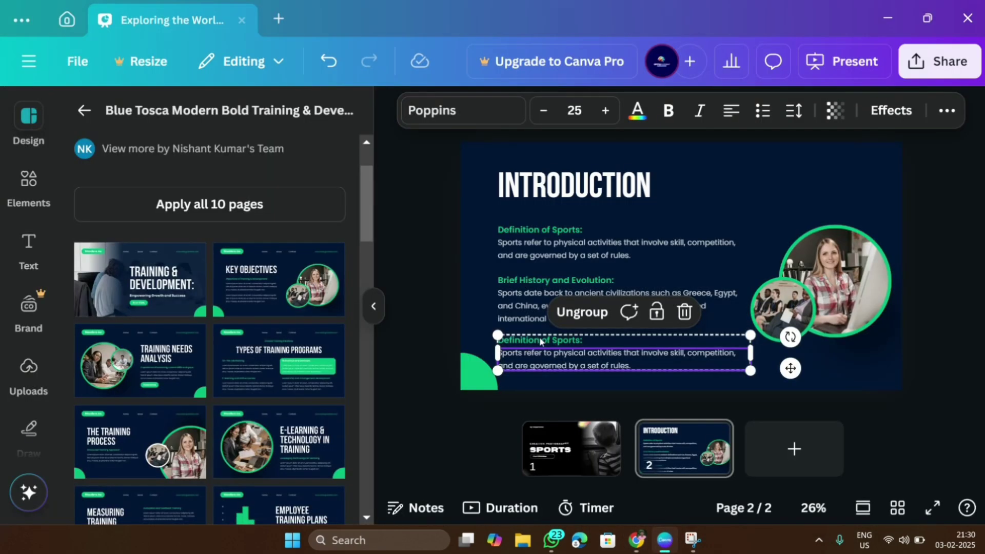
triple_click(541, 341)
key(ctrl+v)
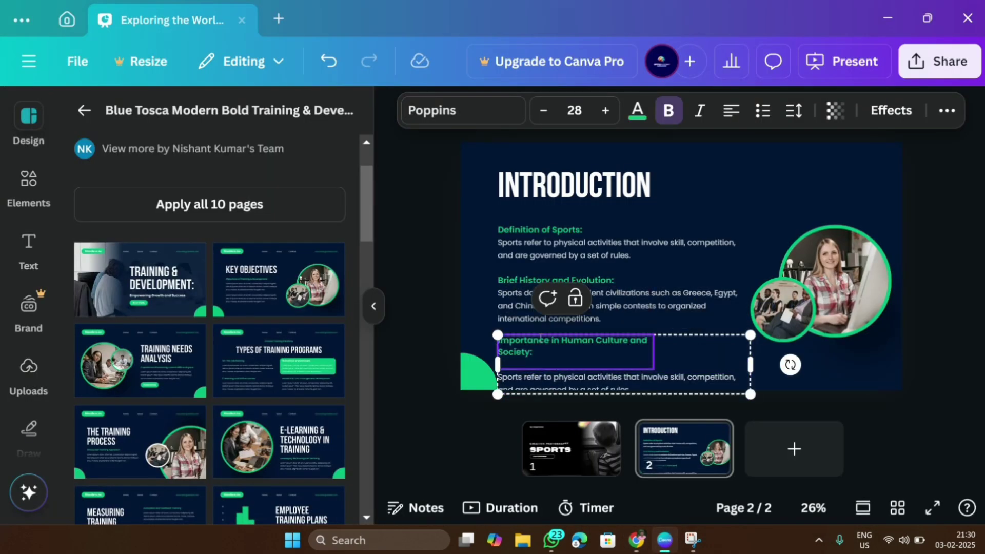
click(528, 364)
key(BackSpace)
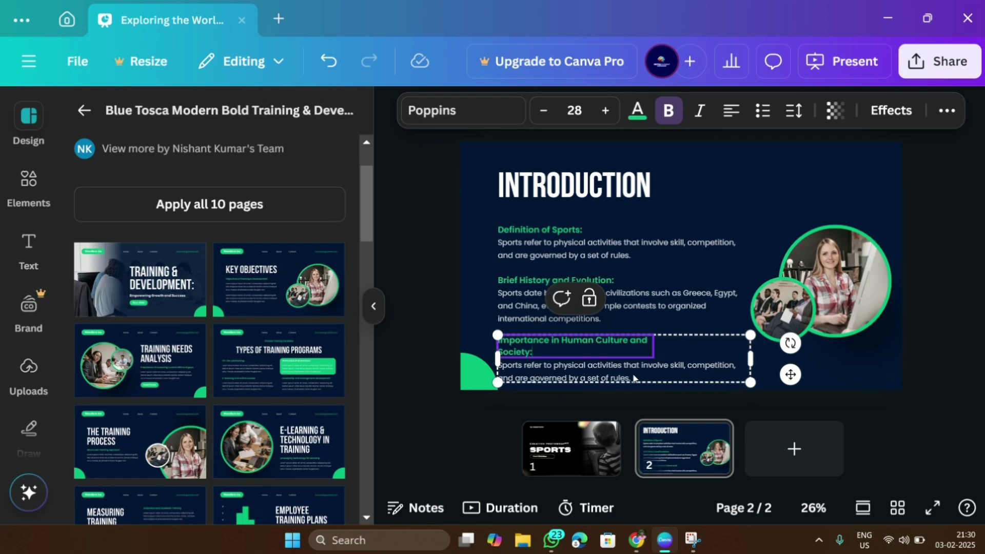
- Cut the sentence on sports promoting fitness from ChatGPT and replace the paragraph under "Importance in Human Culture and Society:" with it in Canva
click(661, 394)
click(663, 543)
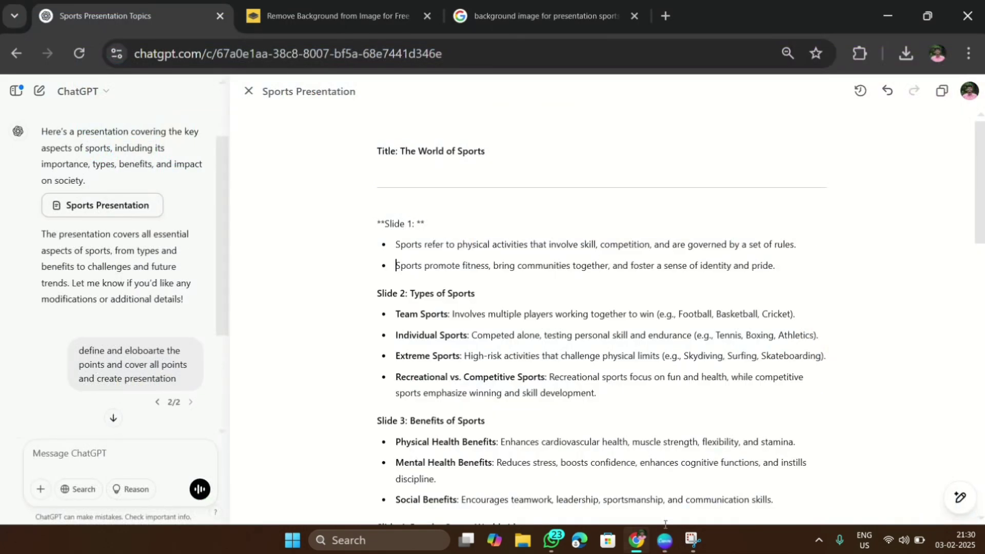
drag(396, 268, 776, 269)
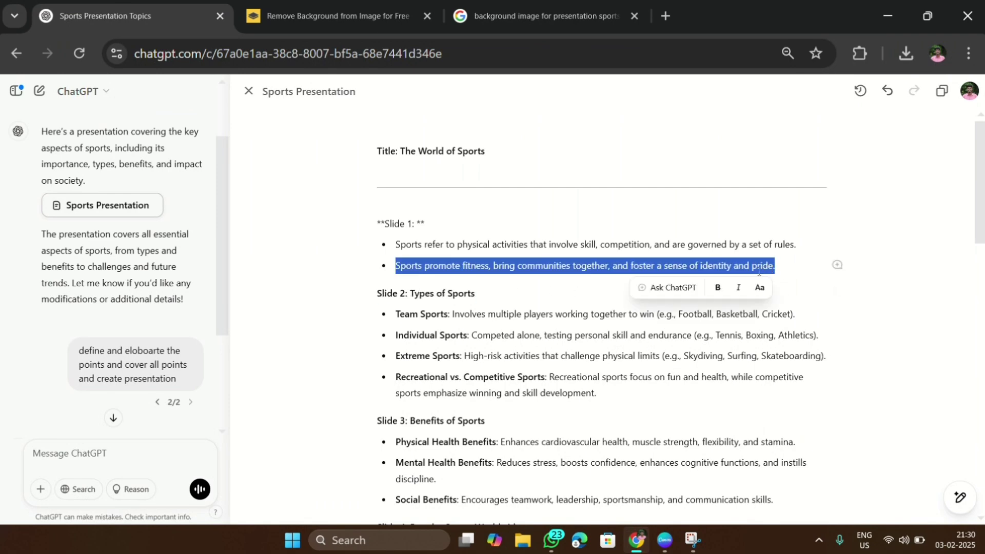
key(ctrl+x)
click(664, 540)
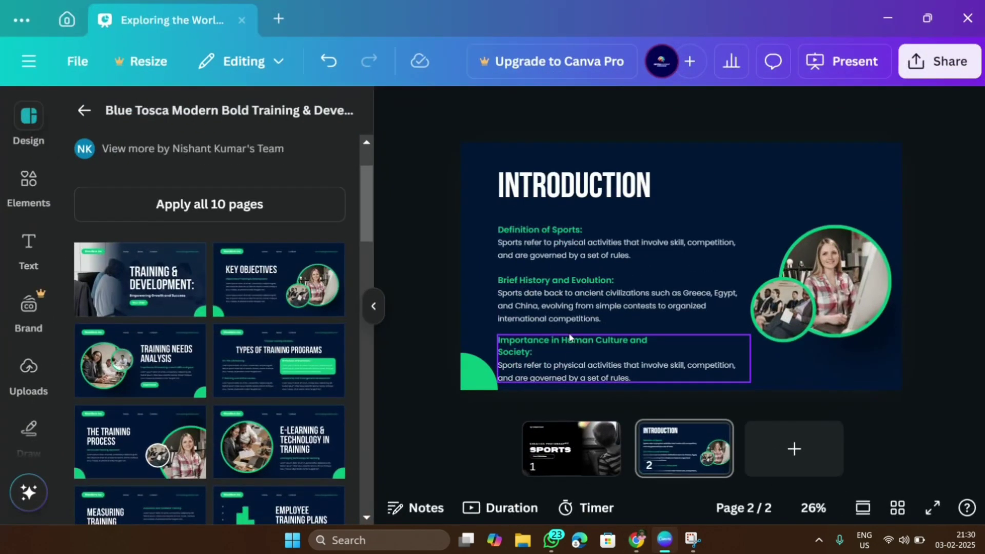
click(562, 375)
triple_click(563, 376)
key(ctrl+v)
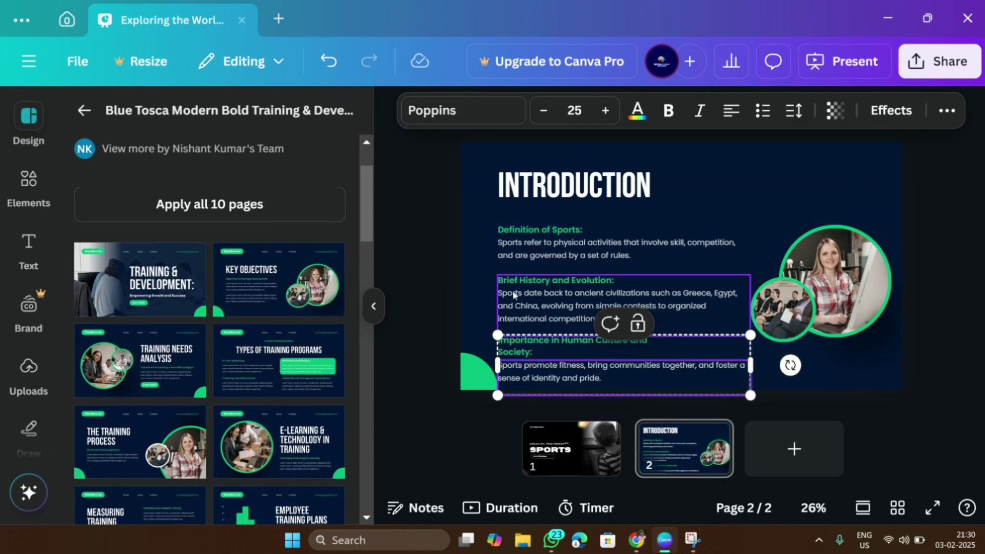
- Widen the "Importance in Human Culture and Society:" heading to fit on one line and move its paragraph up beneath it
shift+click(572, 346)
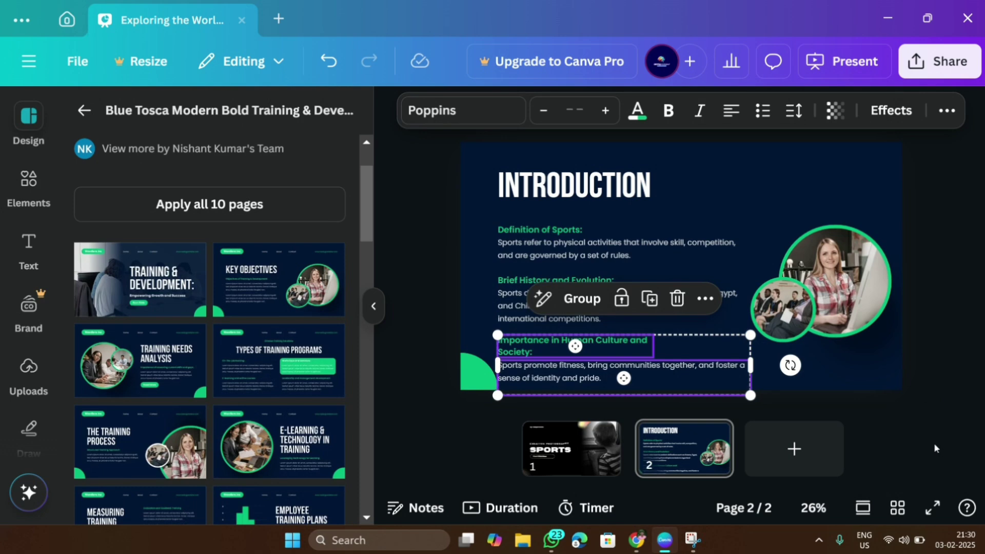
click(809, 336)
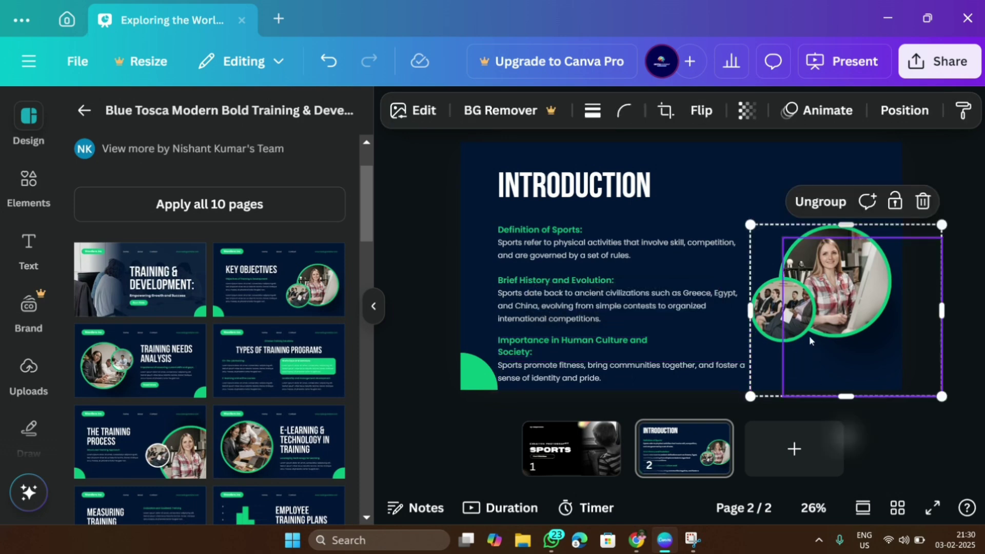
click(572, 365)
click(556, 346)
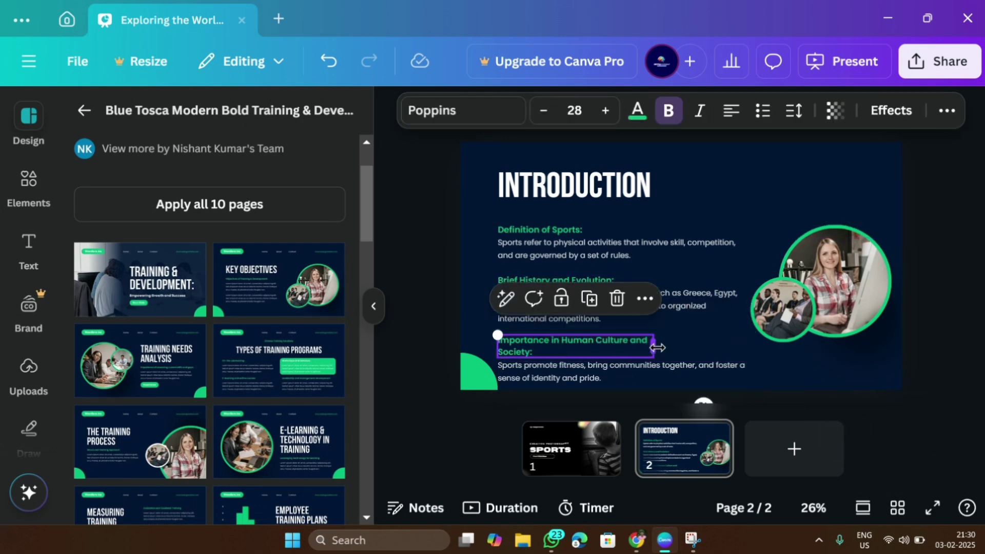
drag(655, 346, 709, 349)
drag(608, 365, 608, 353)
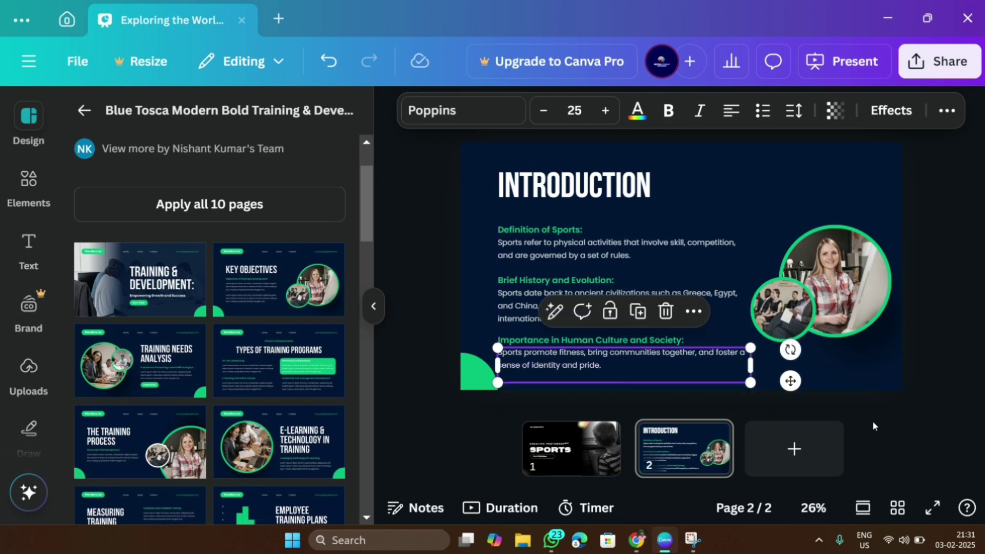
click(874, 399)
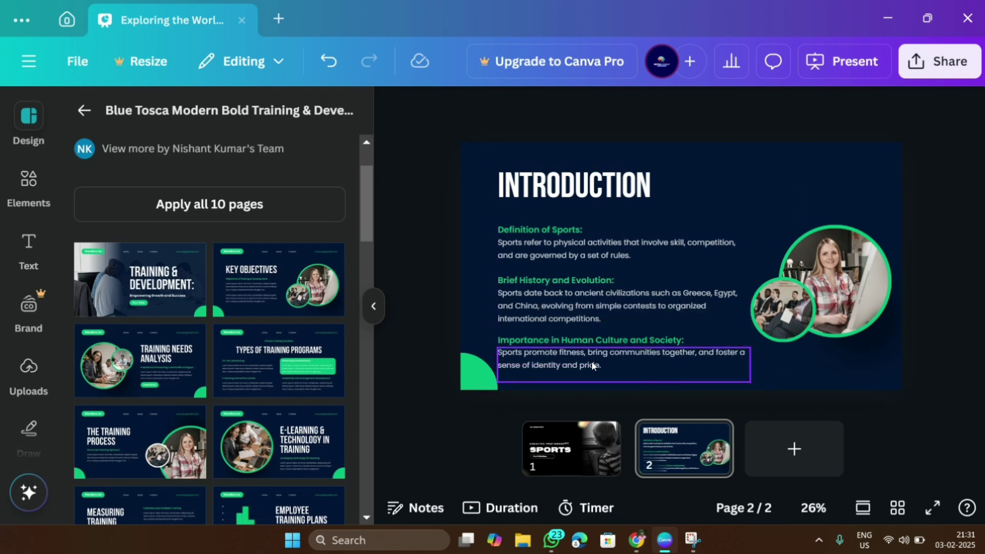
click(567, 363)
drag(567, 362, 564, 356)
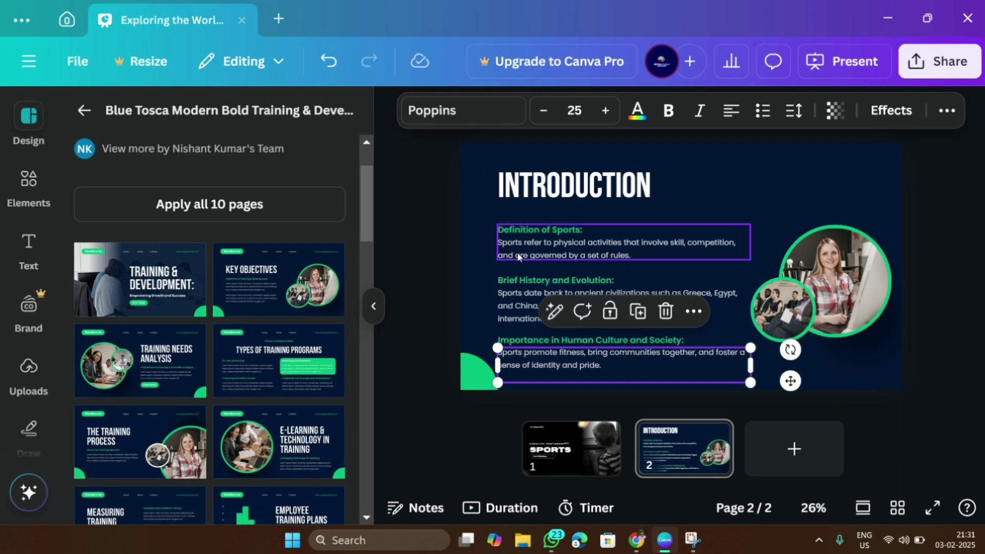
drag(482, 318, 505, 371)
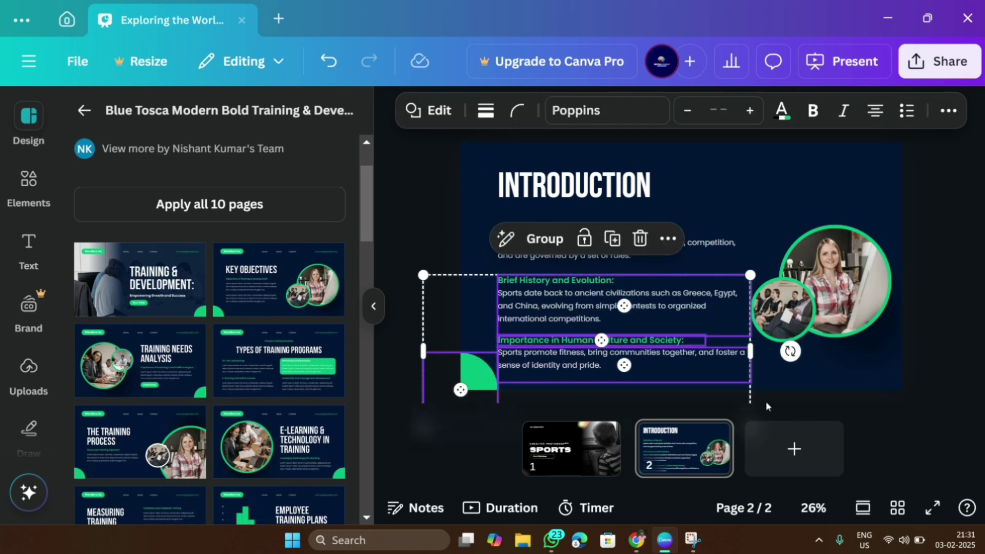
click(796, 368)
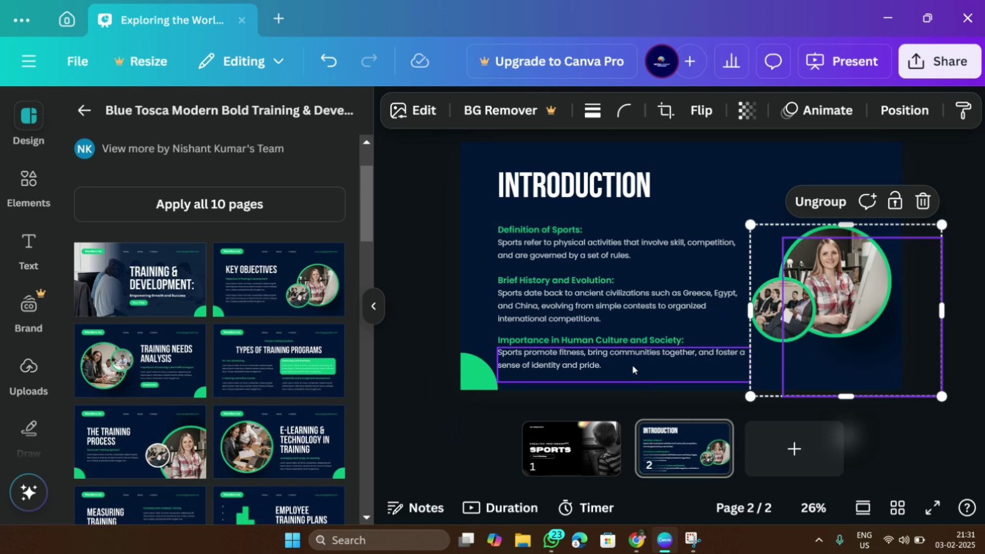
click(422, 266)
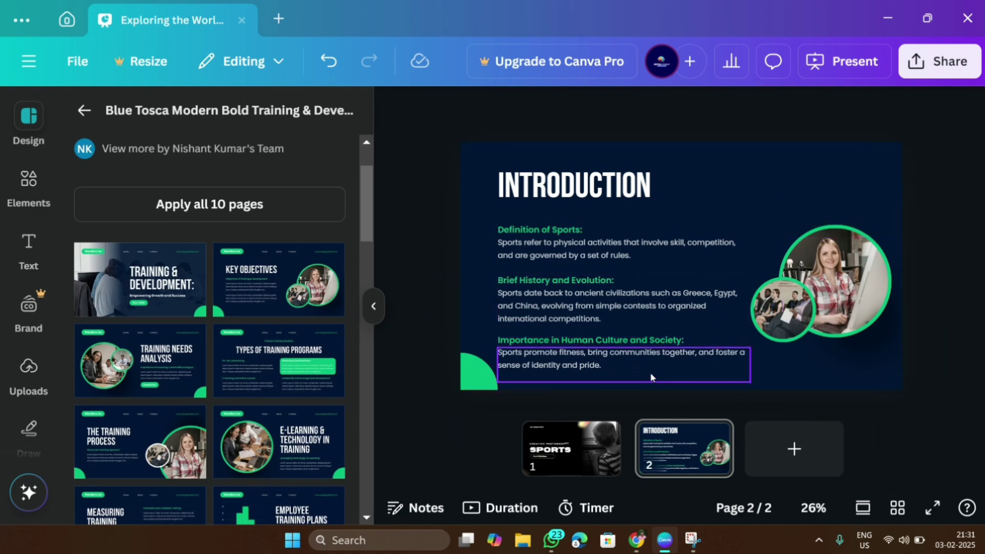
click(658, 354)
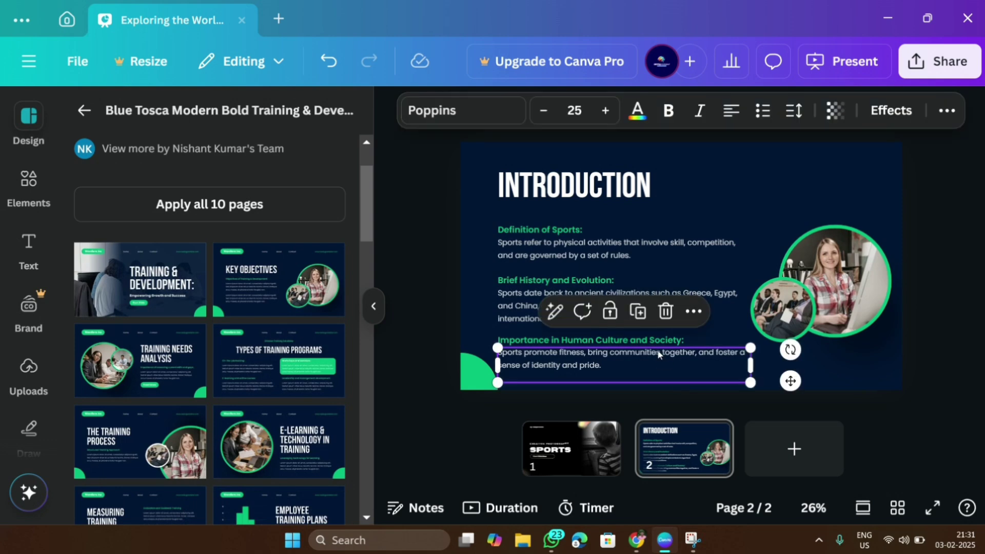
click(537, 341)
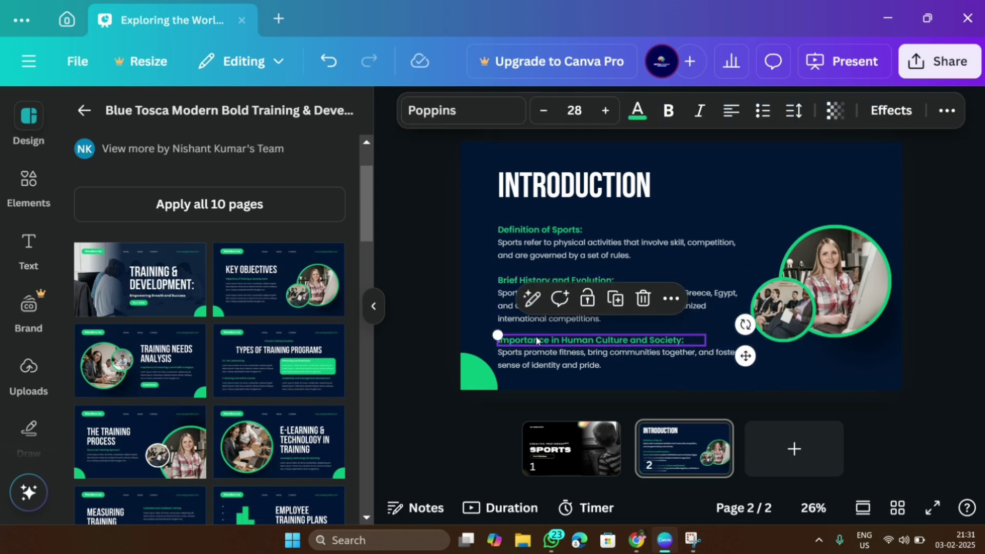
mouse_move(475, 322)
mouse_down()
mouse_move(503, 362)
mouse_move(488, 329)
mouse_up()
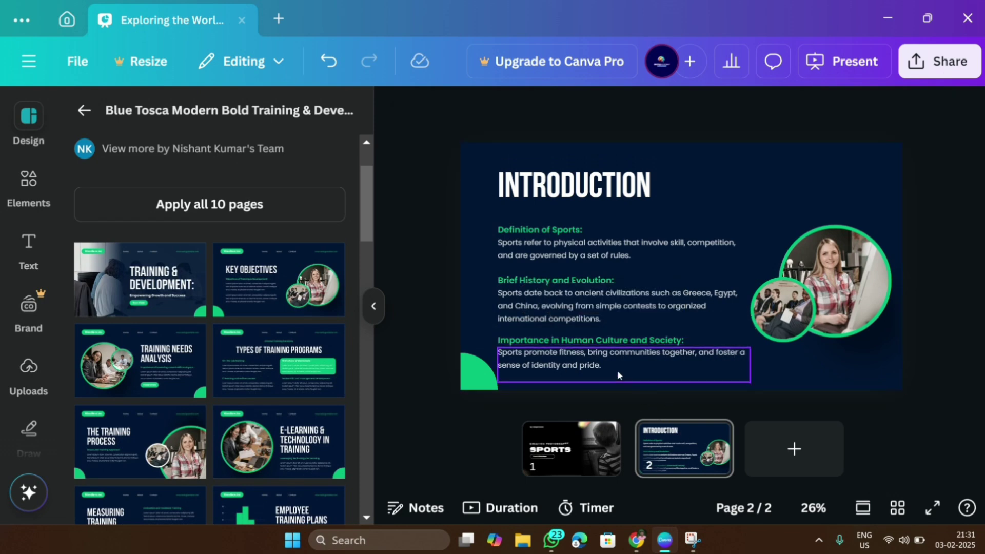
- Move the "Brief History and Evolution:" text block slightly up toward the definition block
click(641, 324)
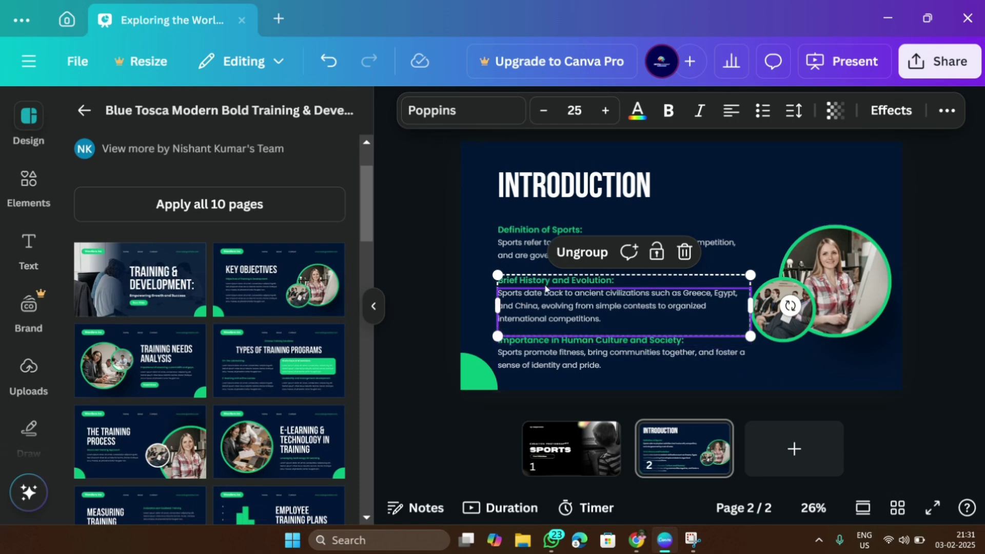
drag(545, 289, 547, 278)
click(913, 292)
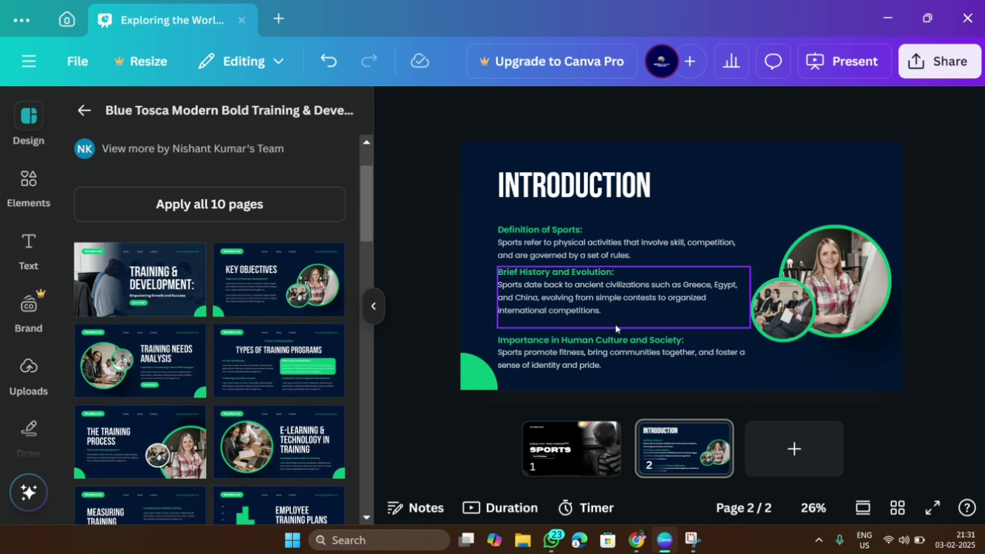
drag(473, 327, 518, 367)
click(506, 318)
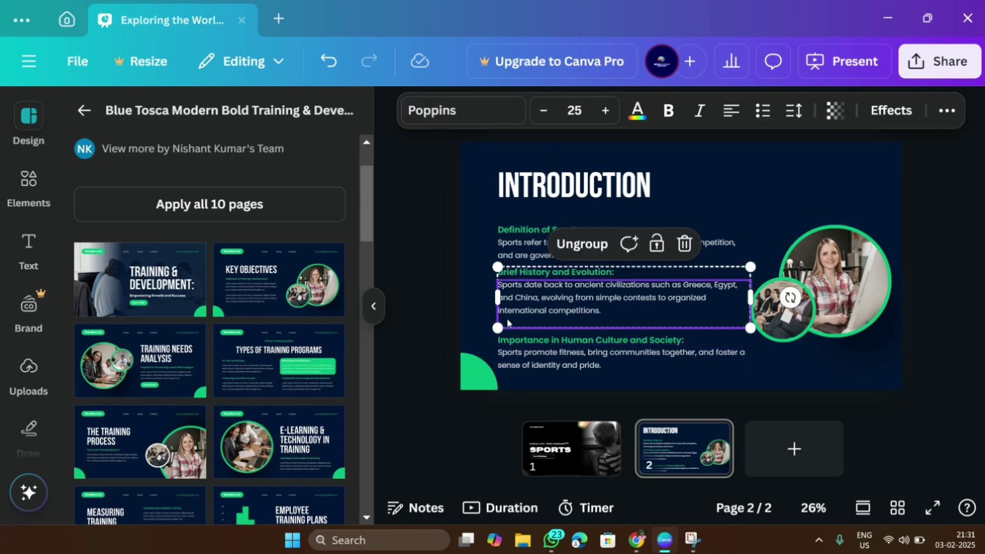
click(507, 318)
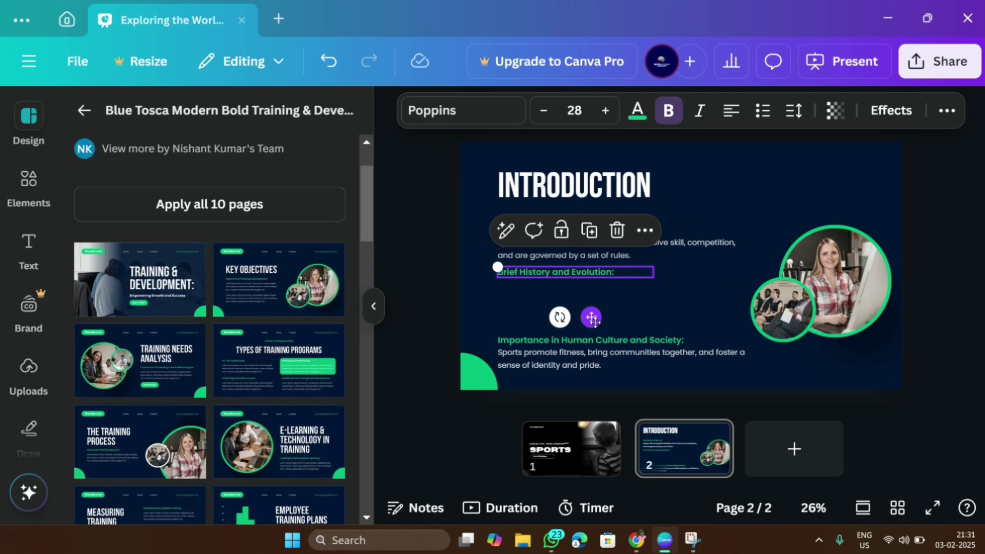
key(Delete)
key(ctrl+z)
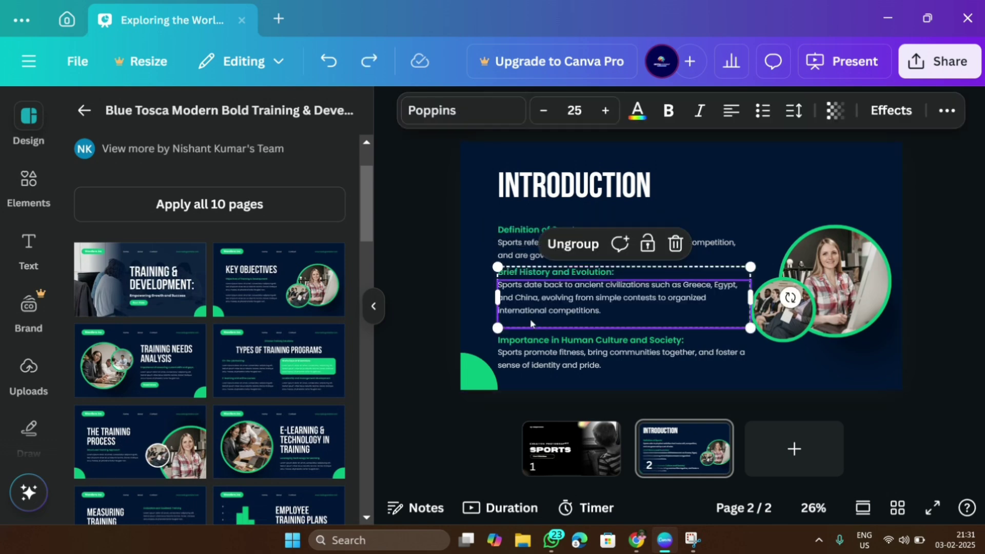
- Remove the empty line after the history paragraph and move the third heading and its paragraph up to close the gap
click(511, 319)
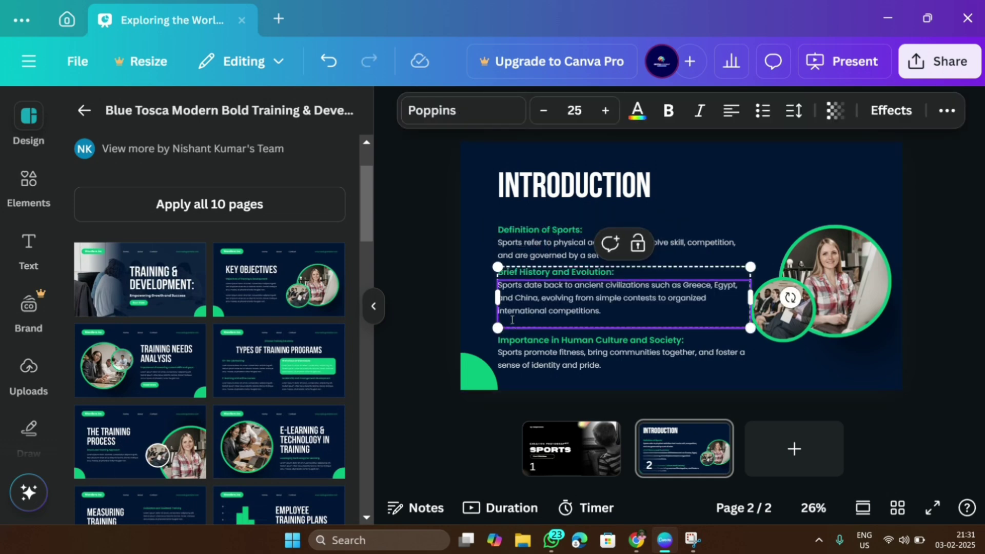
key(BackSpace)
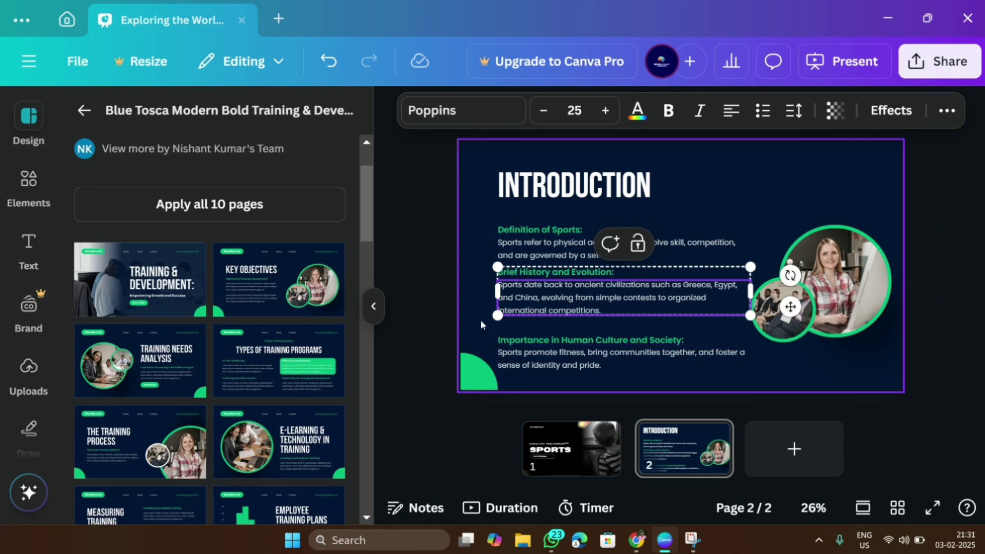
drag(507, 363, 562, 341)
click(570, 399)
click(474, 377)
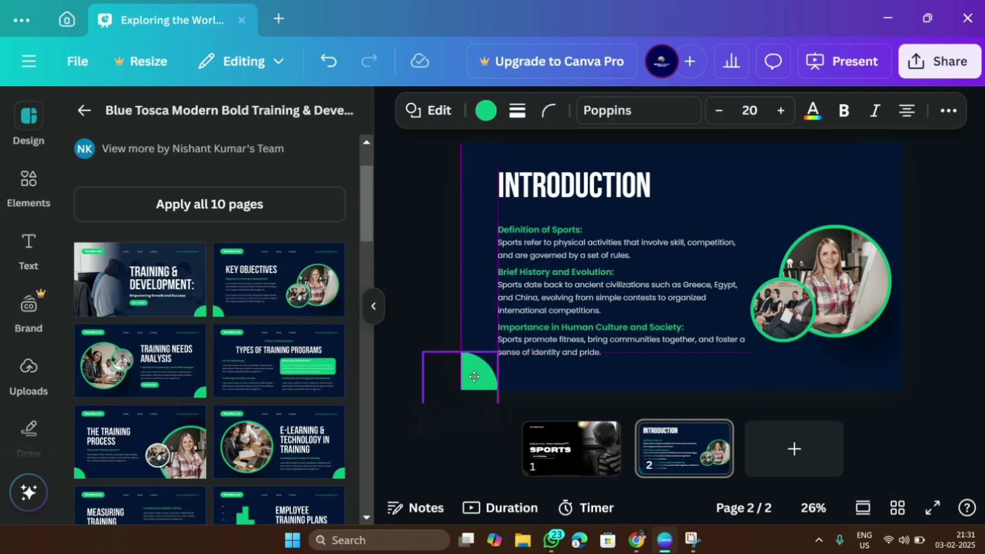
click(910, 399)
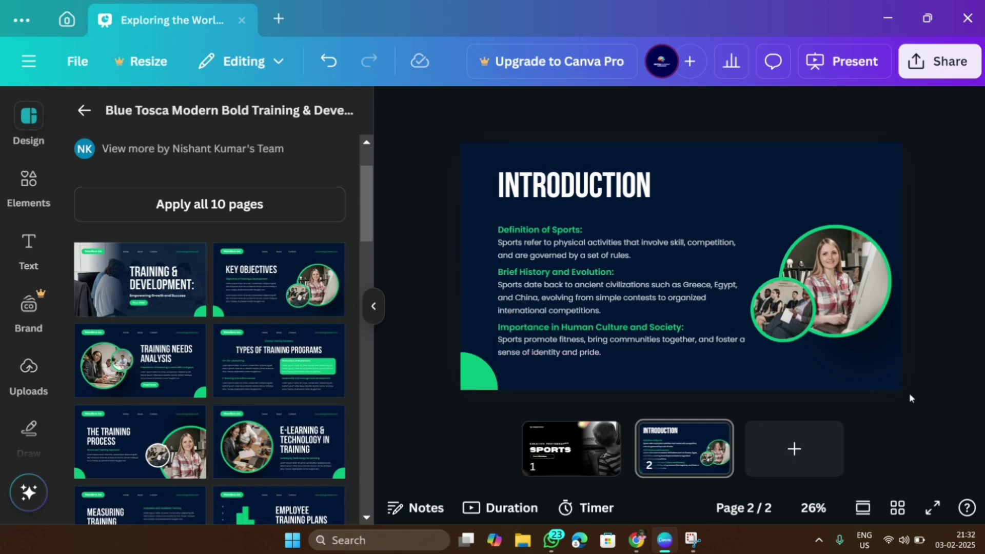
- Move the Introduction title slightly down, and shift the title, text blocks and photos up together as one group
drag(544, 201, 545, 209)
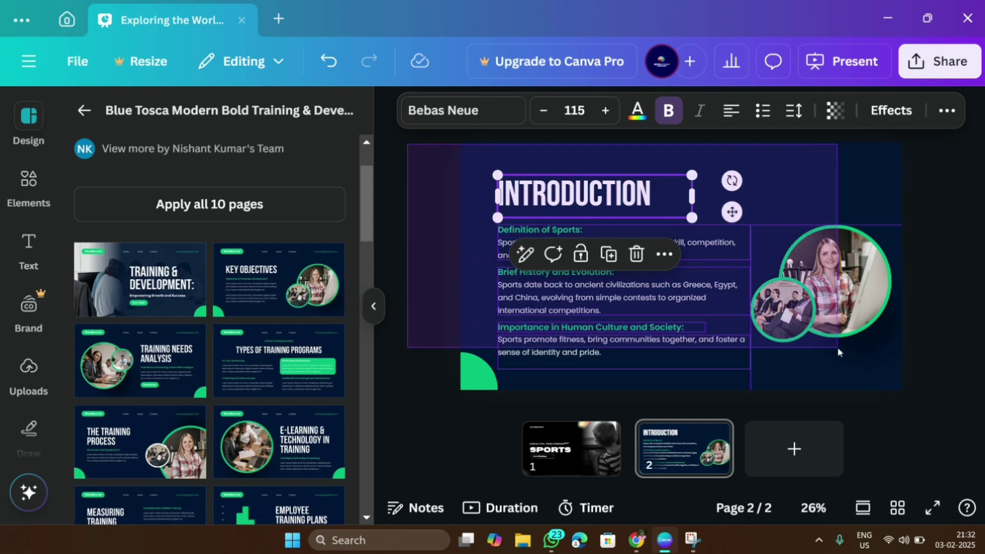
key(ctrl+a)
drag(729, 323, 724, 306)
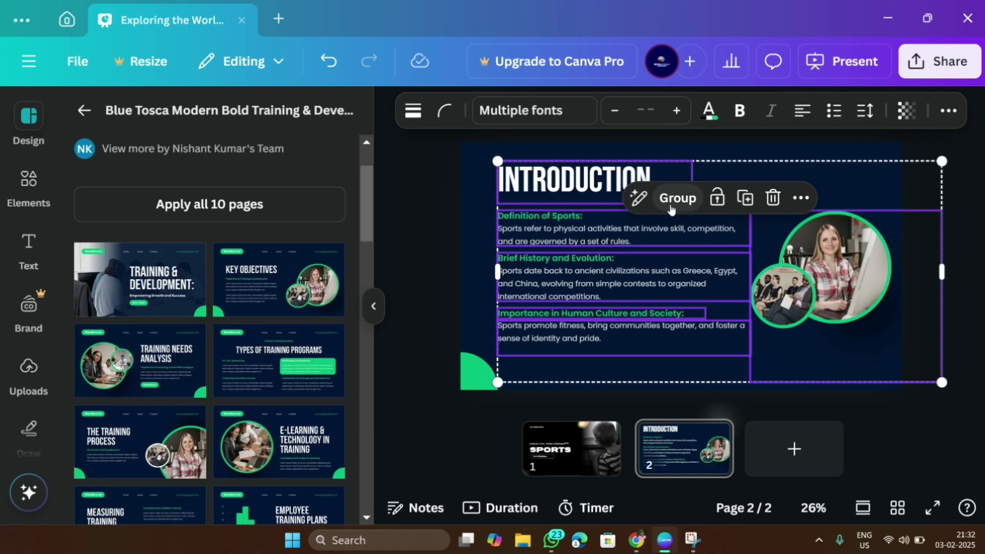
click(672, 198)
- Align the grouped content to the middle and centre of the page, and shift it slightly right to restore a left margin
click(943, 110)
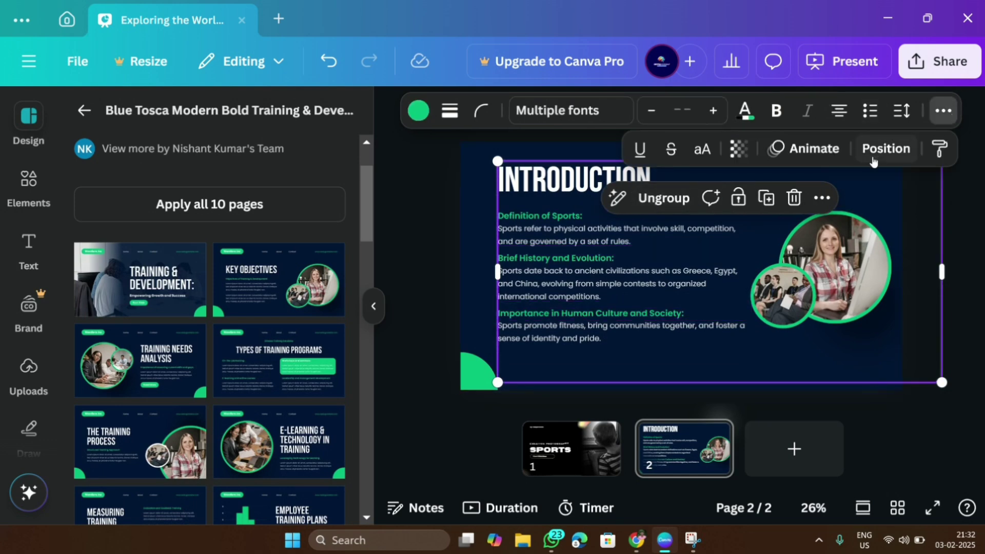
click(886, 148)
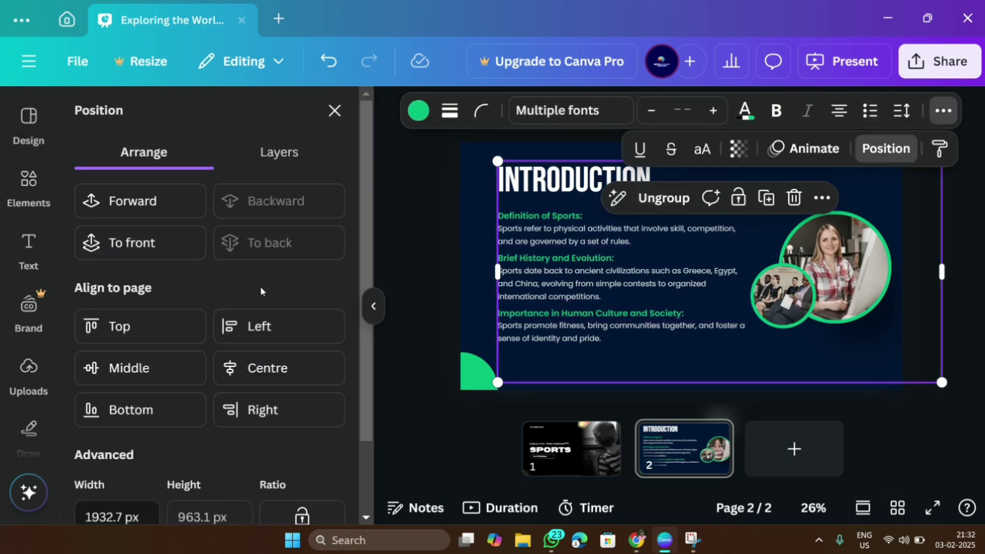
click(165, 371)
click(255, 371)
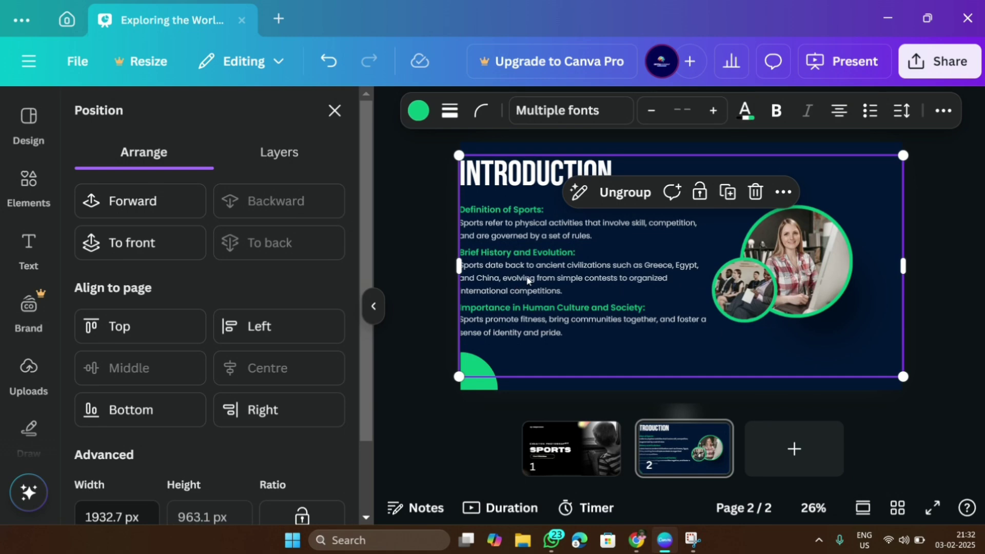
drag(528, 281, 553, 277)
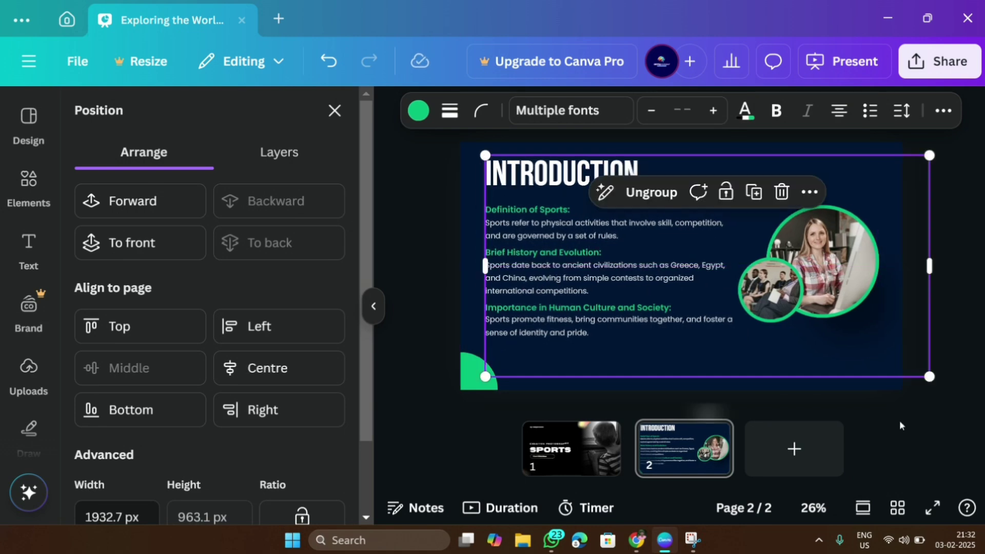
click(980, 355)
scroll(836, 319, up, 2)
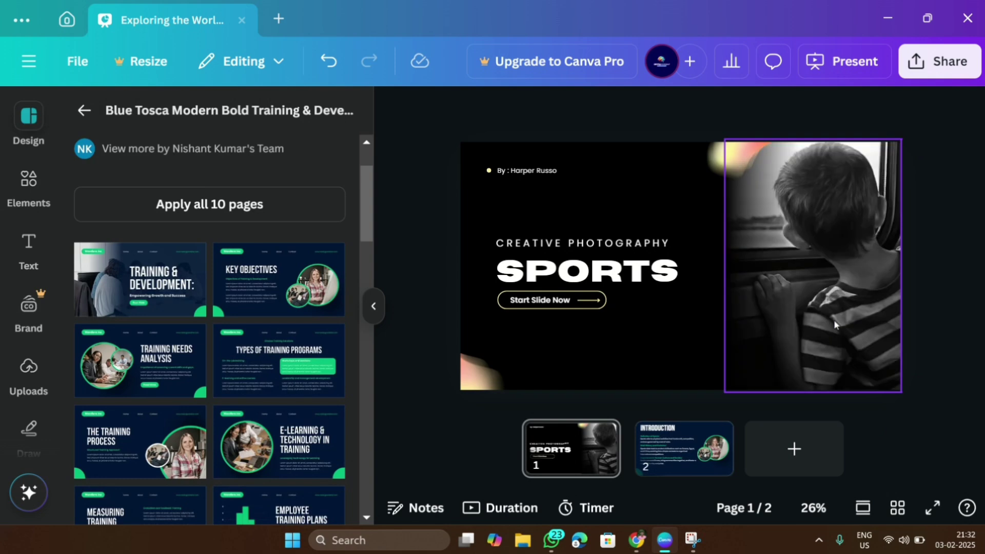
scroll(833, 319, down, 2)
click(843, 296)
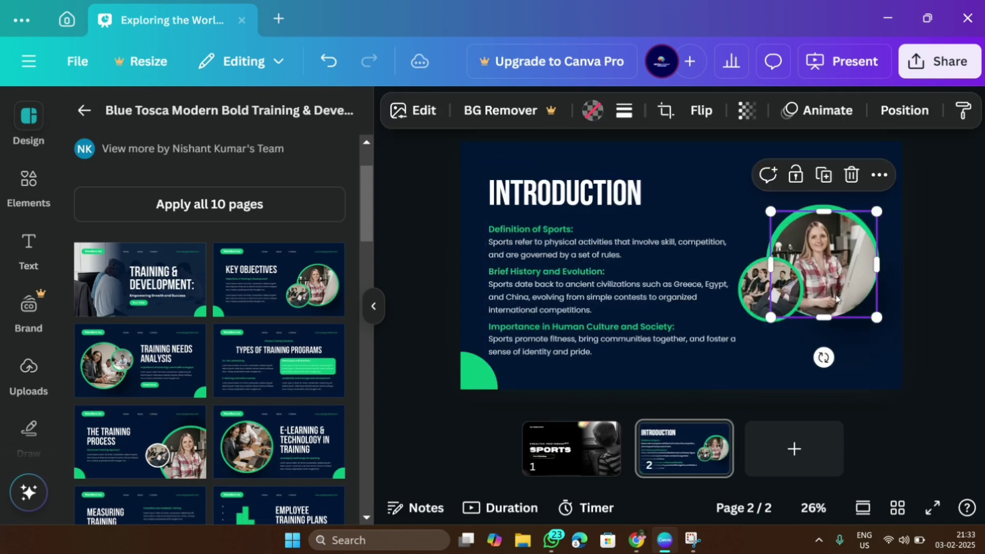
key(ctrl+z)
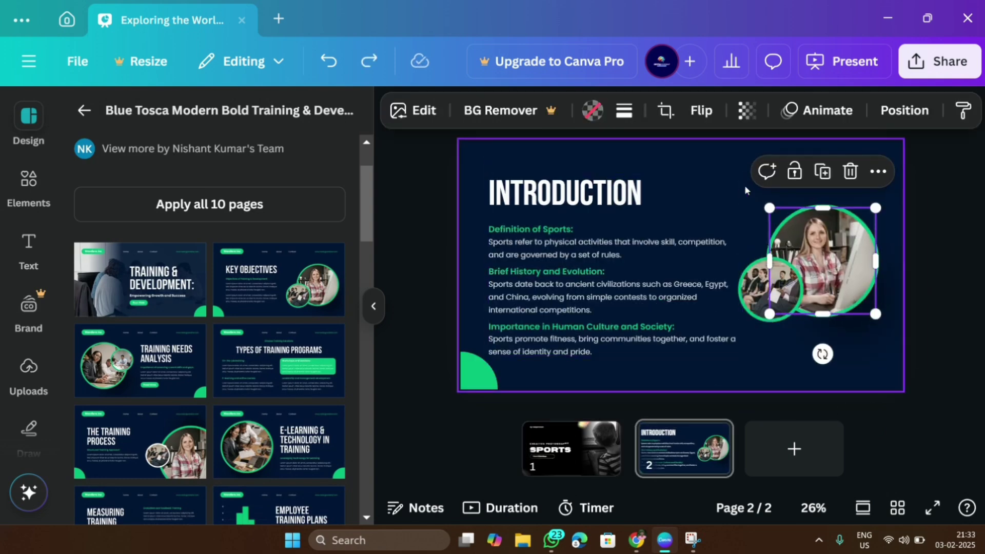
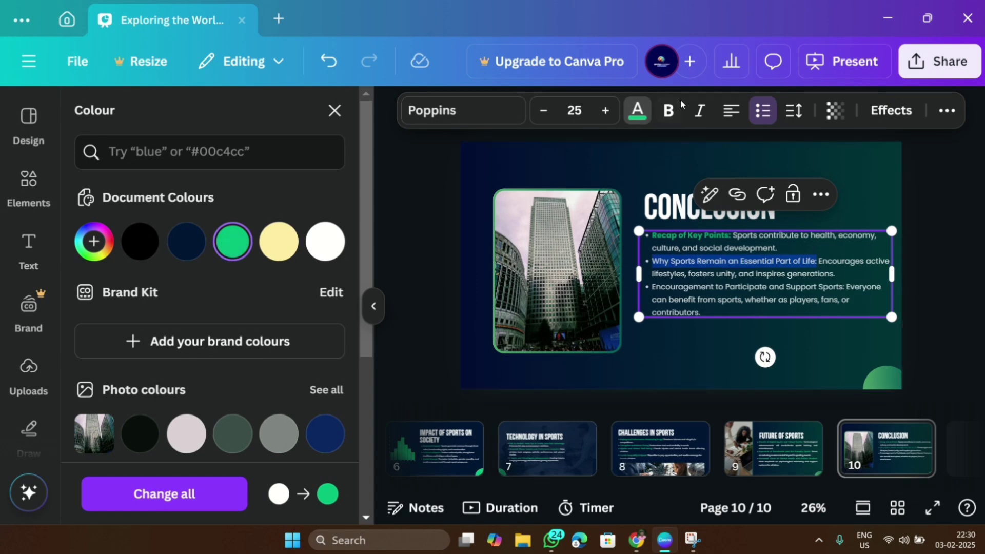
- Make the "Why Sports Remain an Essential Part of Life:" and "Encouragement to Participate and Support Sports:" headings bold, with the latter in green
click(681, 106)
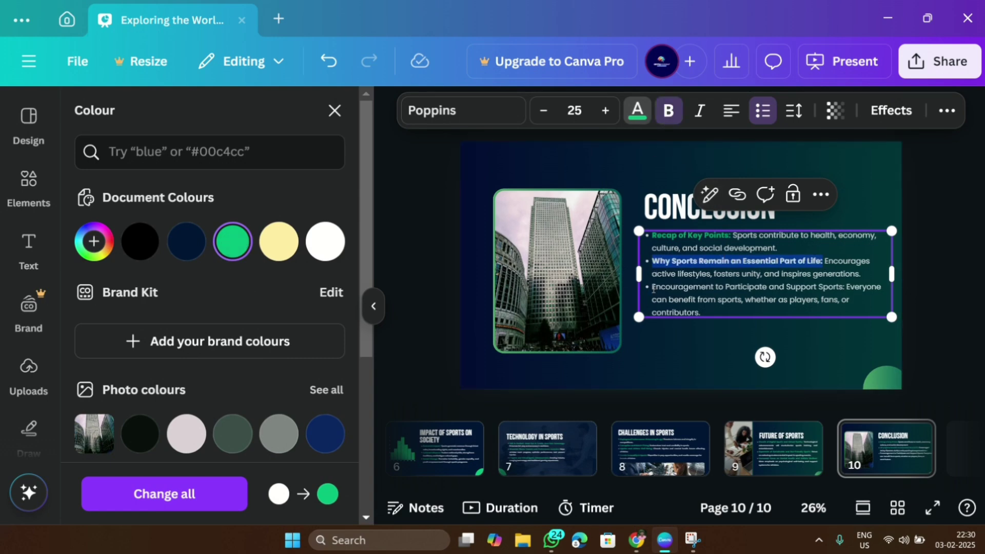
drag(650, 286, 773, 288)
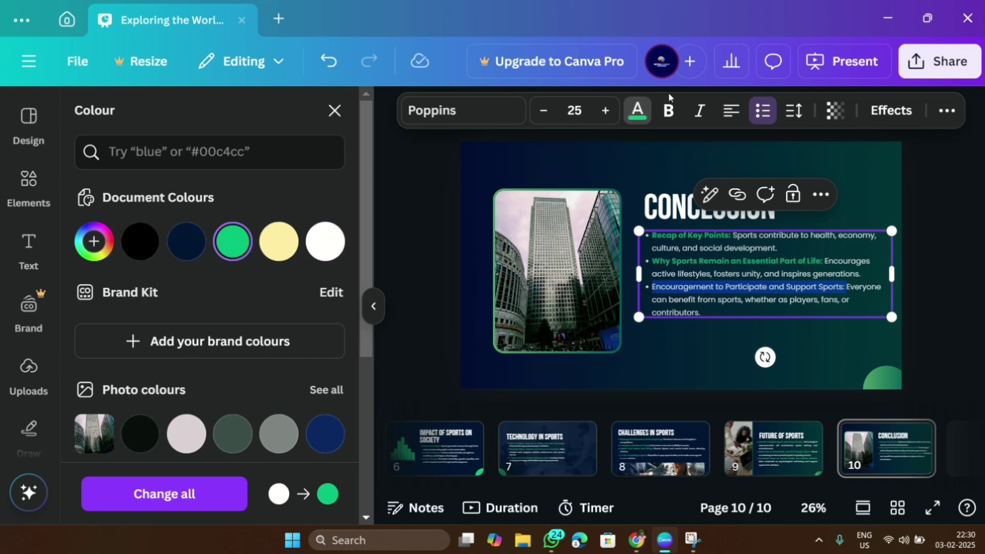
click(668, 110)
click(941, 241)
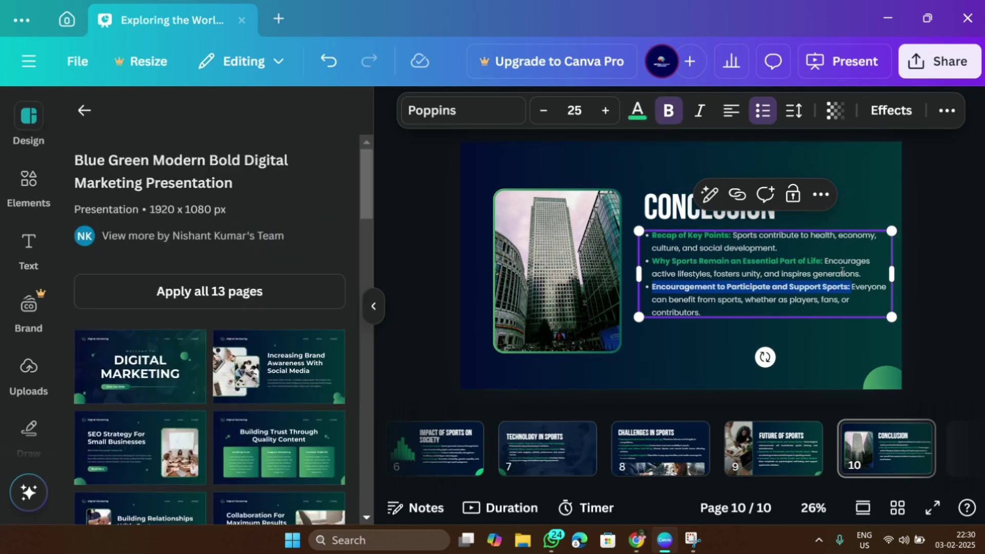
- Narrow the bulleted text block on the Conclusion page and line it up beneath the title
drag(892, 270, 868, 273)
mouse_move(709, 261)
mouse_down()
mouse_move(688, 261)
mouse_move(705, 258)
mouse_up()
click(943, 256)
click(666, 207)
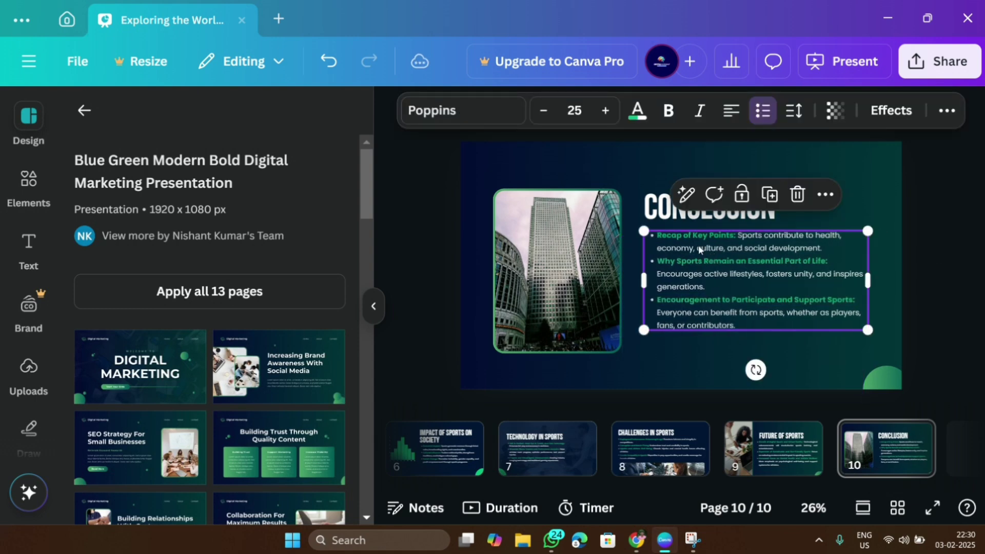
mouse_move(666, 207)
mouse_down()
mouse_move(655, 207)
mouse_move(678, 206)
mouse_move(664, 205)
mouse_up()
click(687, 260)
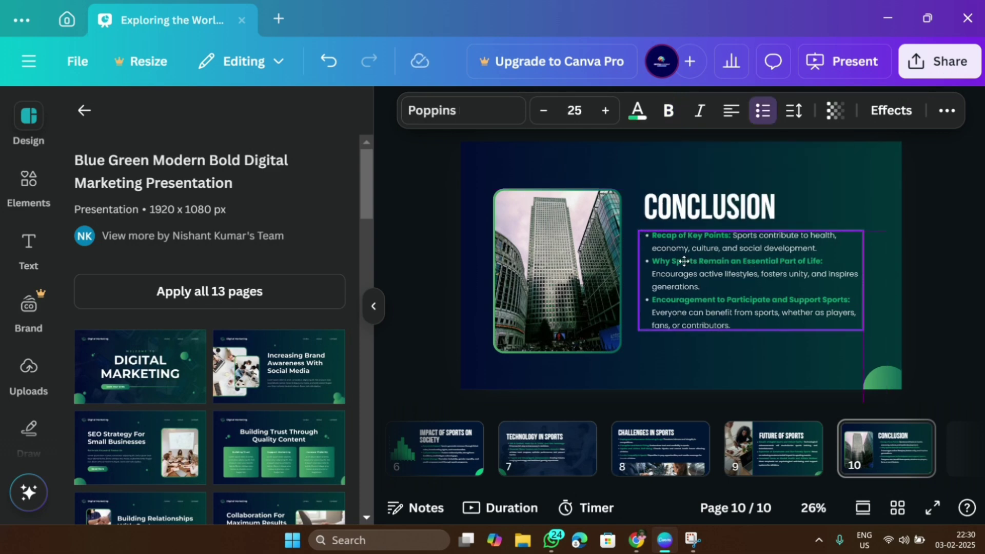
click(916, 254)
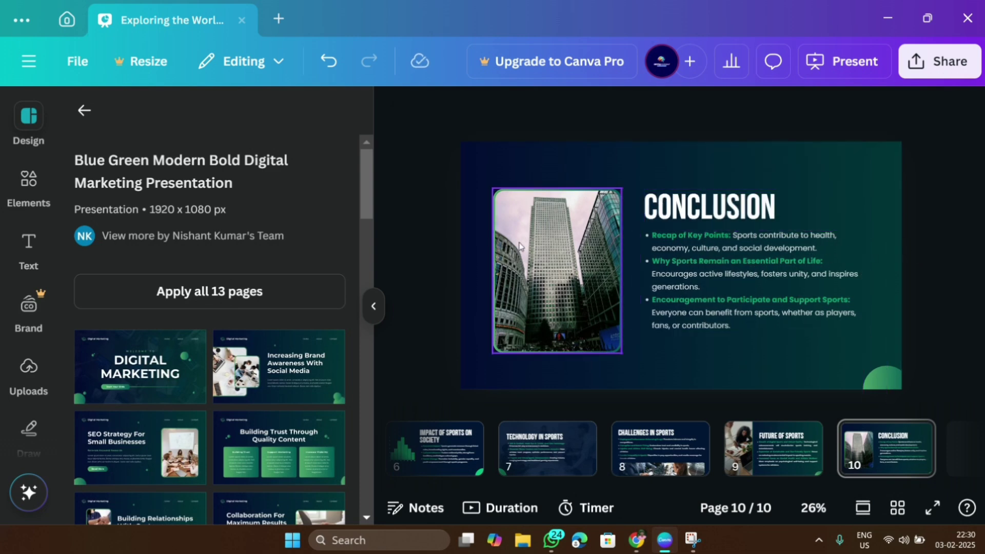
- Reshape the building photo on the Conclusion page into a taller, slightly narrower frame and position it beside the text
drag(548, 241, 554, 242)
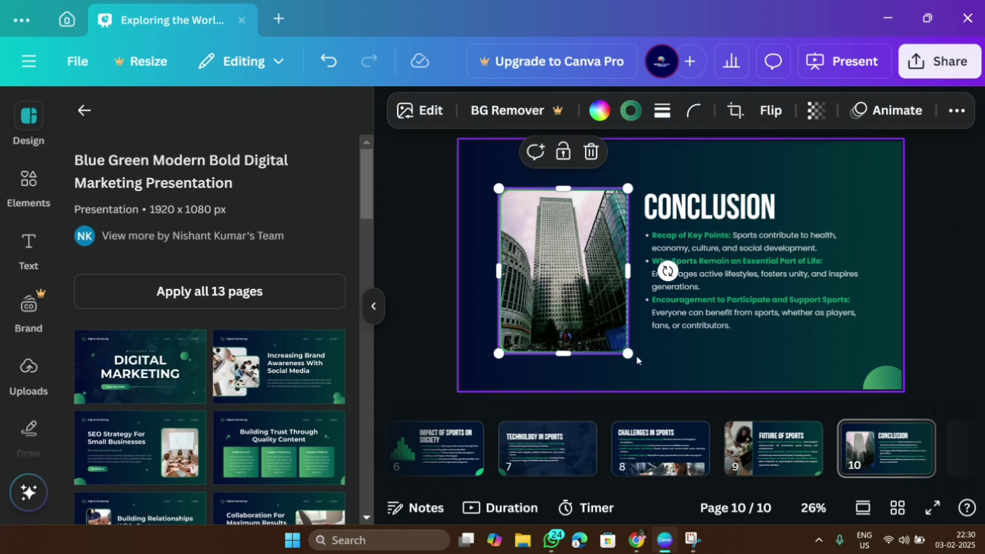
drag(627, 354, 681, 383)
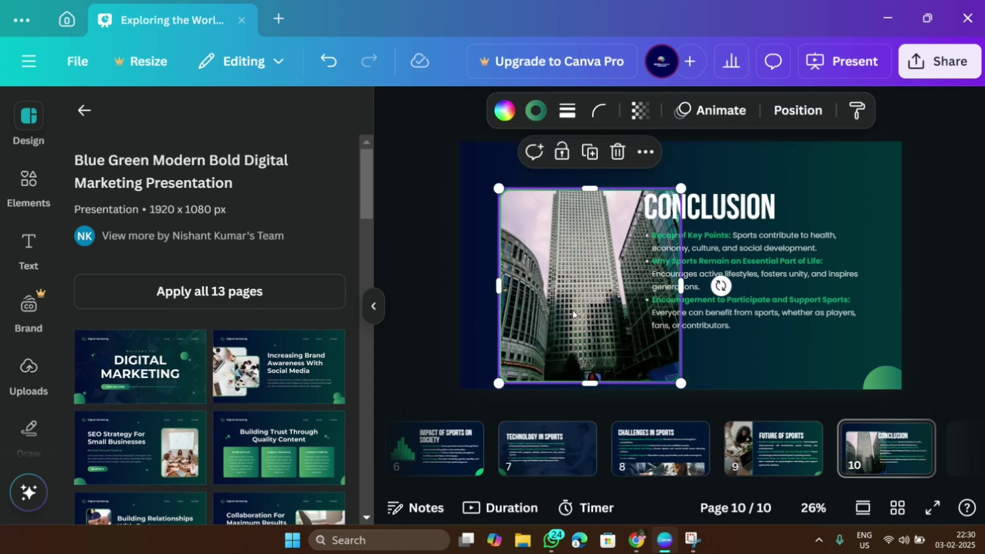
drag(572, 315, 544, 296)
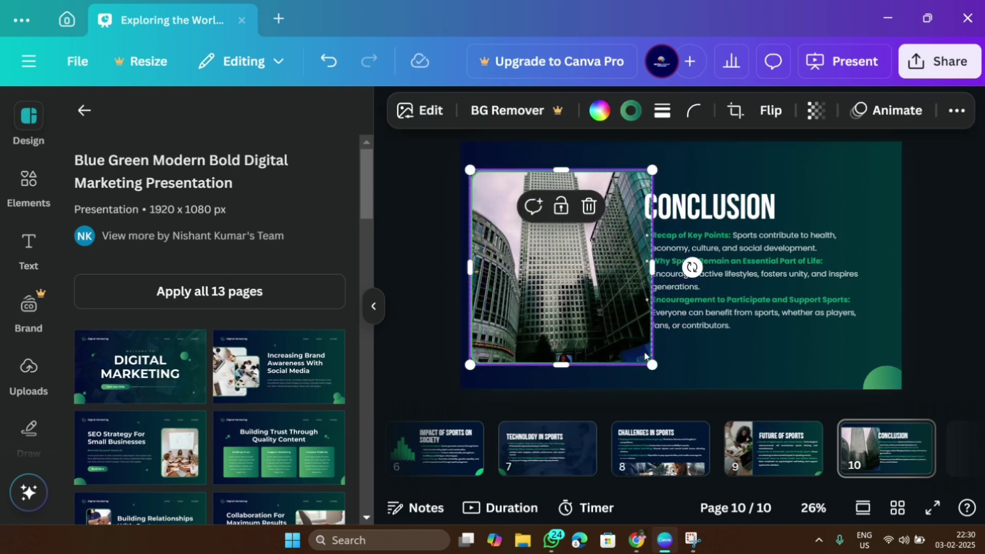
drag(653, 364, 544, 374)
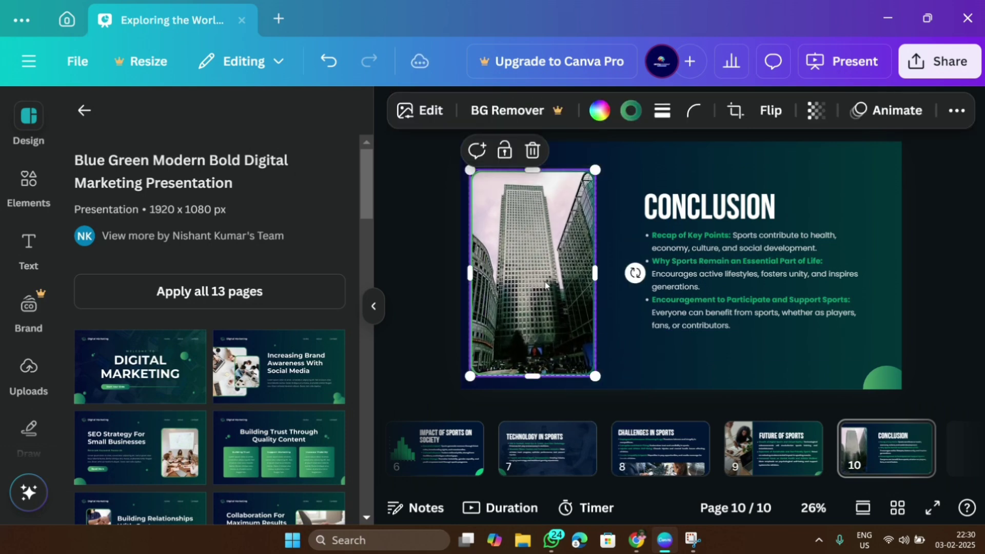
drag(542, 273, 552, 279)
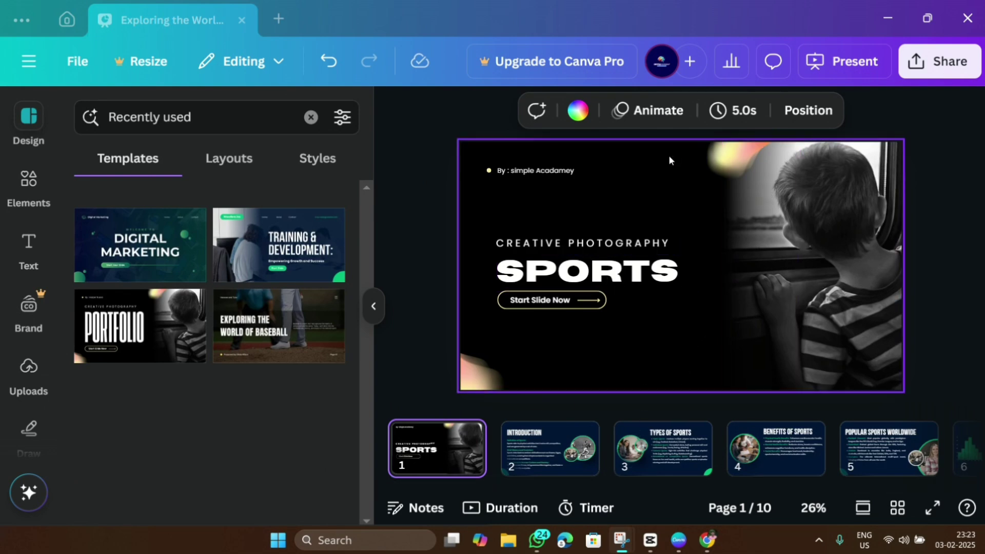
- Delete the photo of the boy and both gradient corner shapes from the cover page
drag(669, 155, 854, 319)
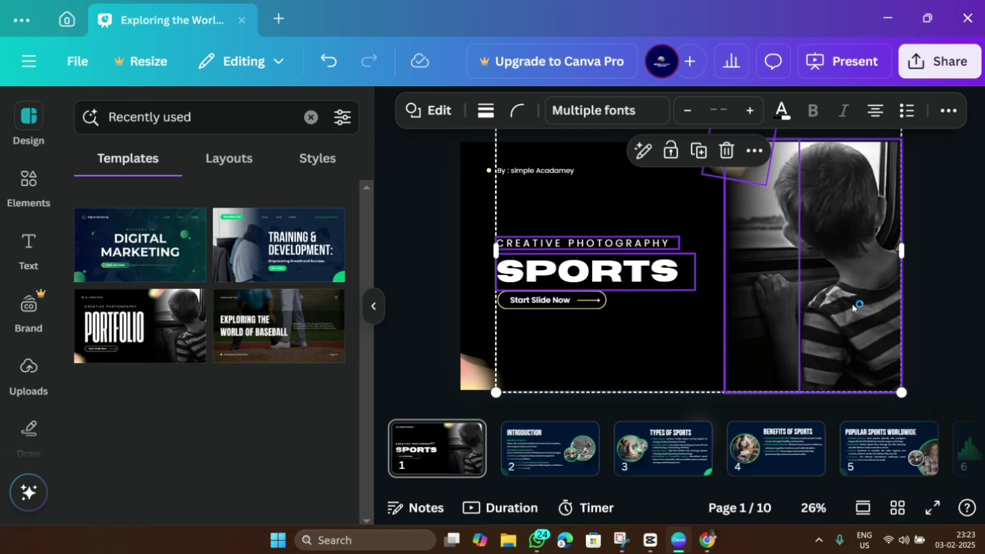
click(958, 321)
drag(967, 387, 733, 165)
key(Delete)
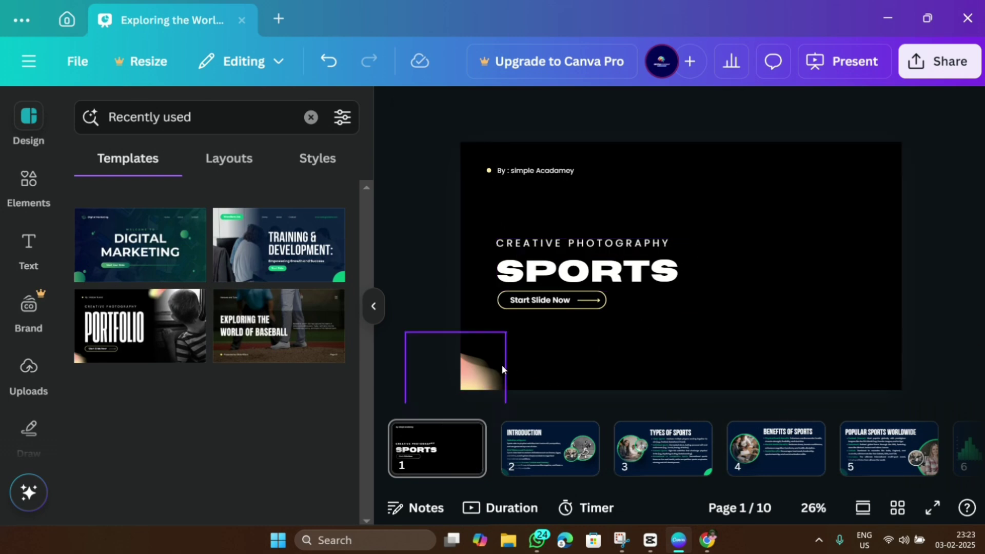
click(484, 371)
key(Delete)
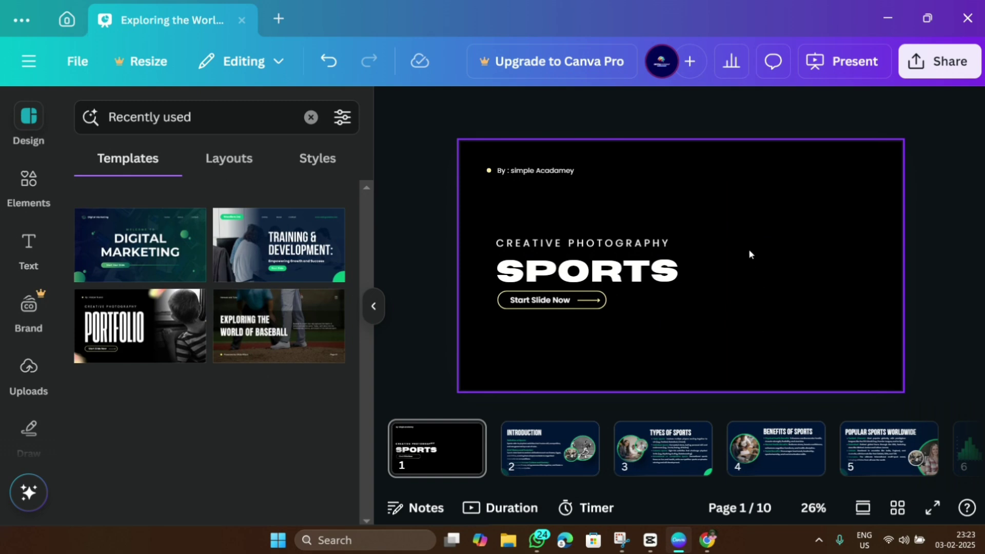
- Switch to Chrome and search Google Images for "background all sports related background"
click(703, 538)
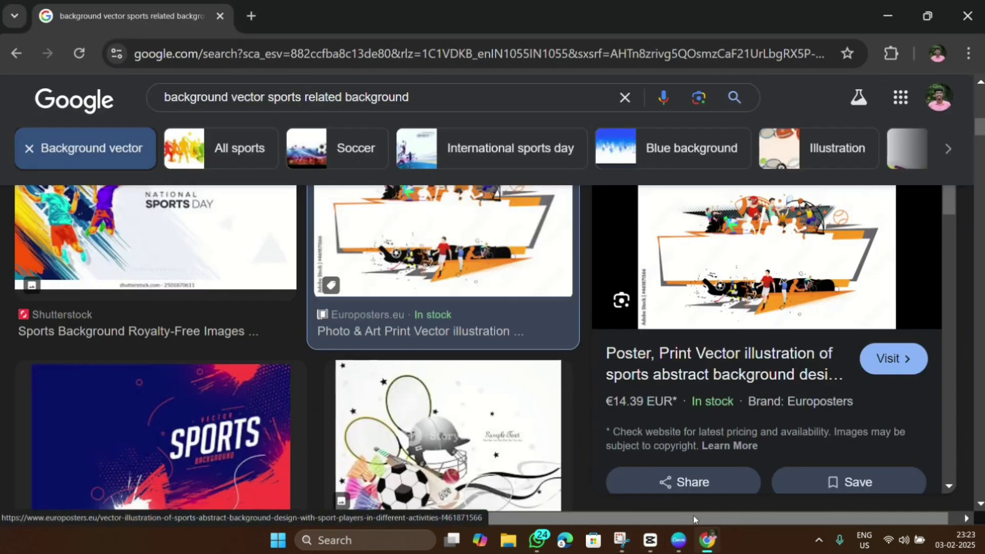
click(268, 97)
key(BackSpace)
key(BackSpace)
key(BackSpace)
key(BackSpace)
key(BackSpace)
key(BackSpace)
key(BackSpace)
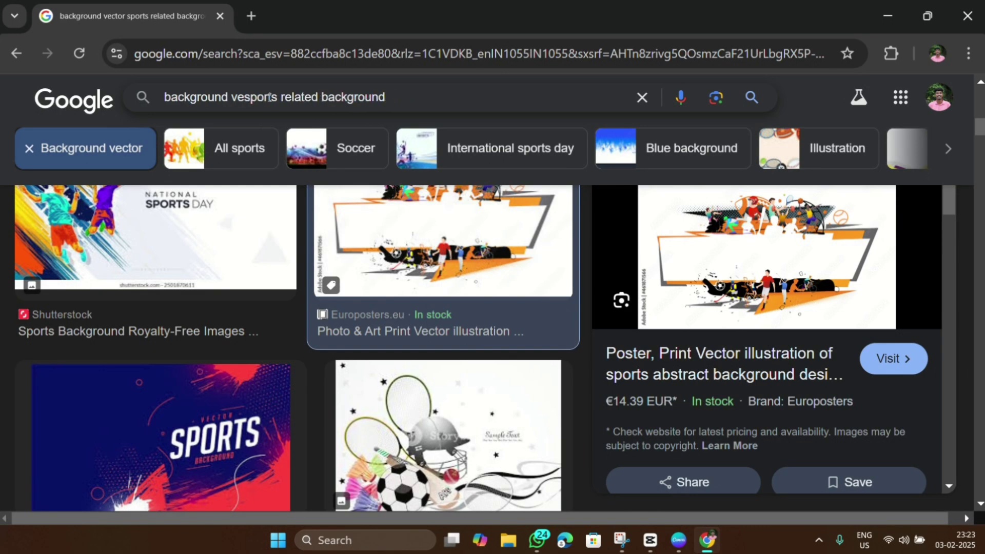
text(a)
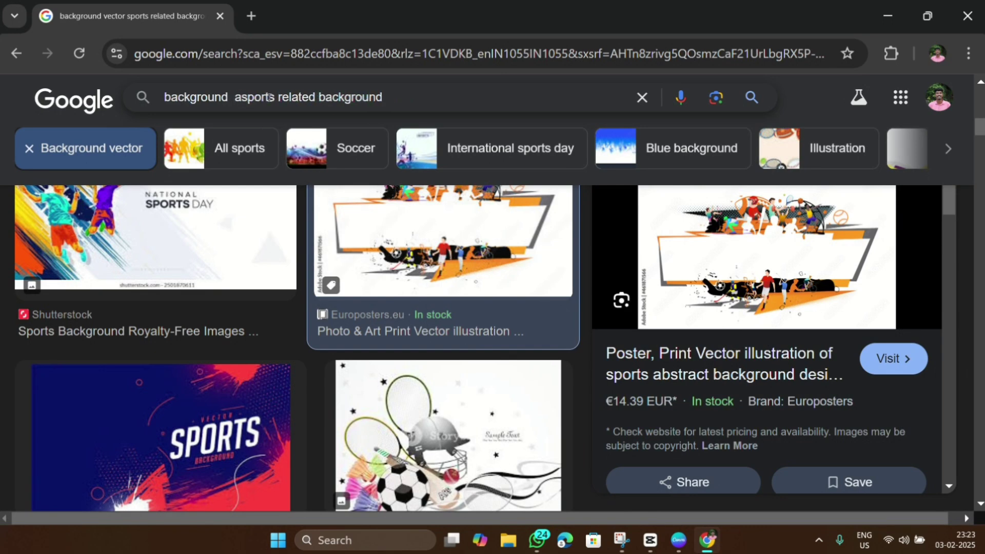
text(ll)
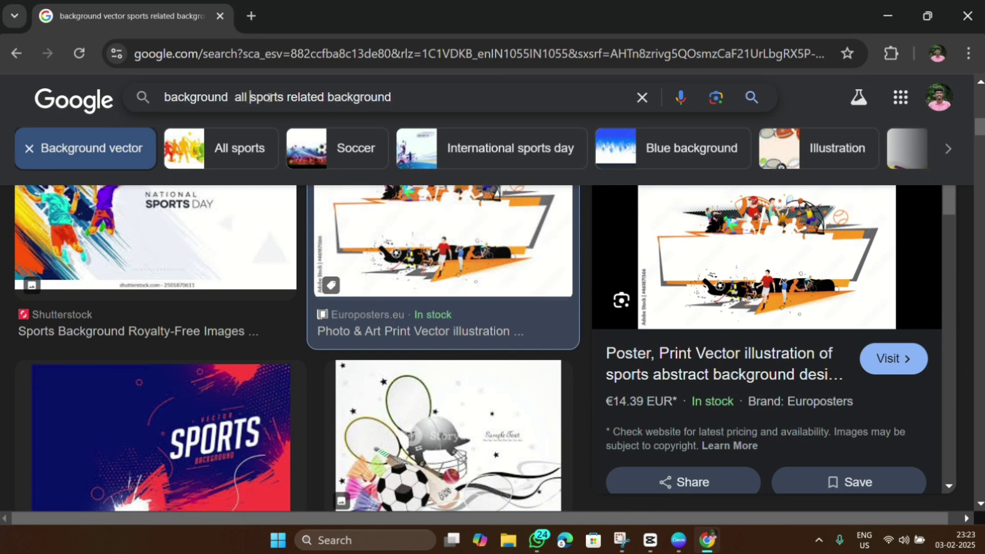
key(BackSpace)
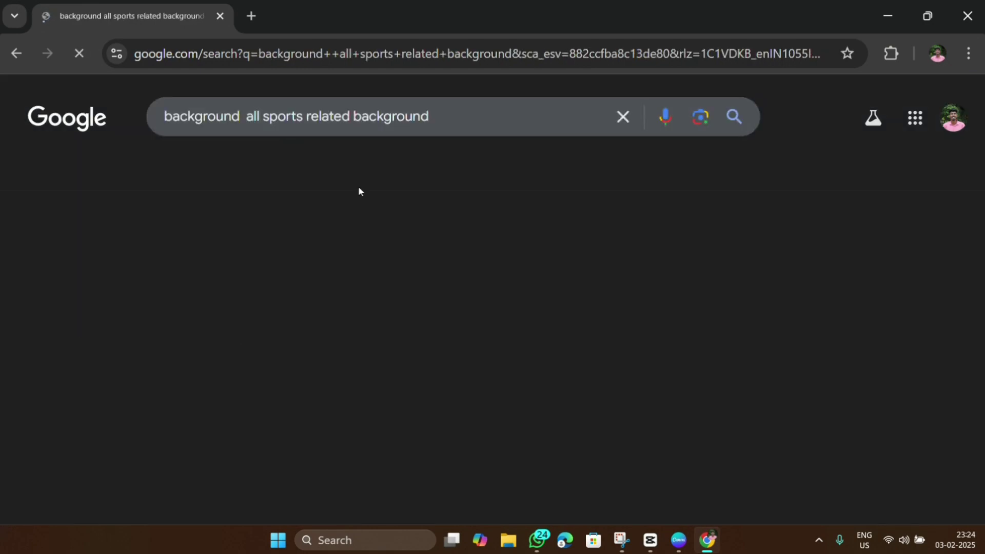
- Save the Shutterstock image of celebrating athletes to Pictures, replacing the existing successful-football-soccer-basketball-baseball-600nw-1034455687.webp file
scroll(437, 271, down, 3)
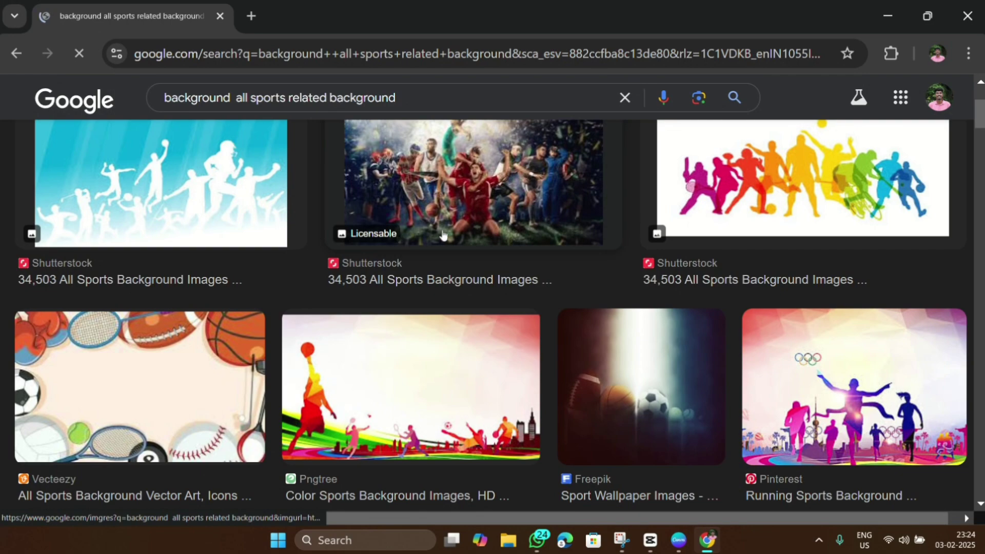
click(491, 198)
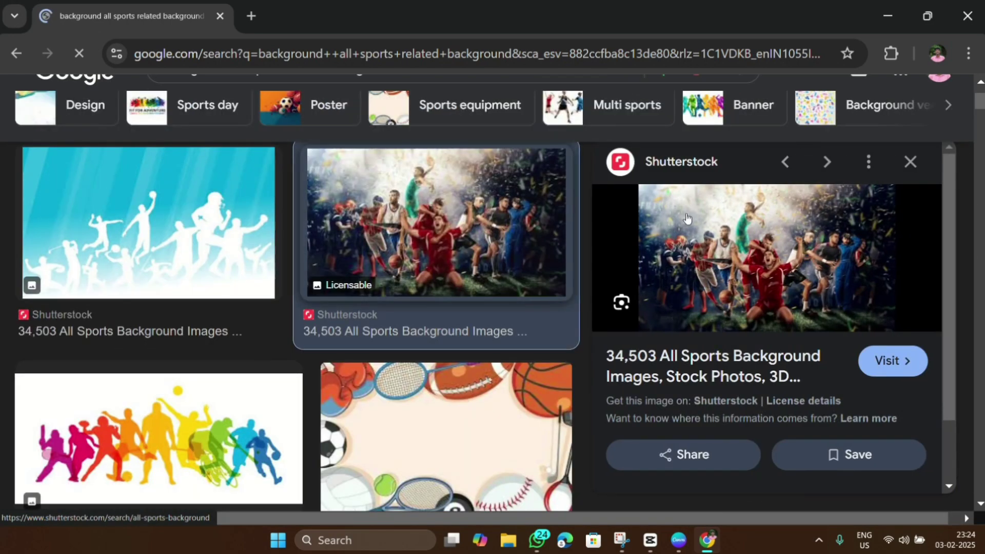
right_click(696, 257)
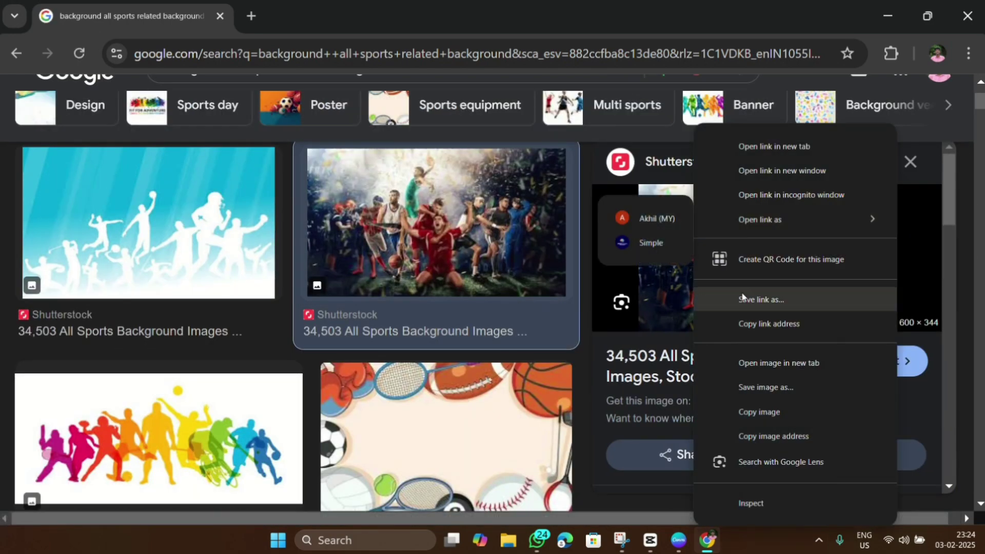
click(774, 390)
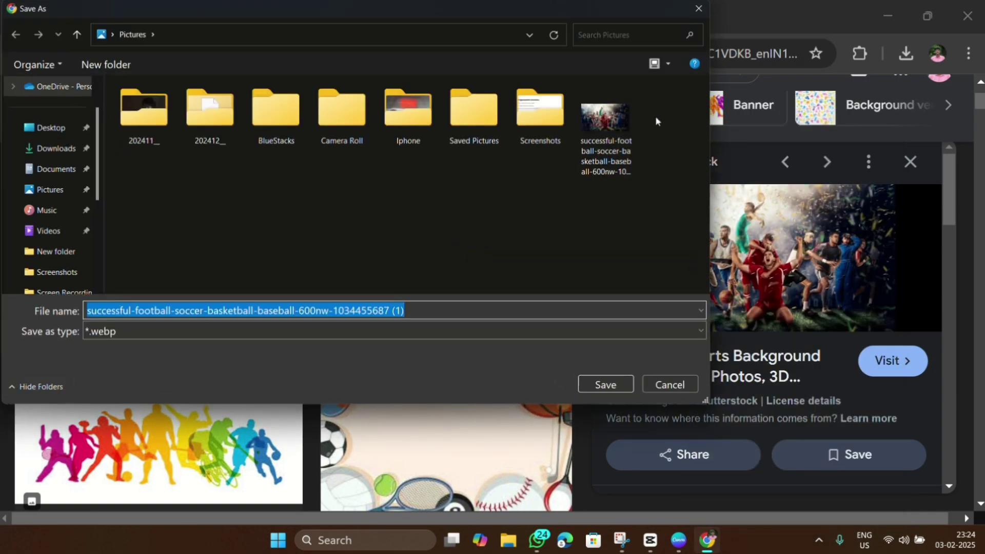
click(605, 120)
click(612, 386)
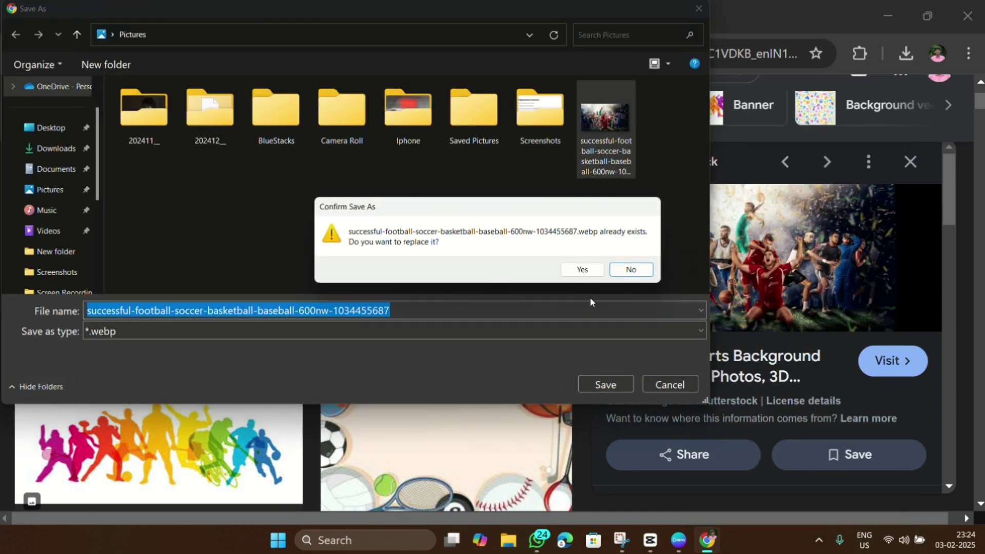
click(597, 275)
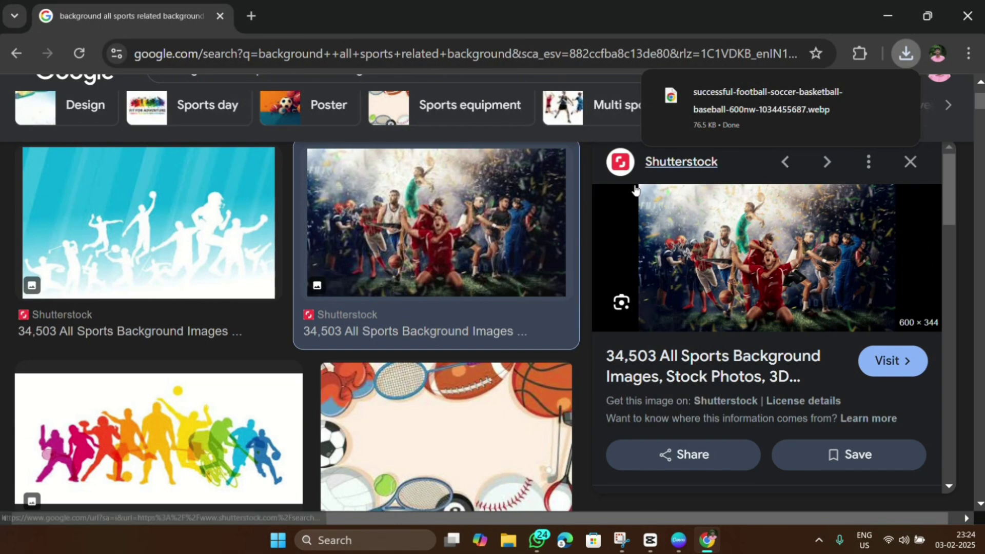
- Switch back to Canva and upload the saved athletes image from File Explorer to the design's image uploads
click(678, 540)
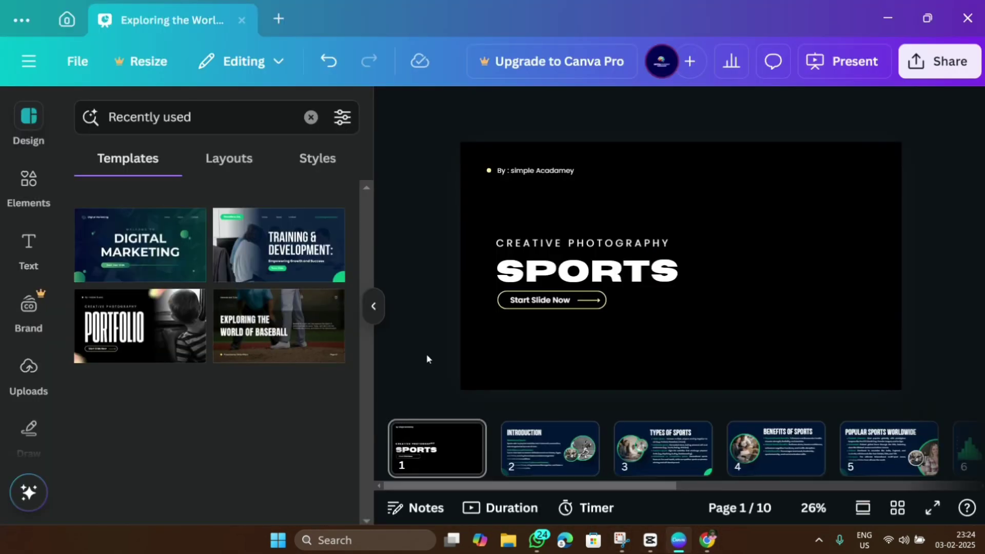
click(28, 372)
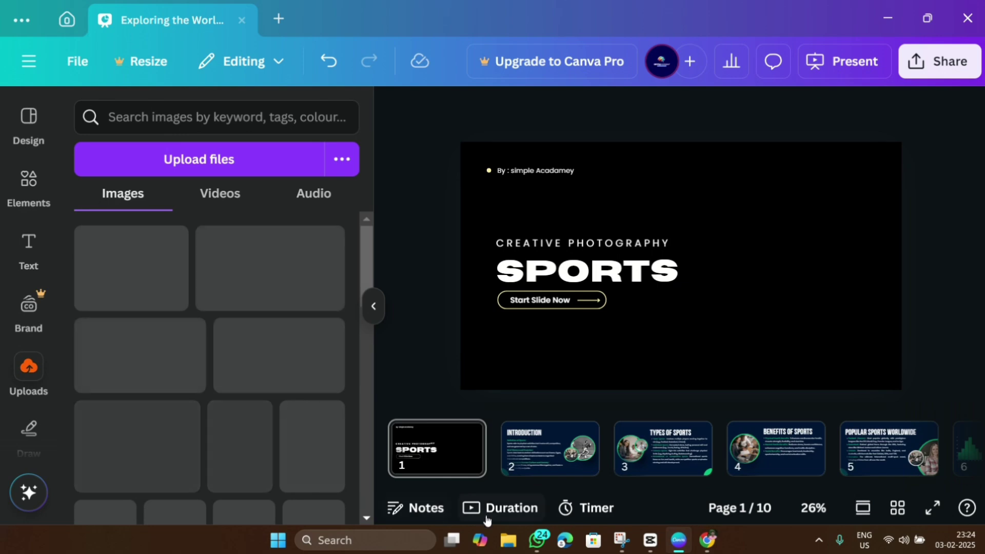
click(507, 540)
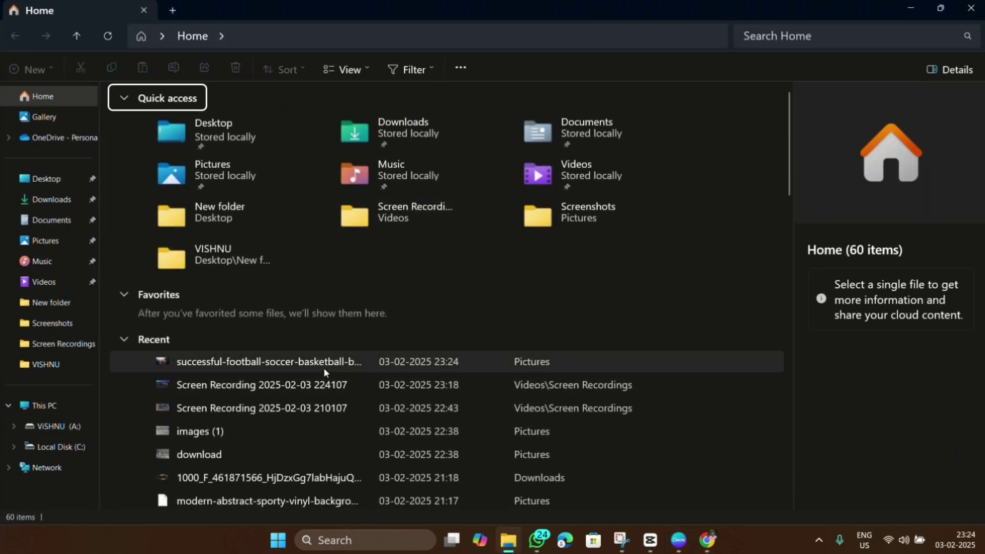
drag(324, 365, 190, 226)
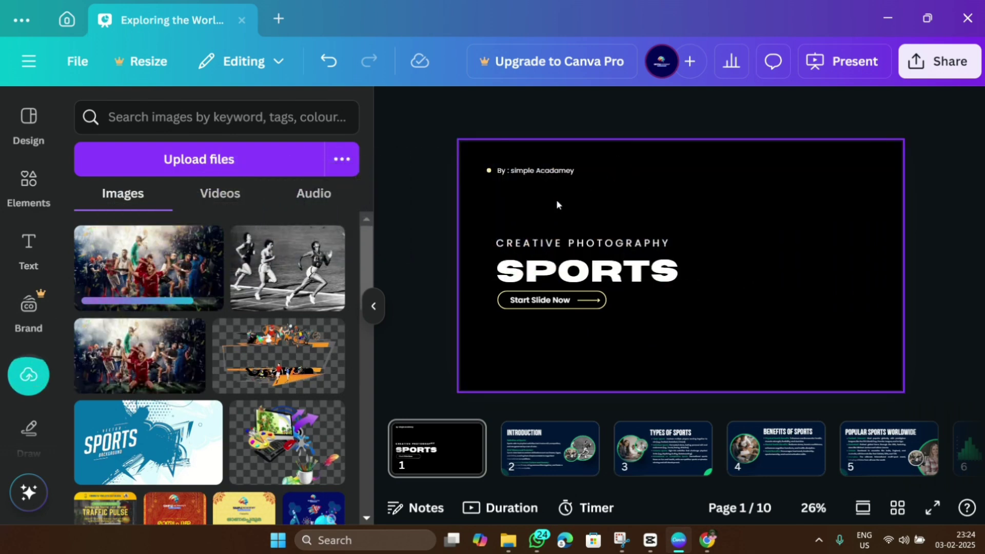
- Change the cover page's background colour to the dark navy from the document colours
click(657, 184)
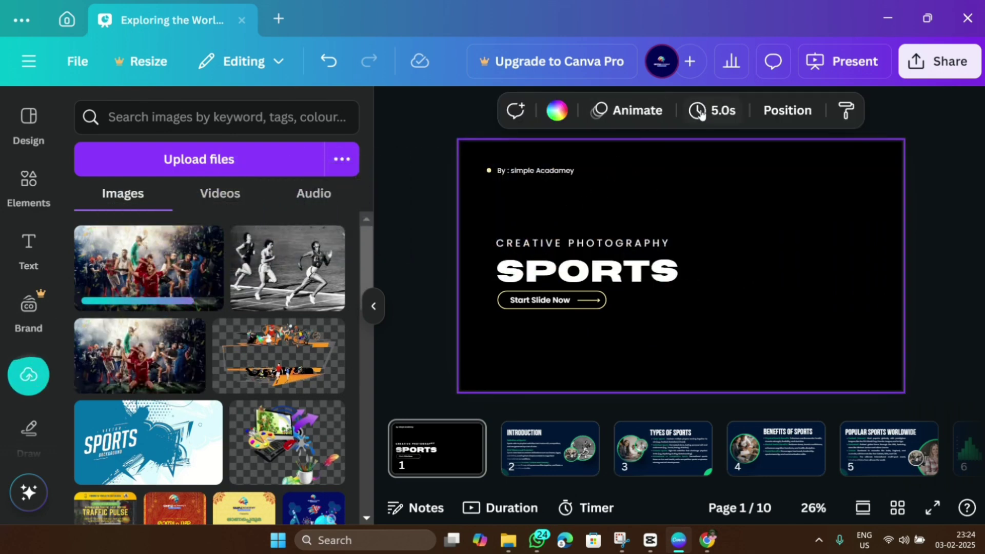
click(556, 110)
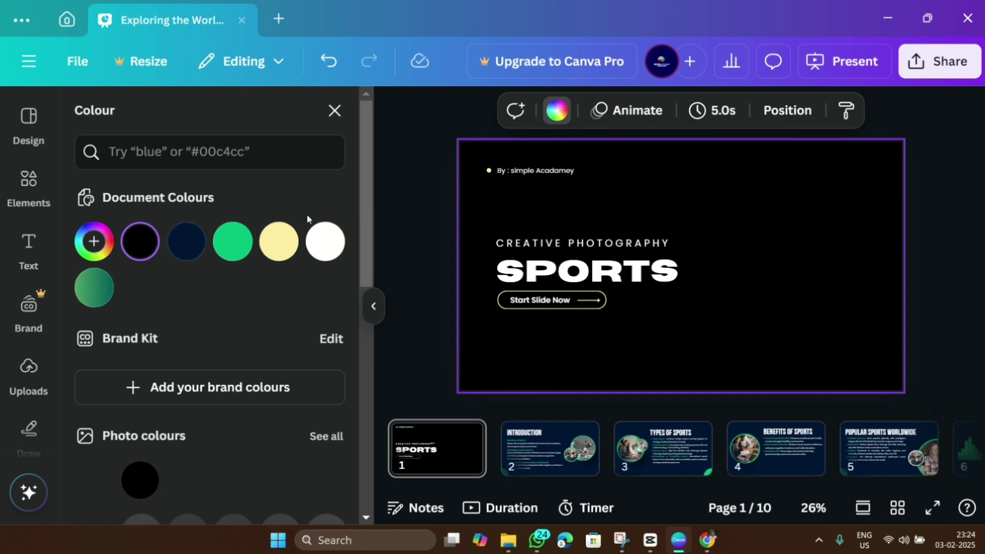
click(187, 246)
click(412, 194)
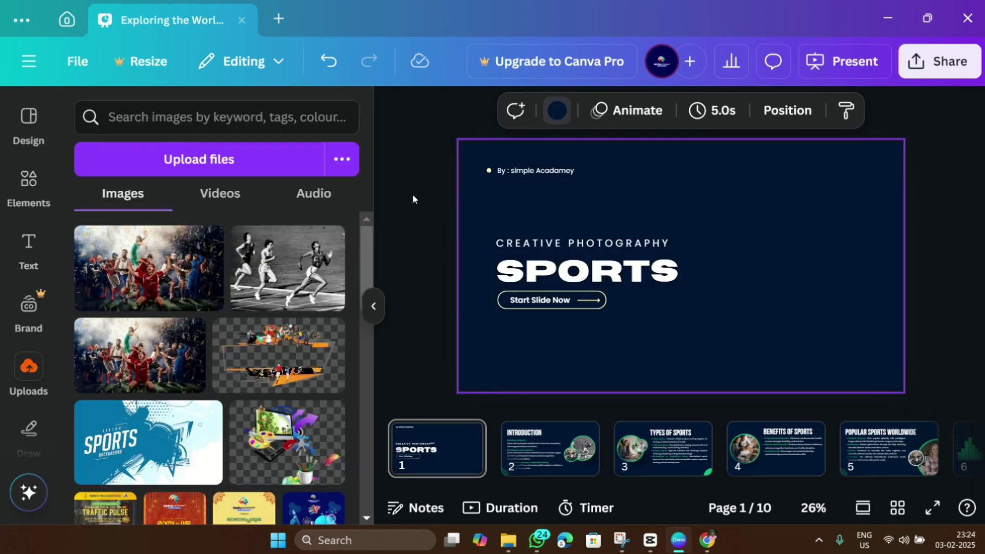
- Add the uploaded athletes image to the cover page and set it as the page background
drag(162, 286, 654, 251)
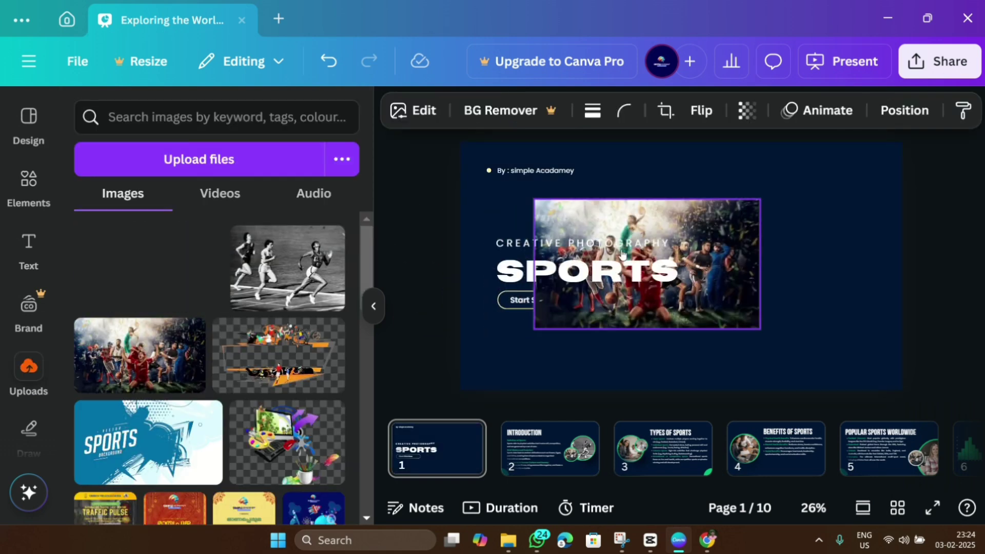
drag(721, 220, 764, 201)
right_click(744, 205)
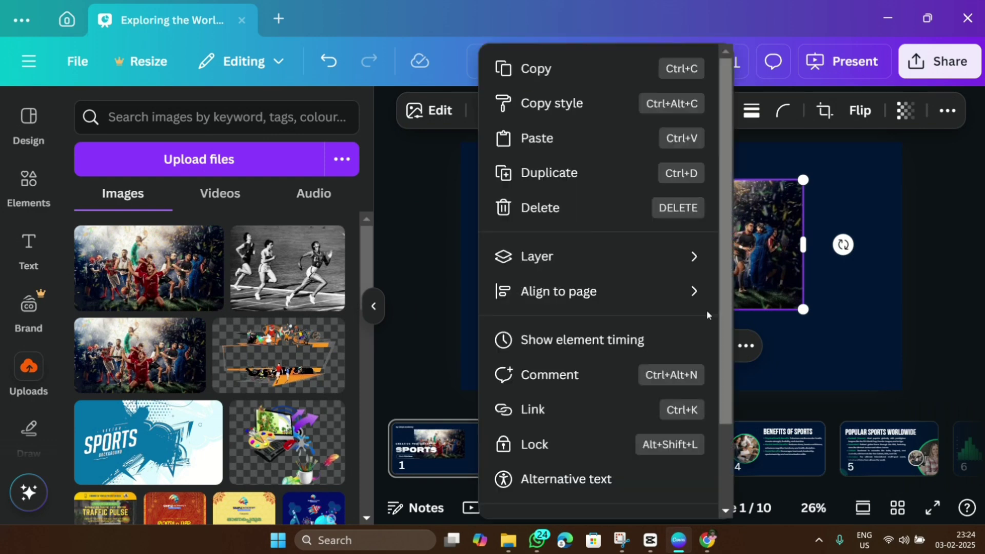
scroll(627, 325, down, 2)
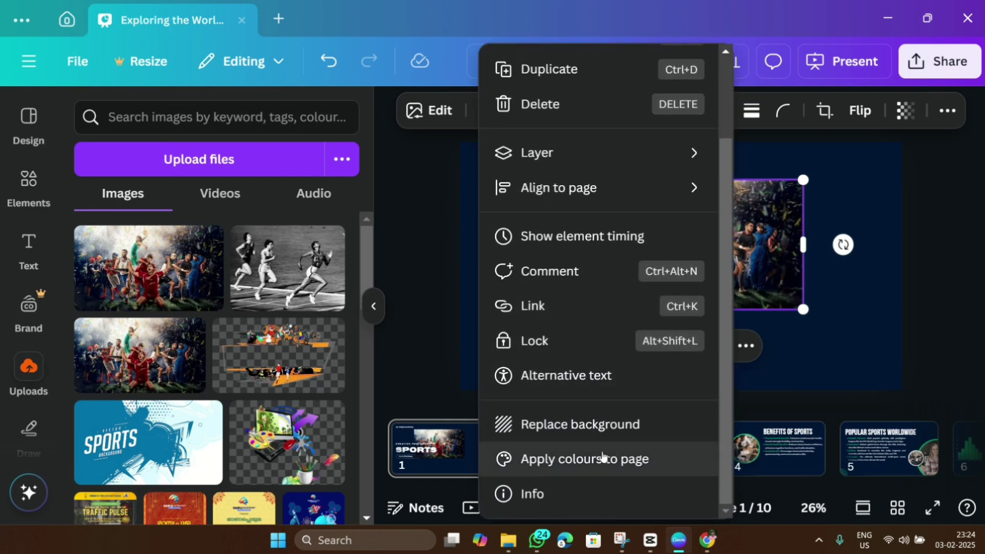
click(605, 421)
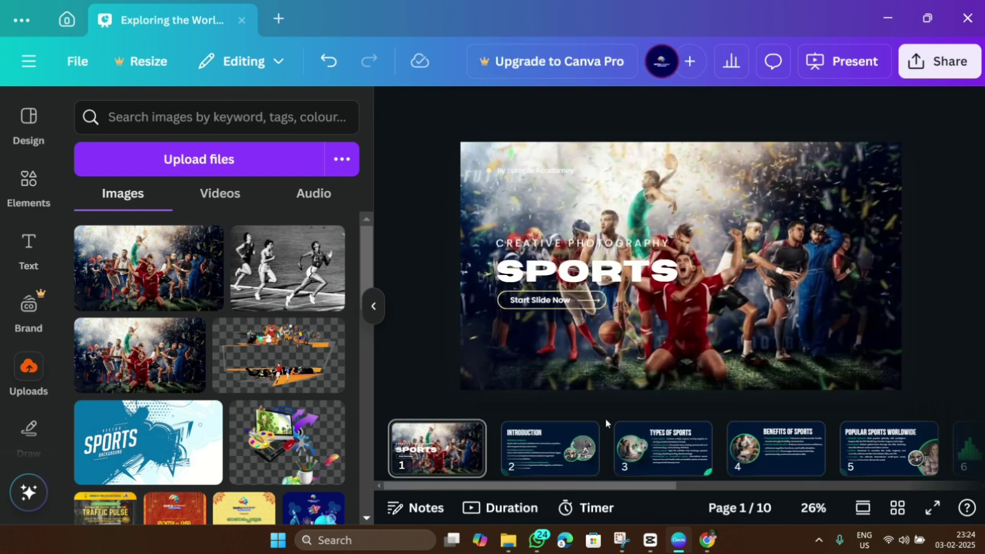
- Reduce the opacity of the cover's athletes background so the navy page colour shows through
click(691, 195)
click(806, 111)
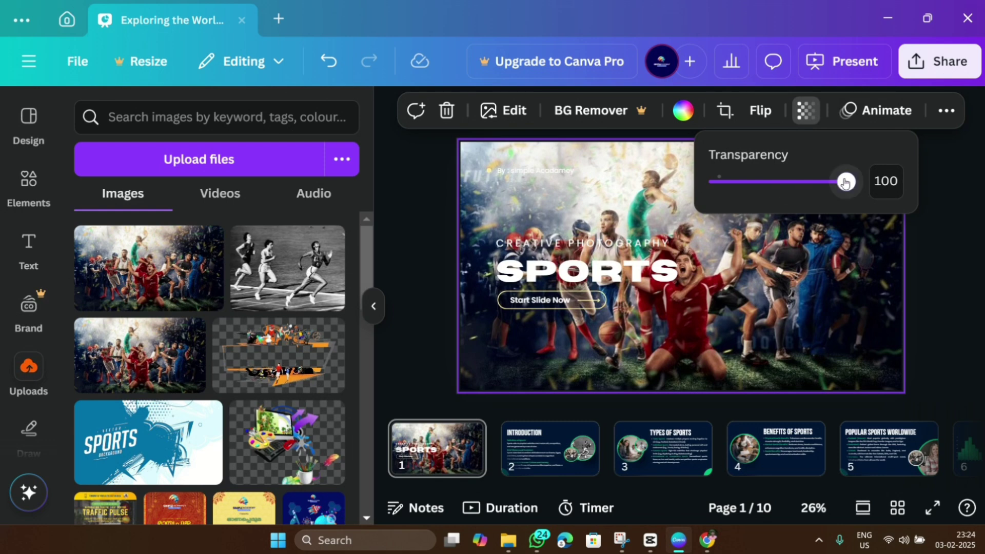
drag(845, 183, 767, 197)
click(950, 271)
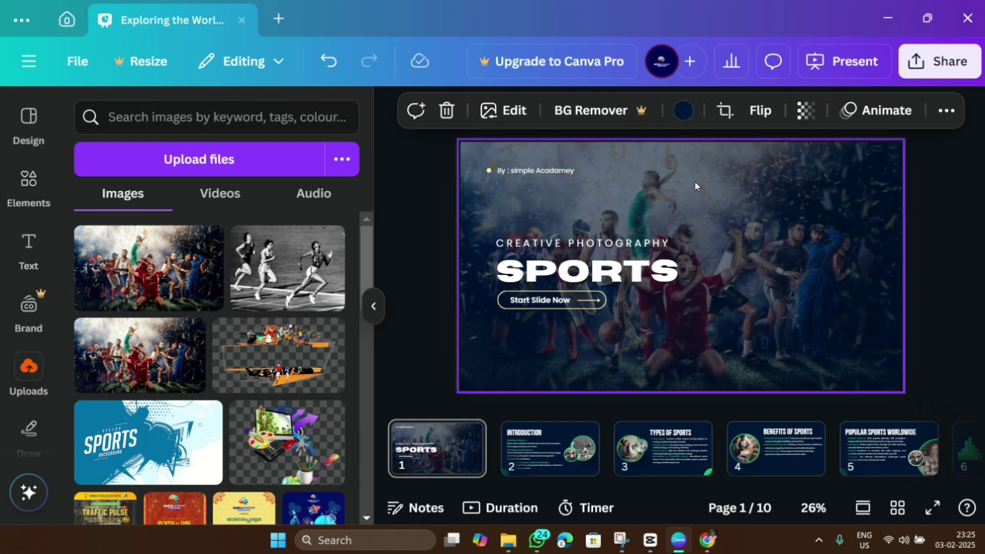
- Change the colour behind the cover's athletes background to black from the document colours
click(683, 111)
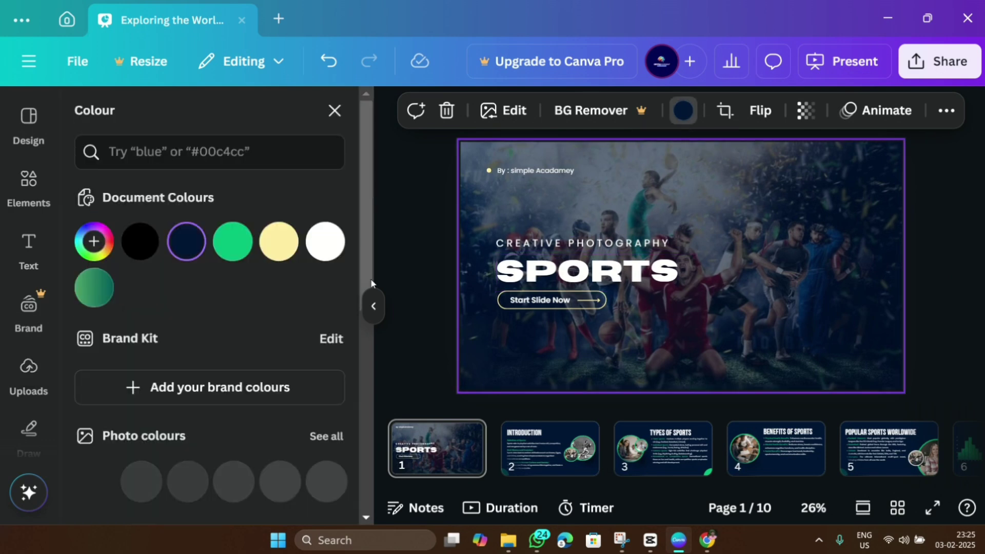
click(141, 246)
click(907, 266)
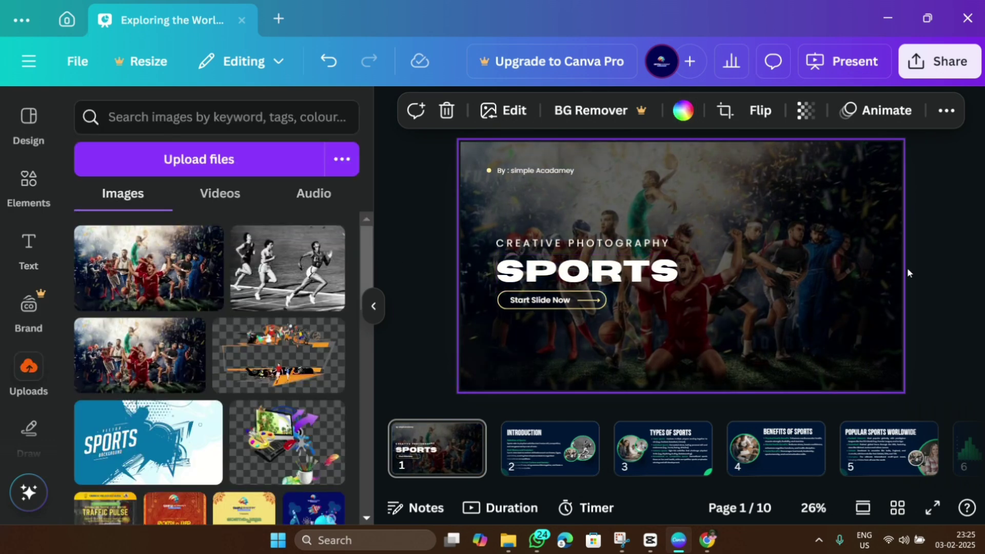
click(925, 264)
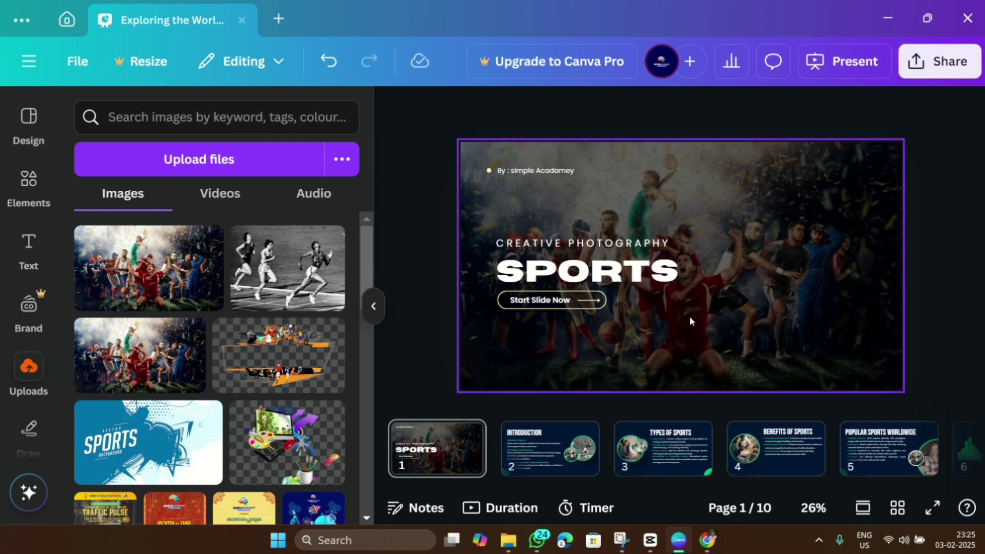
- Try the dark red photo colour with transparency 74 on the cover background, and undo both changes
click(700, 215)
click(681, 111)
click(326, 482)
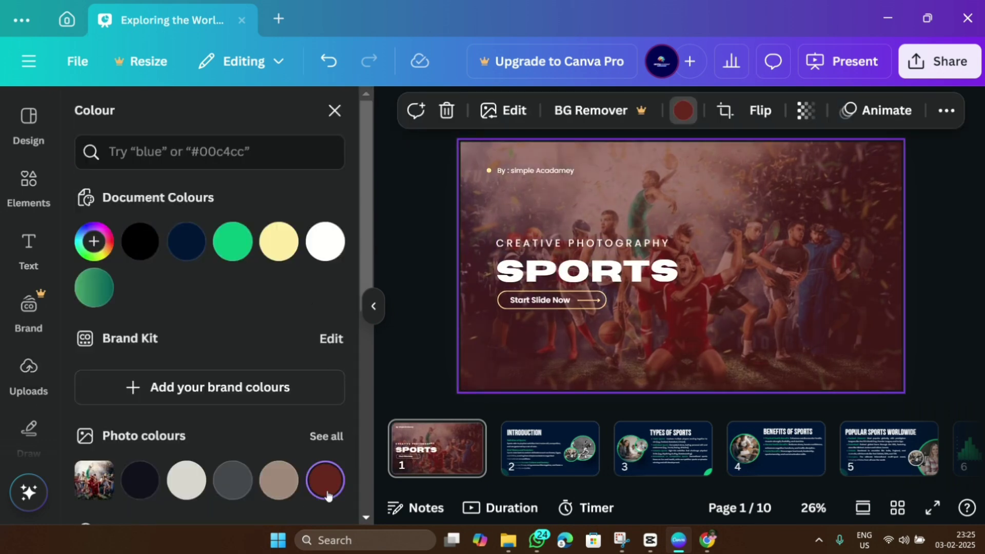
click(804, 111)
drag(754, 187, 815, 185)
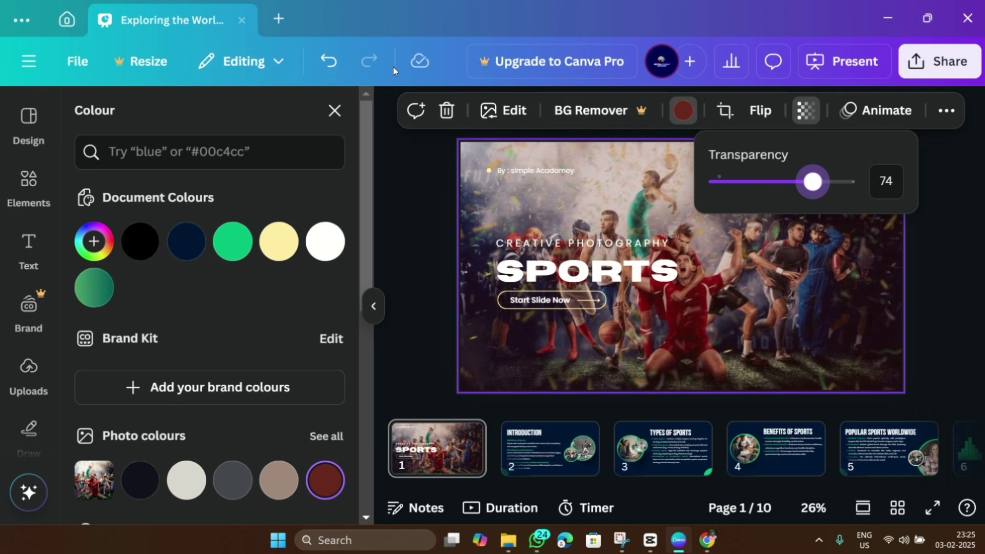
click(330, 65)
click(332, 67)
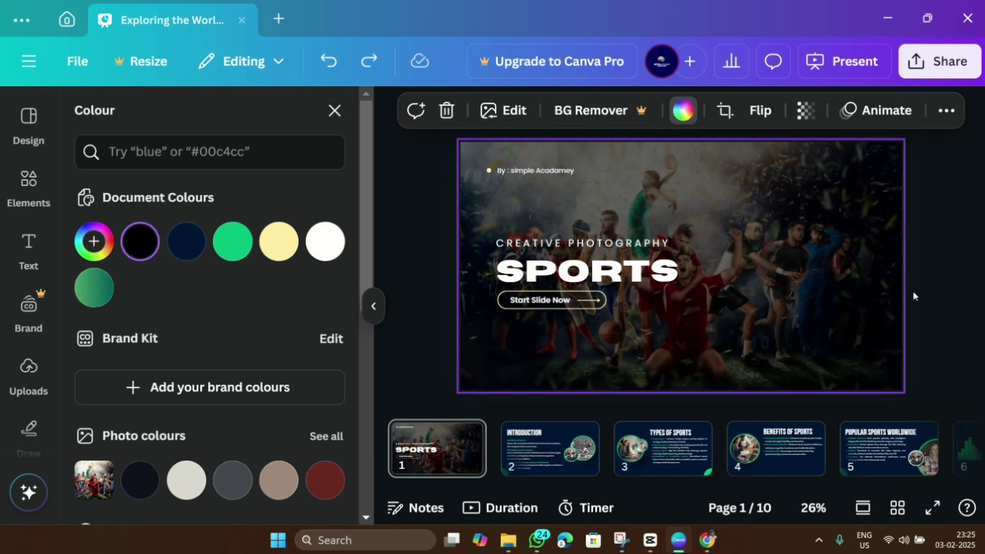
click(935, 281)
click(936, 279)
- Copy the cover's darkened athletes background and paste it onto the Introduction and Types of Sports pages
click(780, 190)
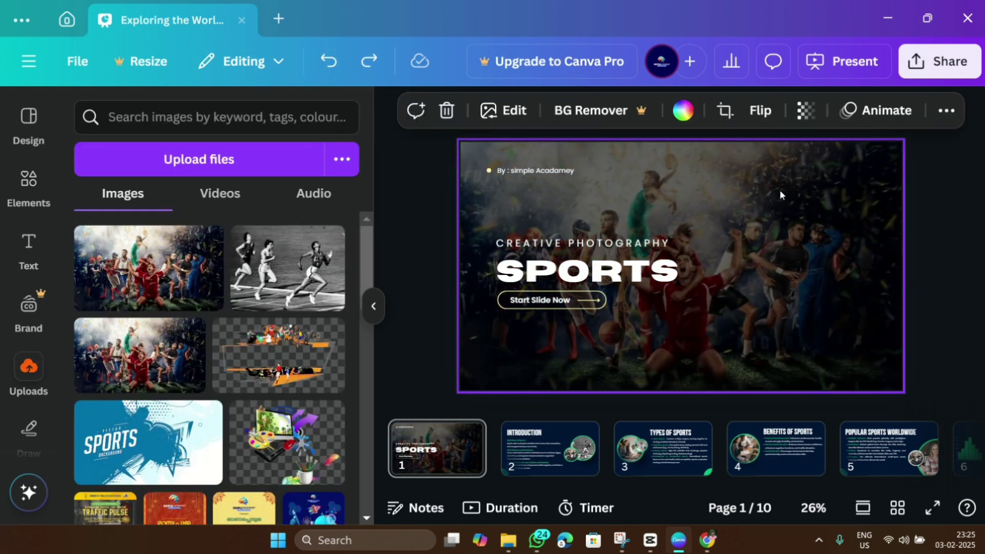
right_click(779, 191)
click(617, 94)
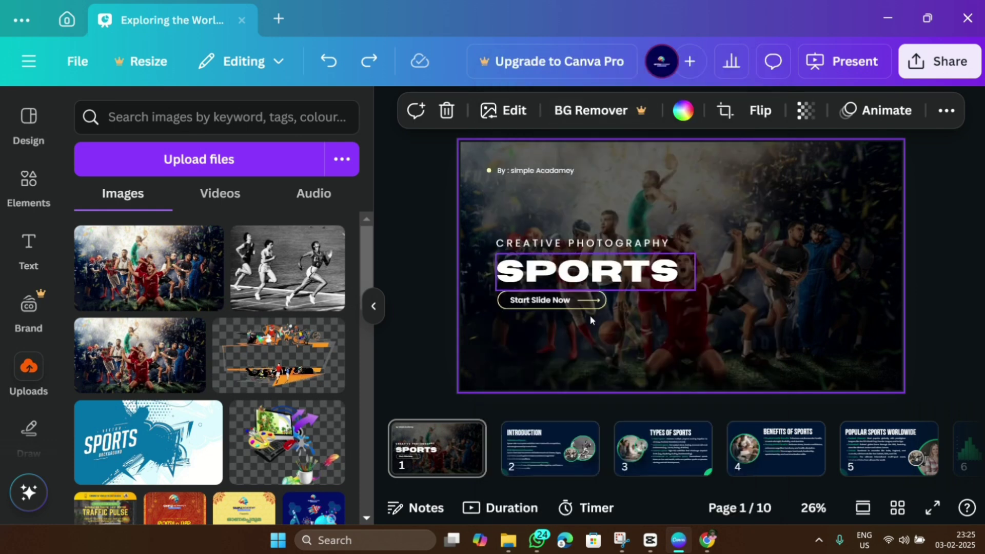
click(549, 443)
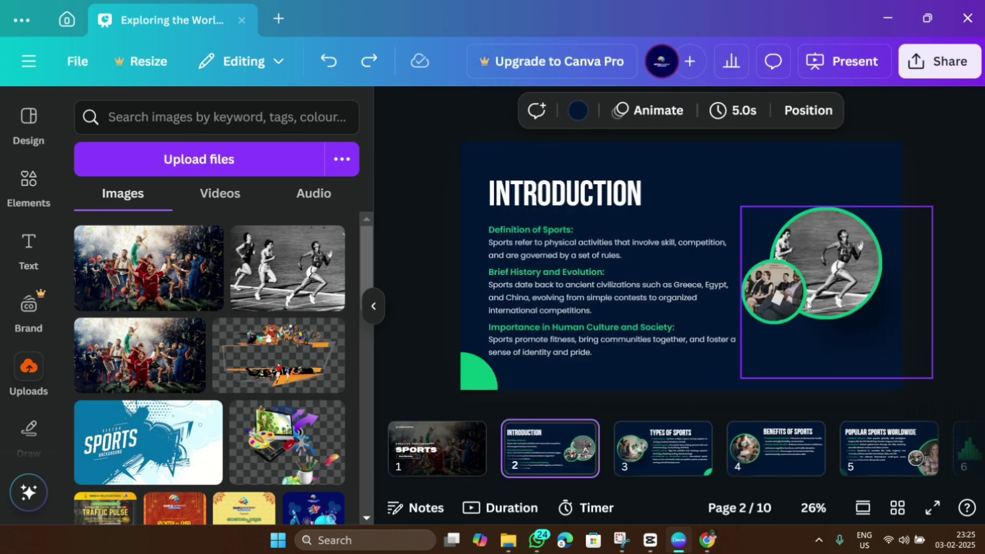
click(796, 182)
key(ctrl+v)
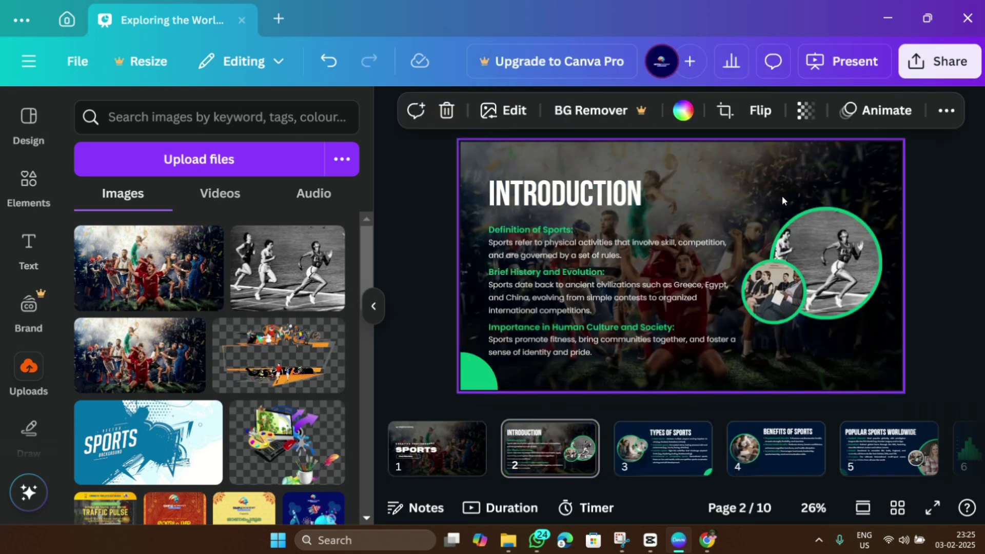
click(692, 461)
click(806, 165)
key(ctrl+v)
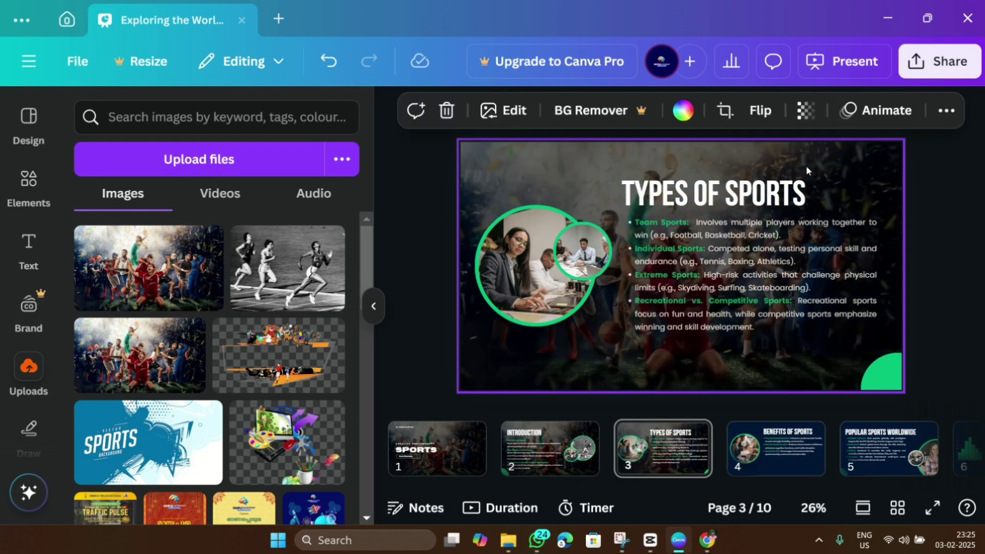
- Paste the copied athletes background onto pages 4, 5 and 6
click(782, 450)
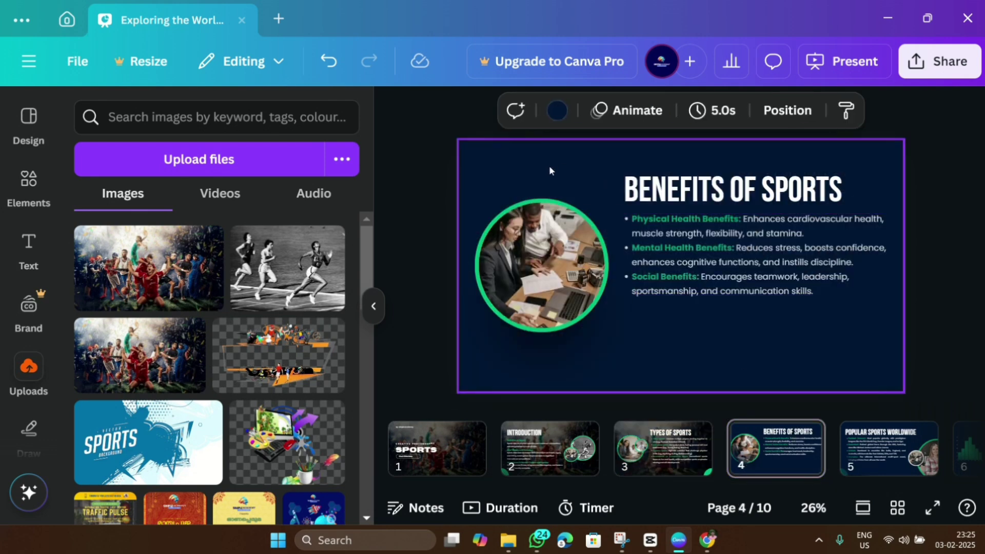
key(ctrl+v)
click(889, 449)
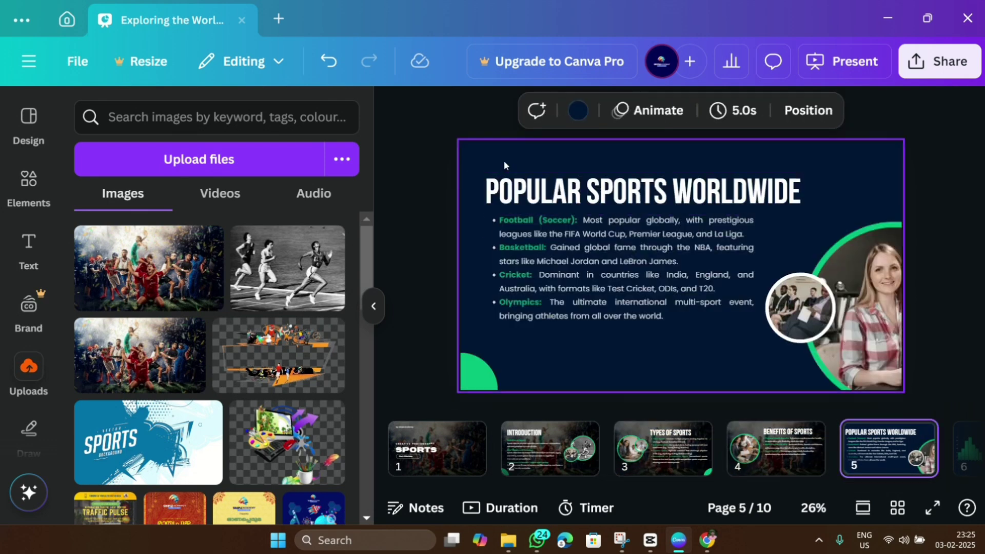
click(494, 162)
key(ctrl+v)
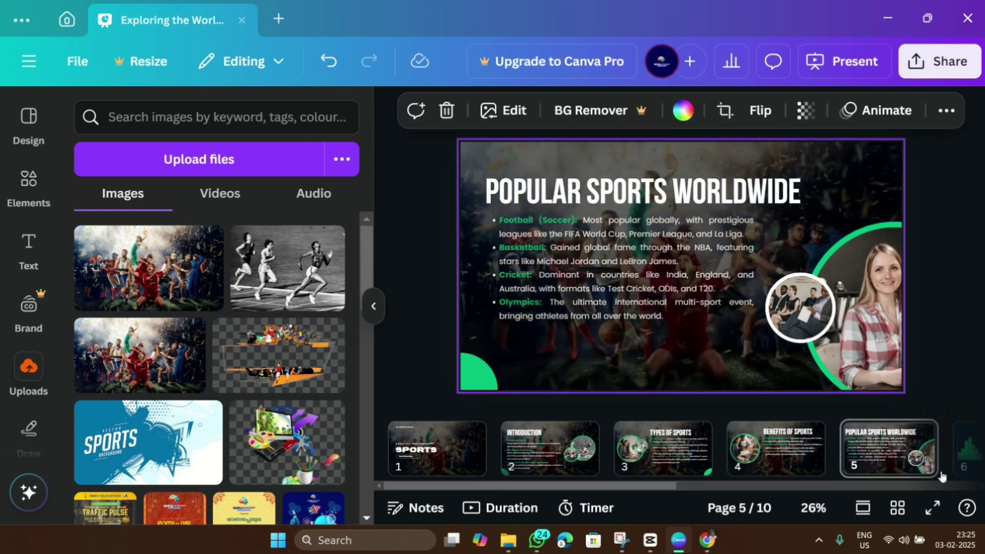
scroll(698, 484, down, 5)
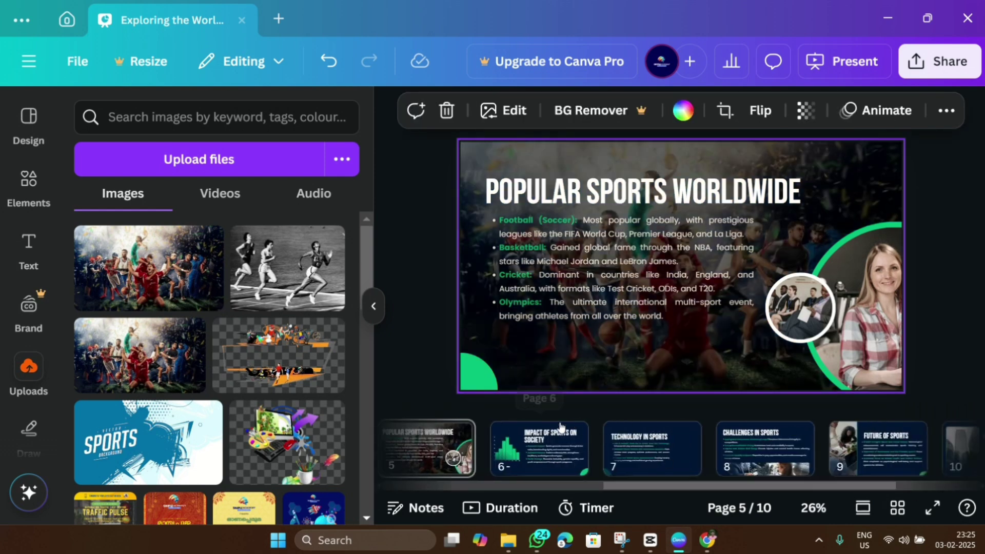
click(558, 466)
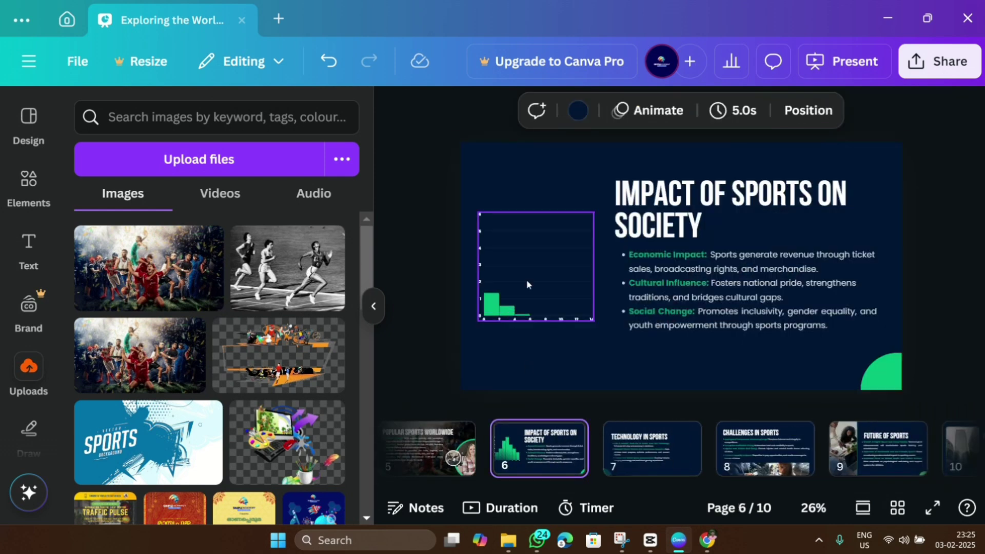
key(ctrl+v)
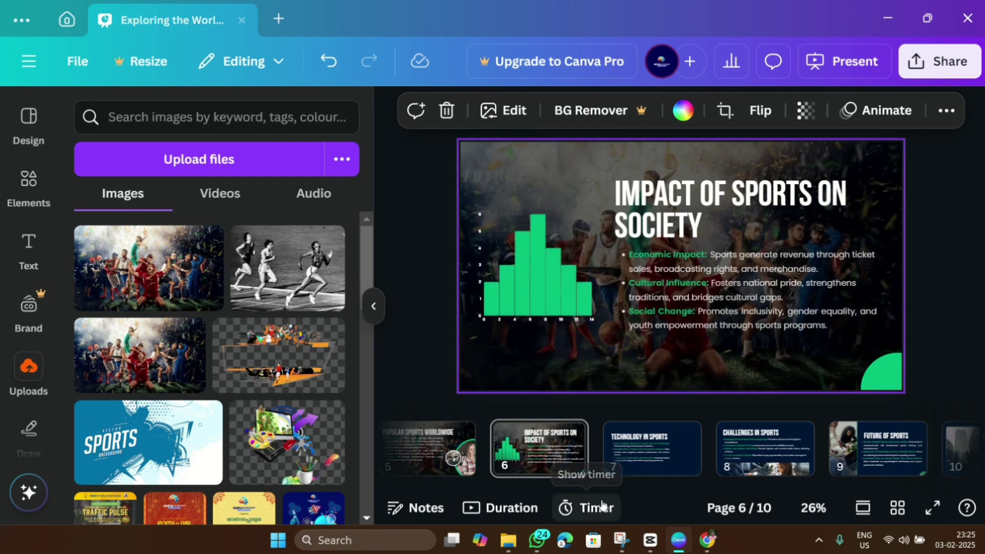
- Return to the cover page and place the uploaded laptop and art supplies image beside the SPORTS title
scroll(398, 469, left, 5)
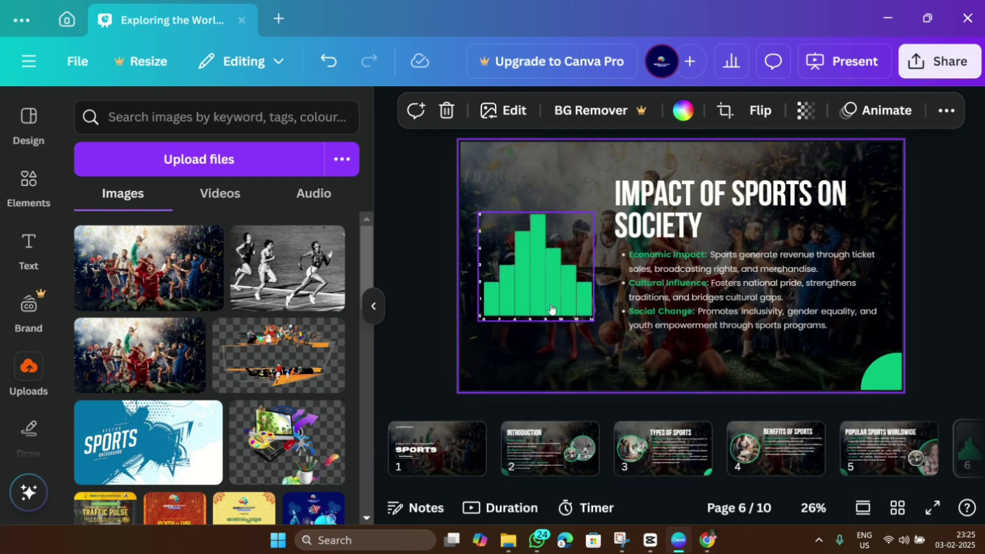
click(459, 455)
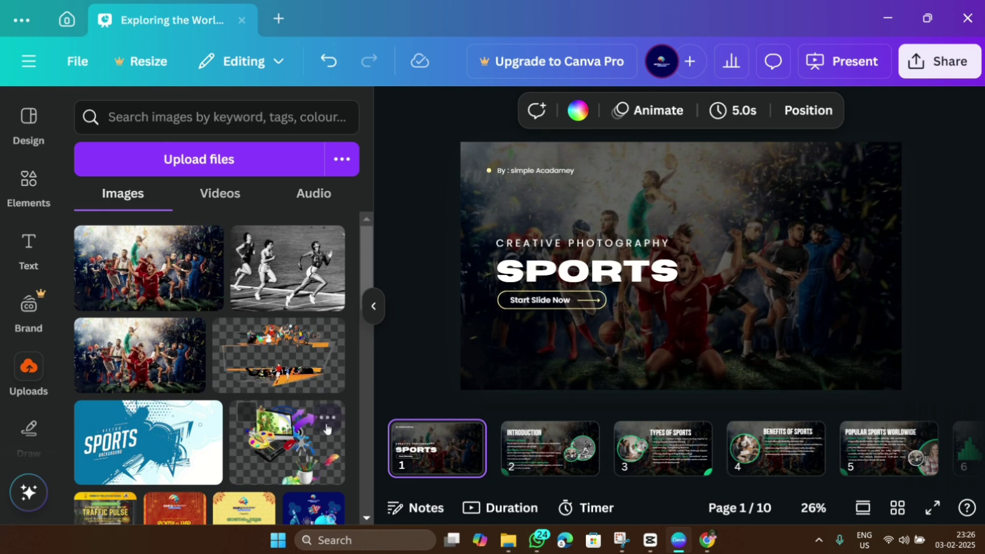
scroll(308, 421, down, 2)
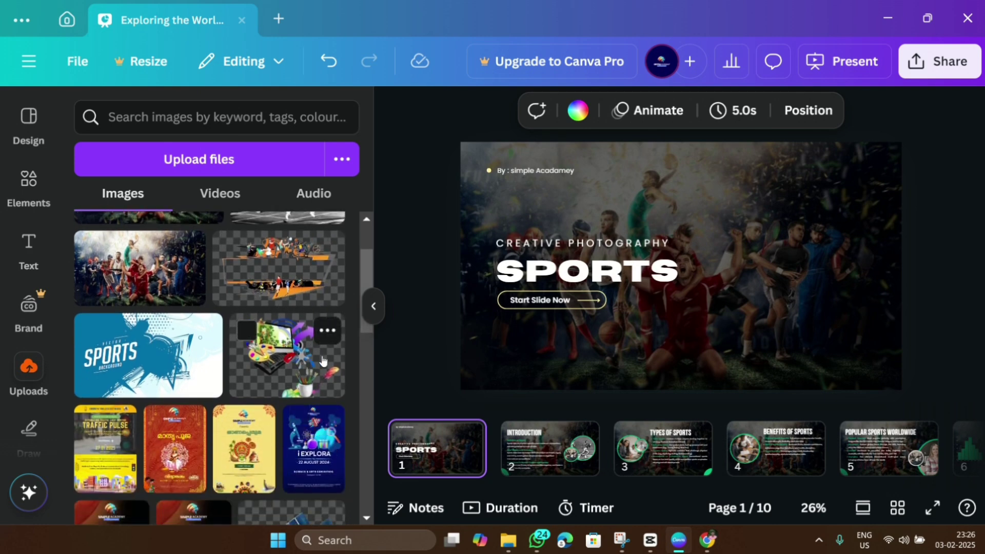
drag(341, 329, 776, 243)
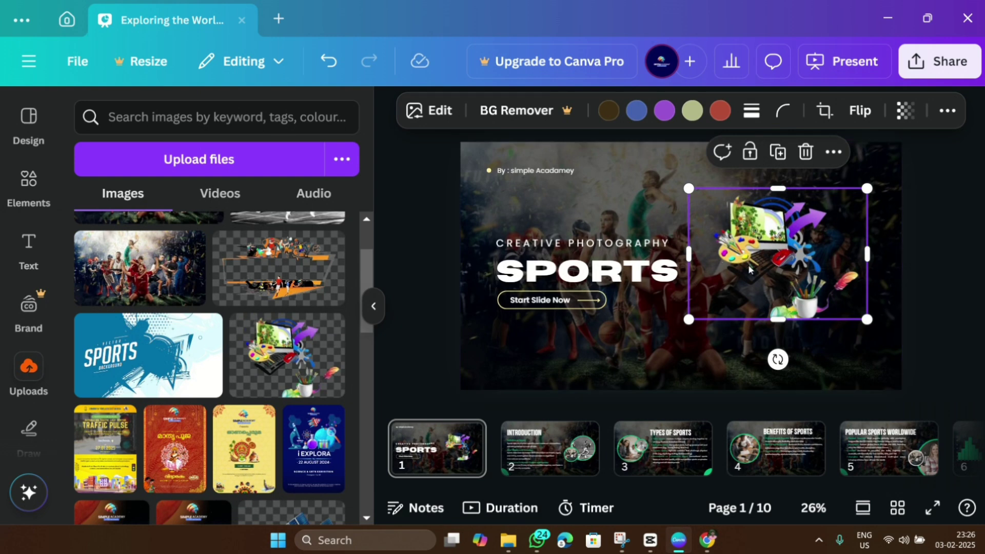
- Place the black-and-white runners photo in the Introduction page's circular frames and the large circular frame on the Types of Sports page
click(553, 459)
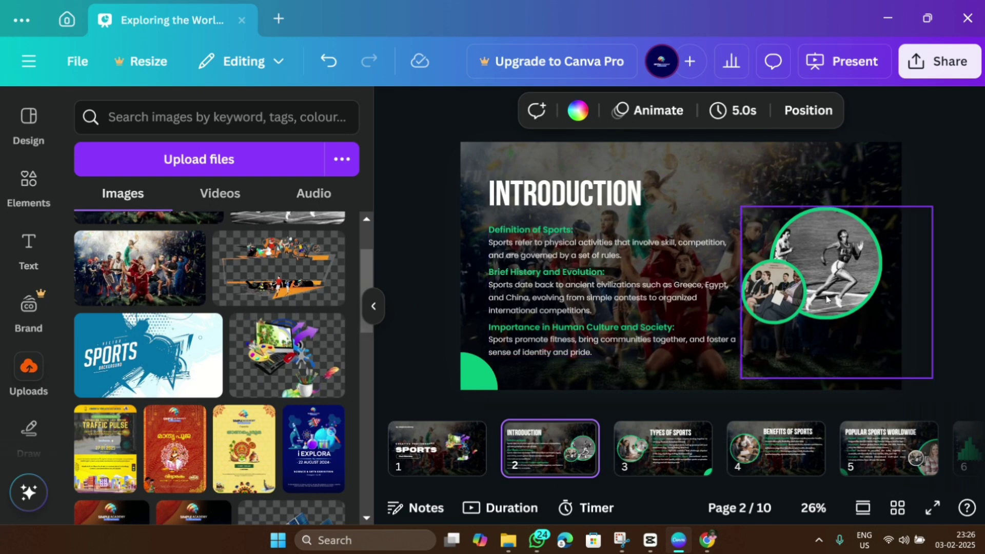
scroll(199, 320, up, 2)
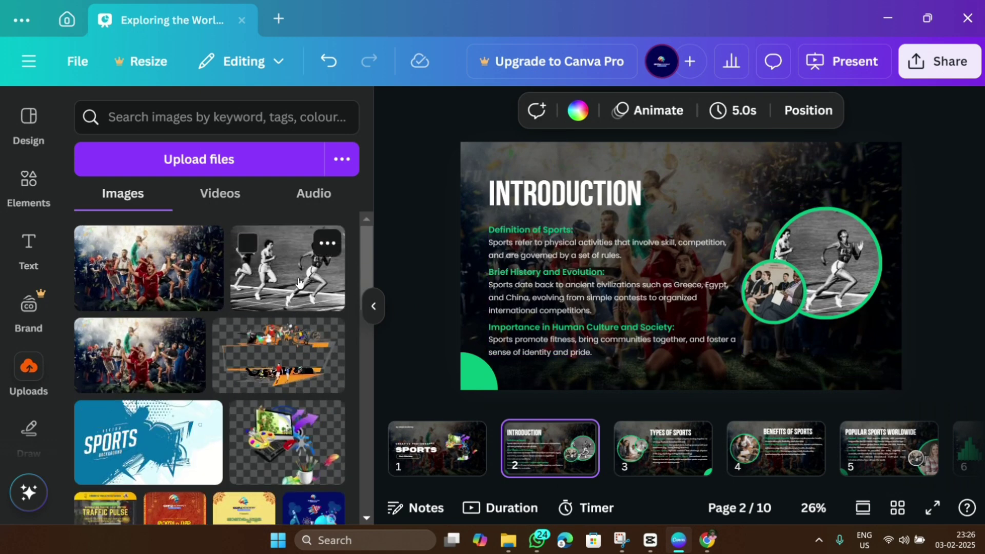
drag(314, 279, 763, 309)
drag(779, 291, 784, 303)
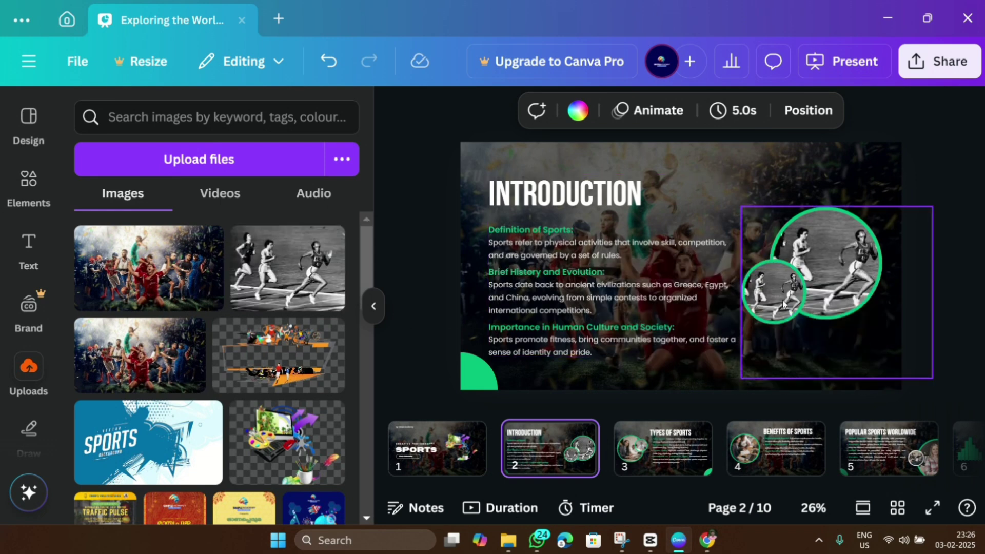
scroll(792, 300, down, 3)
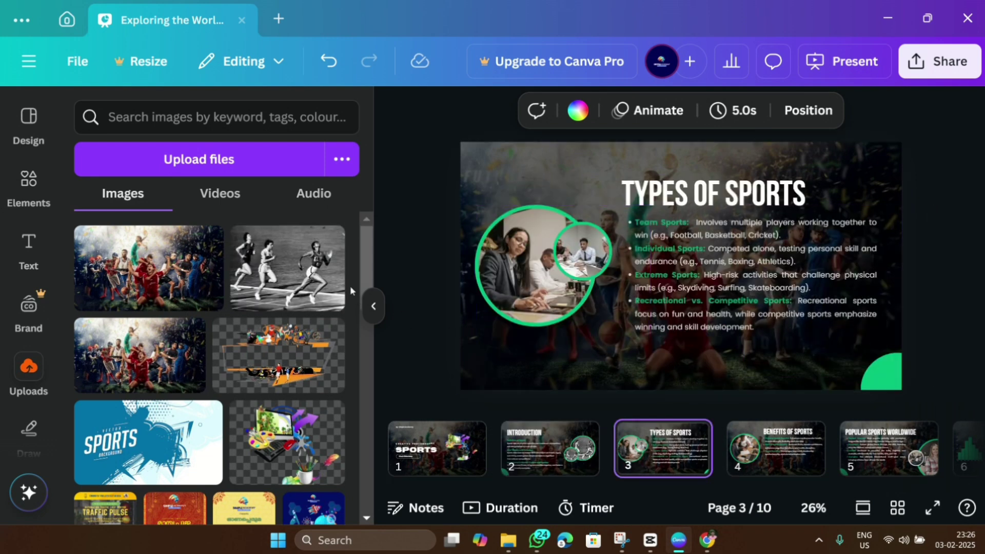
drag(338, 285, 553, 269)
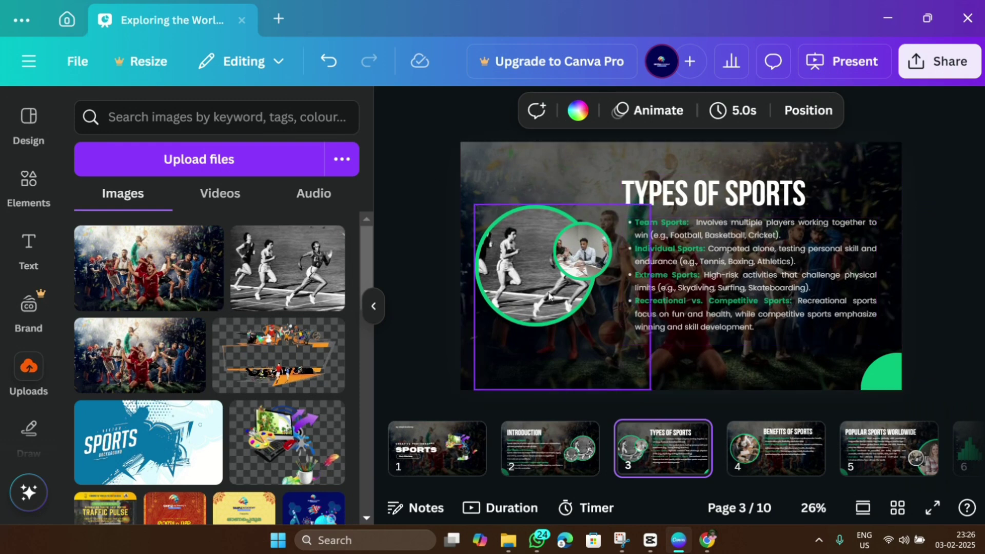
- Search the elements for frames and add the slanted parallelogram frame over the circular photos on the Types of Sports page
click(29, 184)
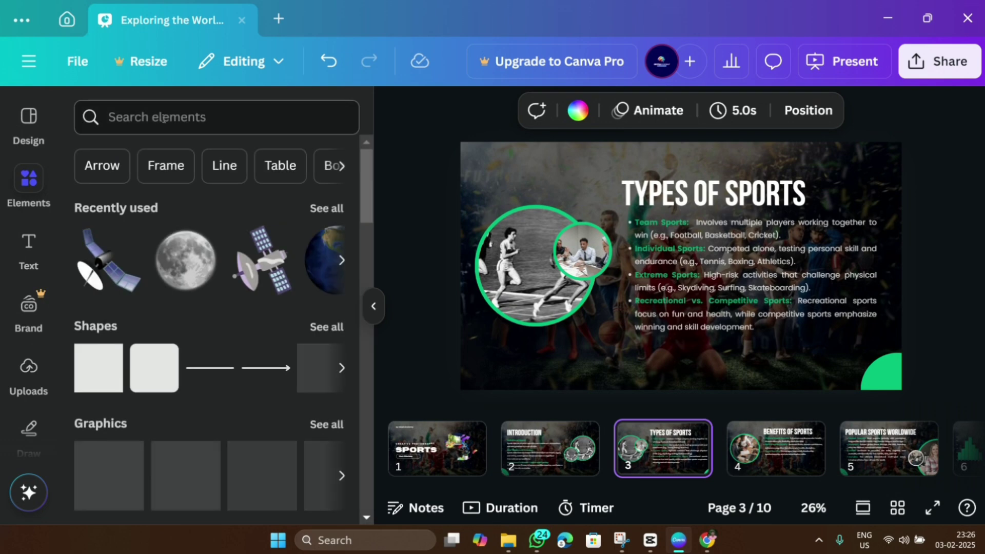
text(fra)
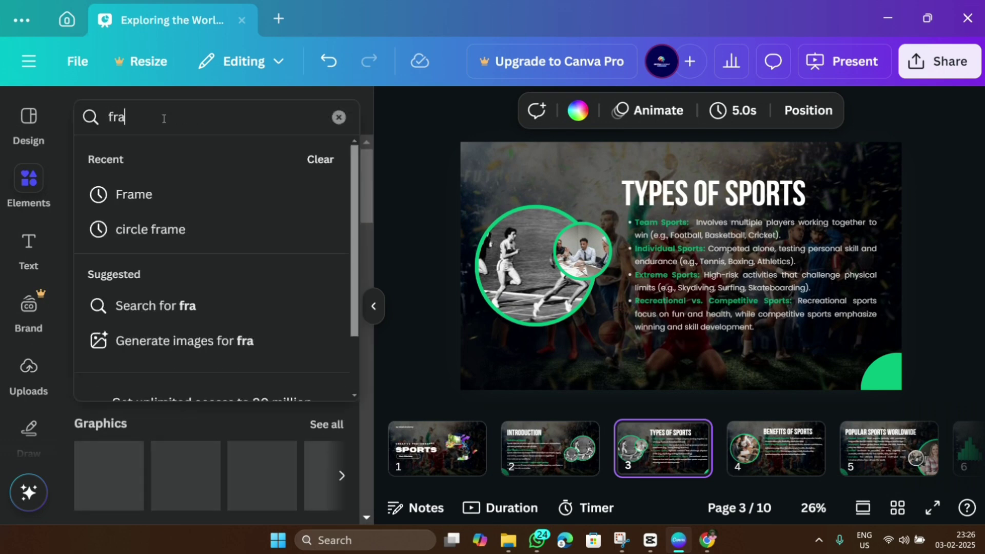
click(169, 198)
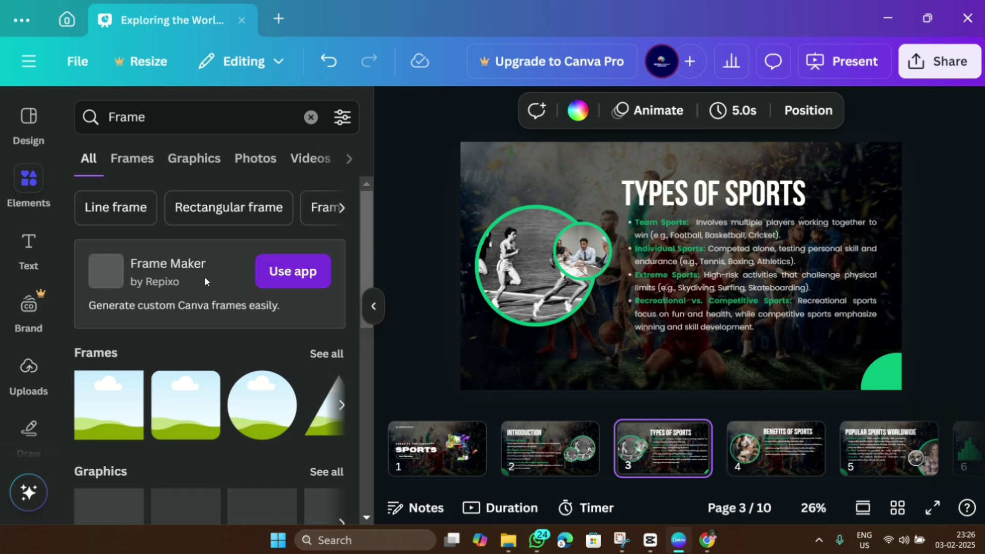
click(327, 355)
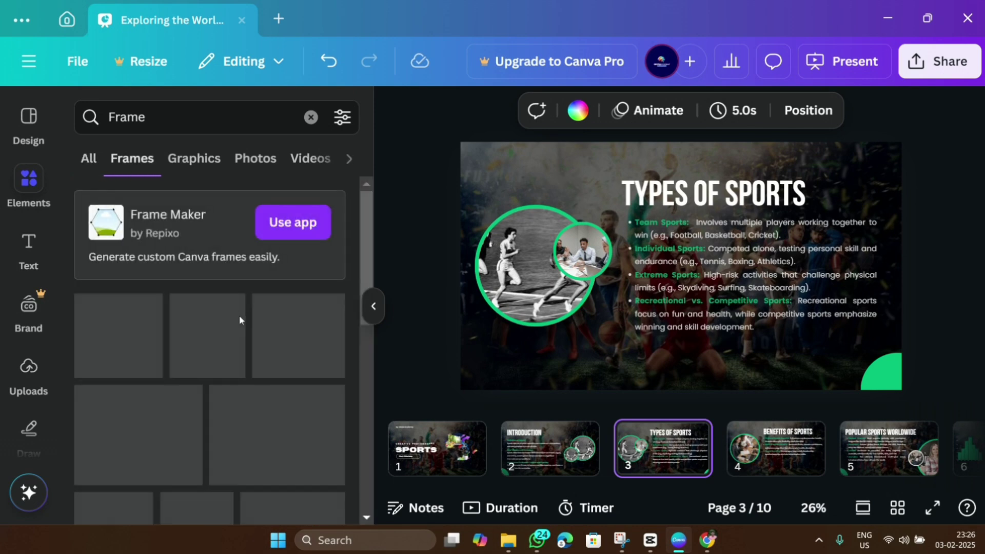
scroll(239, 320, down, 10)
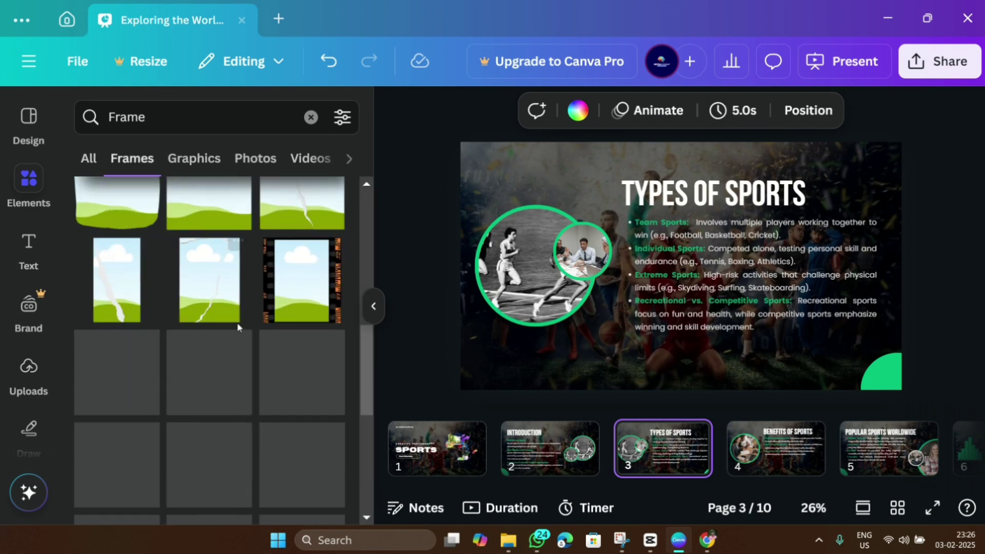
scroll(234, 319, up, 3)
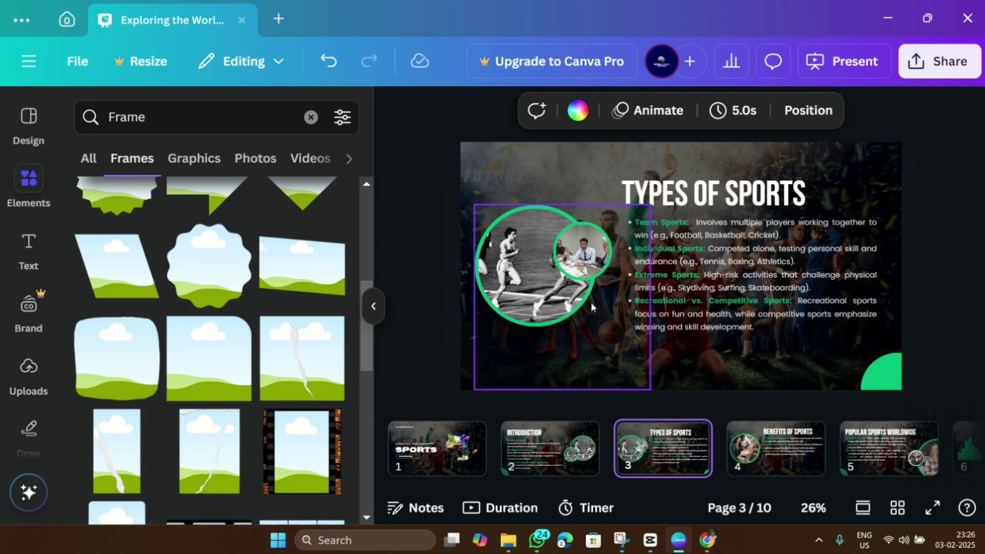
drag(117, 259, 526, 233)
- Enlarge the parallelogram frame to the full page height and align it with the page's left edge, covering the circular photos
drag(552, 338, 559, 402)
drag(557, 319, 534, 257)
drag(552, 356, 563, 398)
mouse_move(556, 282)
mouse_down()
mouse_move(556, 293)
mouse_move(554, 276)
mouse_up()
click(373, 306)
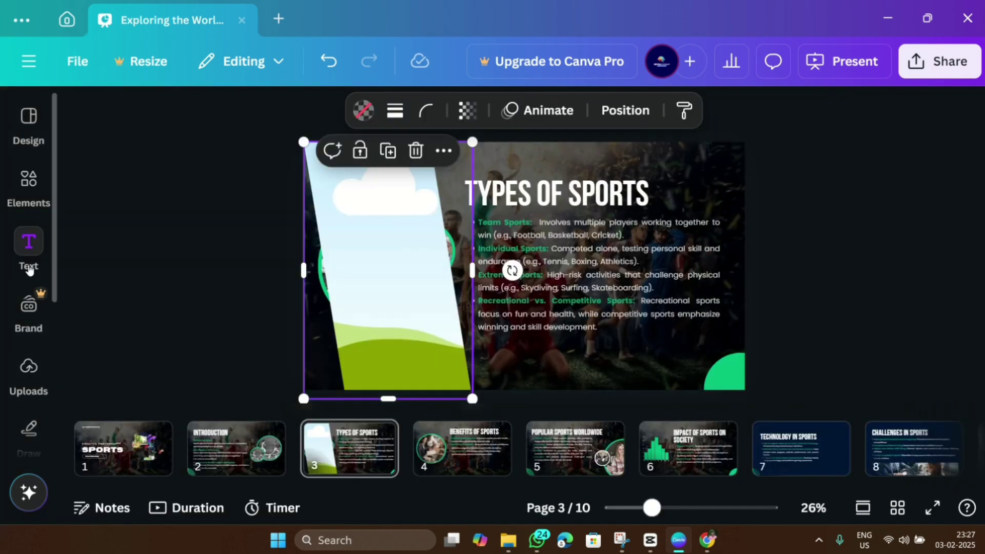
- Fill the parallelogram frame with the uploaded black-and-white runners photo, keeping its default crop
click(28, 372)
mouse_move(315, 250)
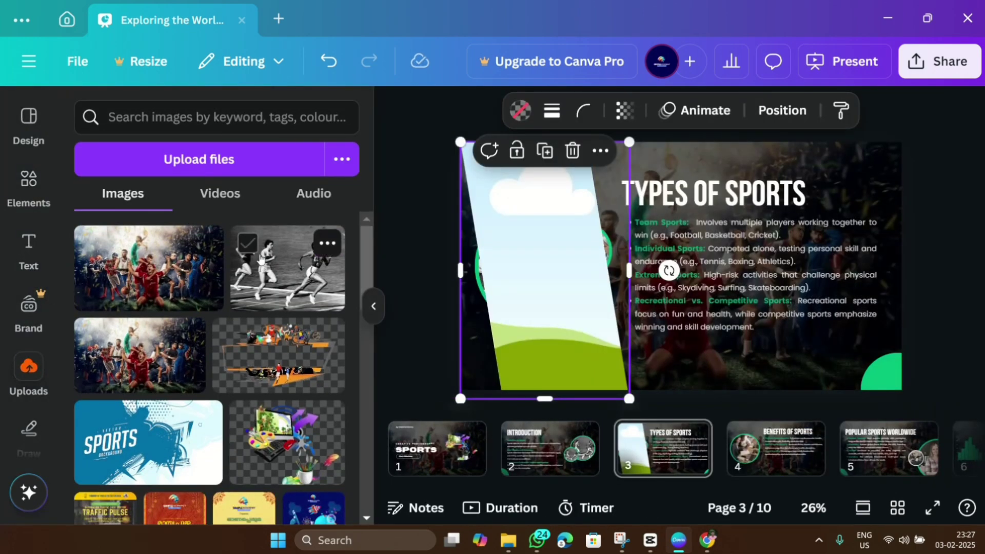
drag(302, 261, 424, 265)
double_click(529, 268)
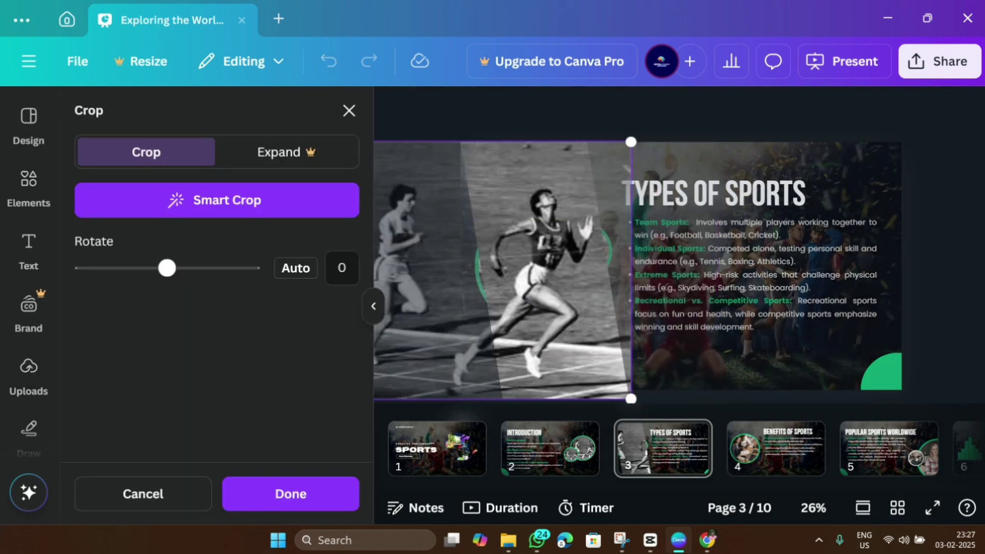
click(971, 279)
click(972, 279)
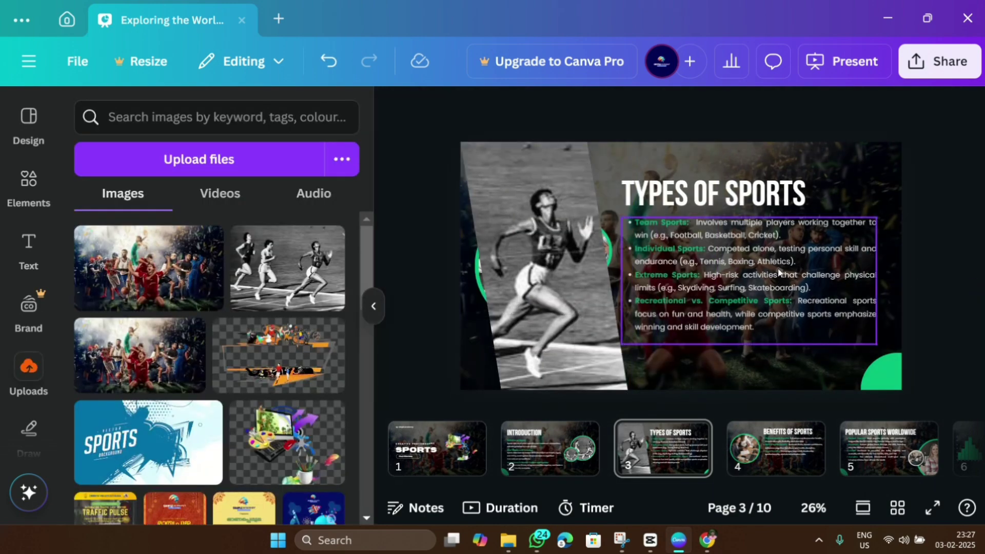
- Open the Benefits of Sports page
click(771, 433)
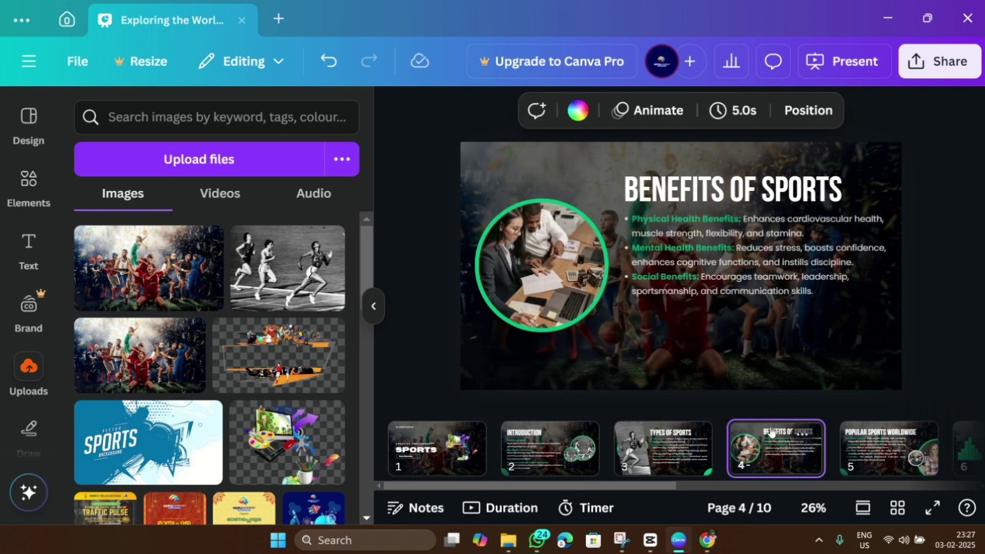